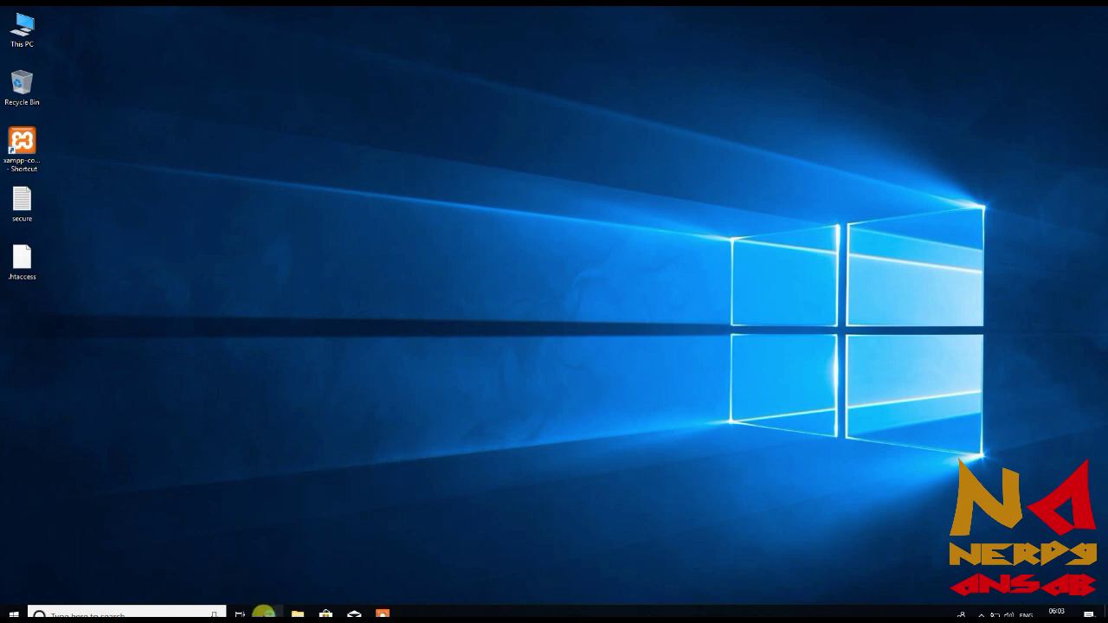
- Switch to Microsoft Edge, sign in to Freenom with the Google account, and open the list of registered domains
{"action": "left_click", "coordinate": [266, 614]}
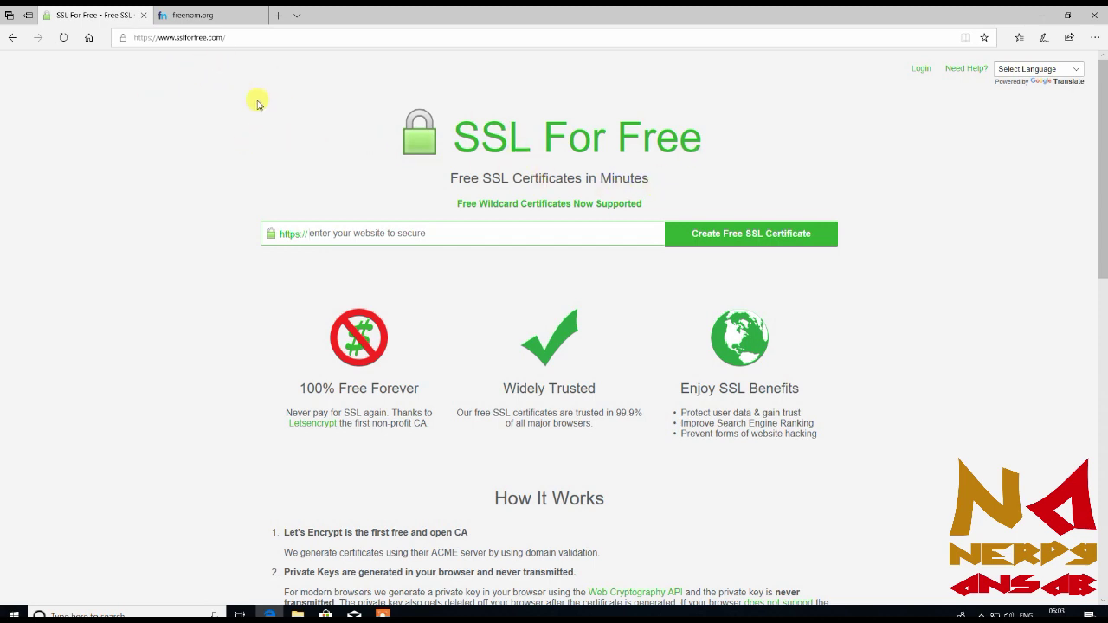
{"action": "left_click", "coordinate": [393, 233]}
{"action": "left_click", "coordinate": [206, 15]}
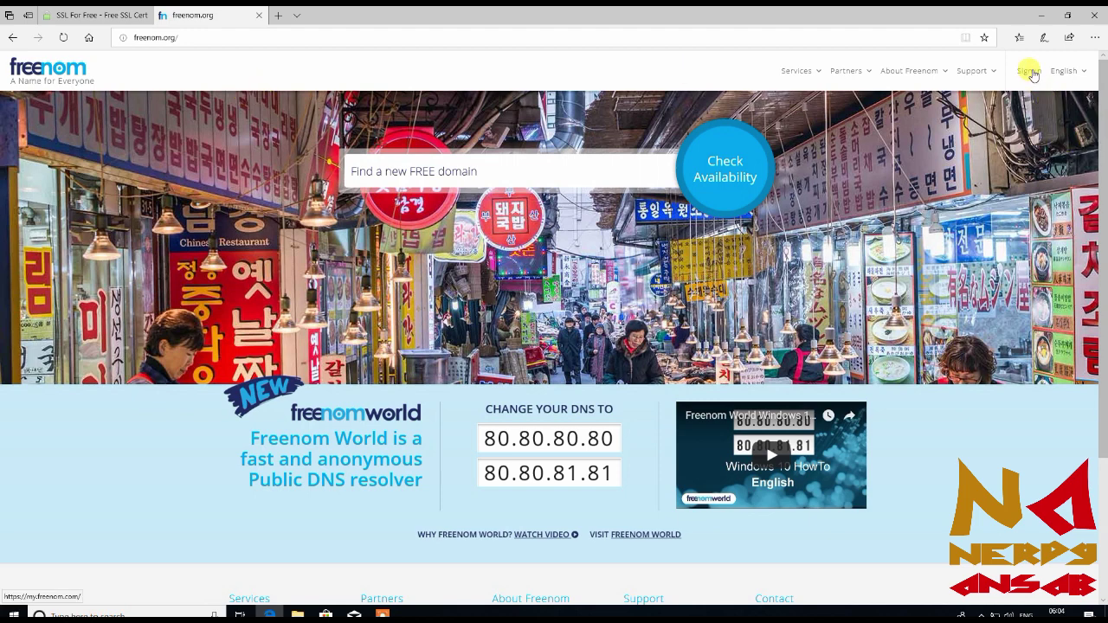
{"action": "left_click", "coordinate": [1030, 73]}
{"action": "left_click", "coordinate": [1031, 72]}
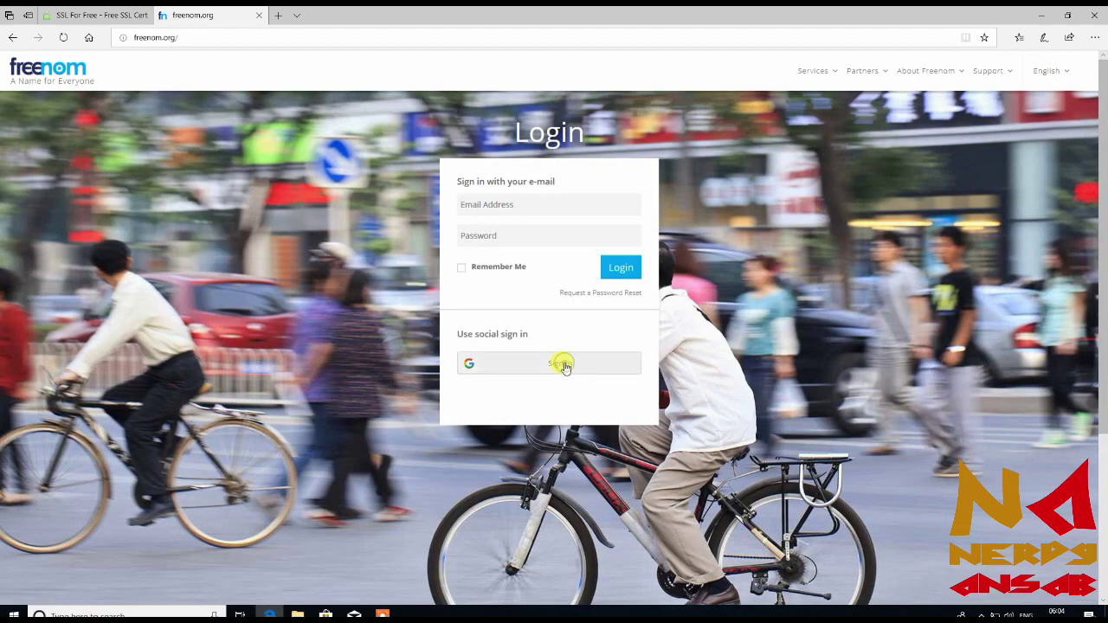
{"action": "left_click", "coordinate": [616, 270]}
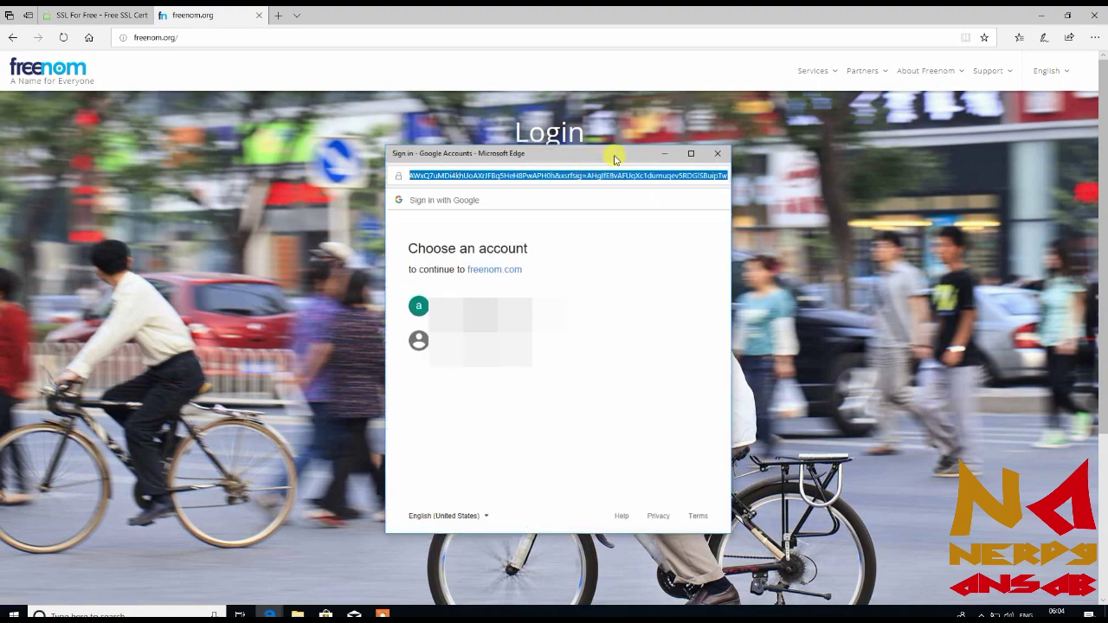
{"action": "left_click", "coordinate": [514, 290]}
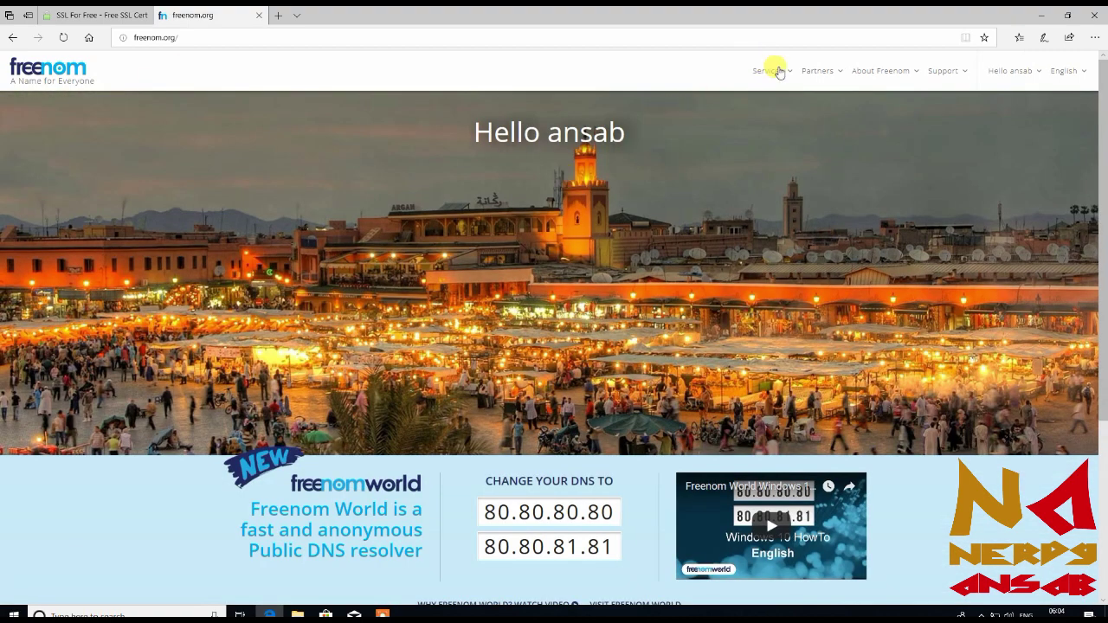
{"action": "left_click", "coordinate": [779, 71]}
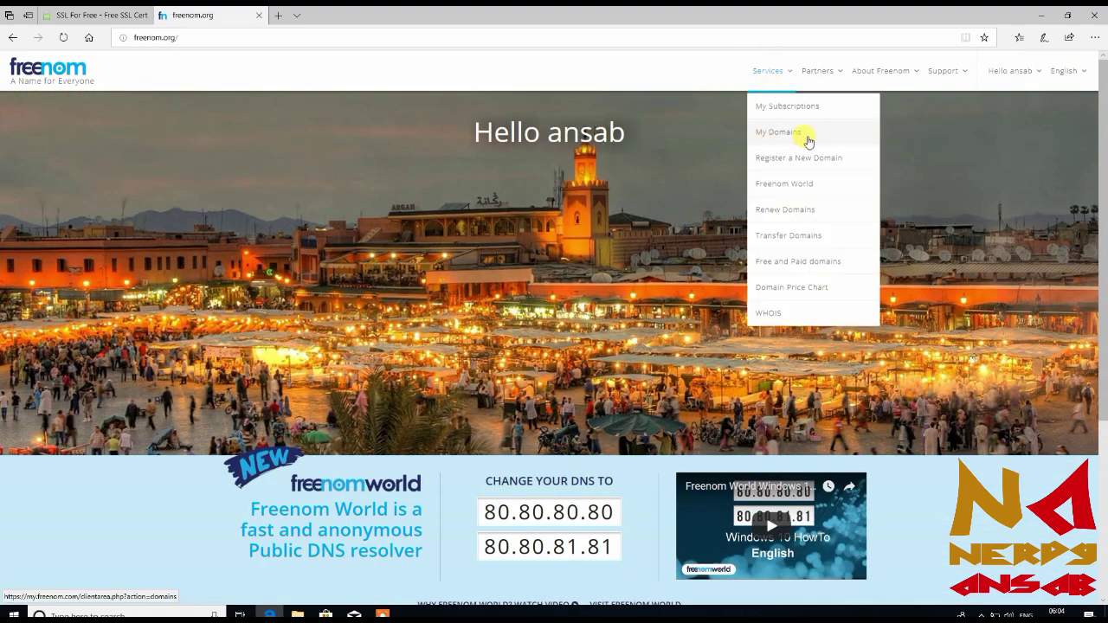
{"action": "left_click", "coordinate": [807, 139]}
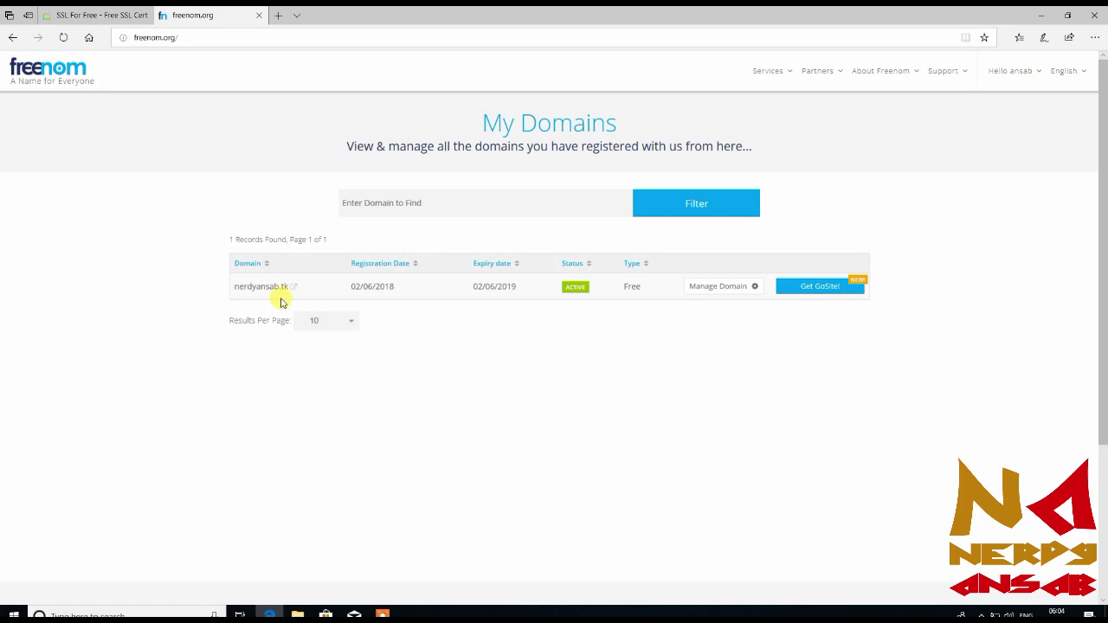
- Request a free SSL certificate for nerdyansab.tk on the SSL For Free site
{"action": "left_click", "coordinate": [96, 15]}
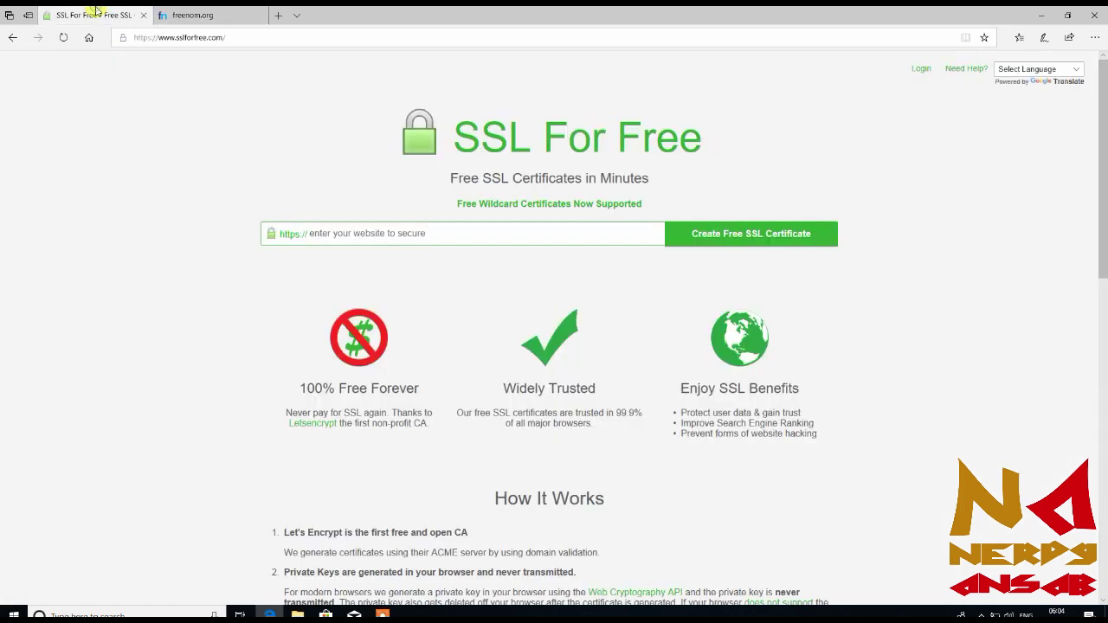
{"action": "type", "text": "nerdyansab.tk"}
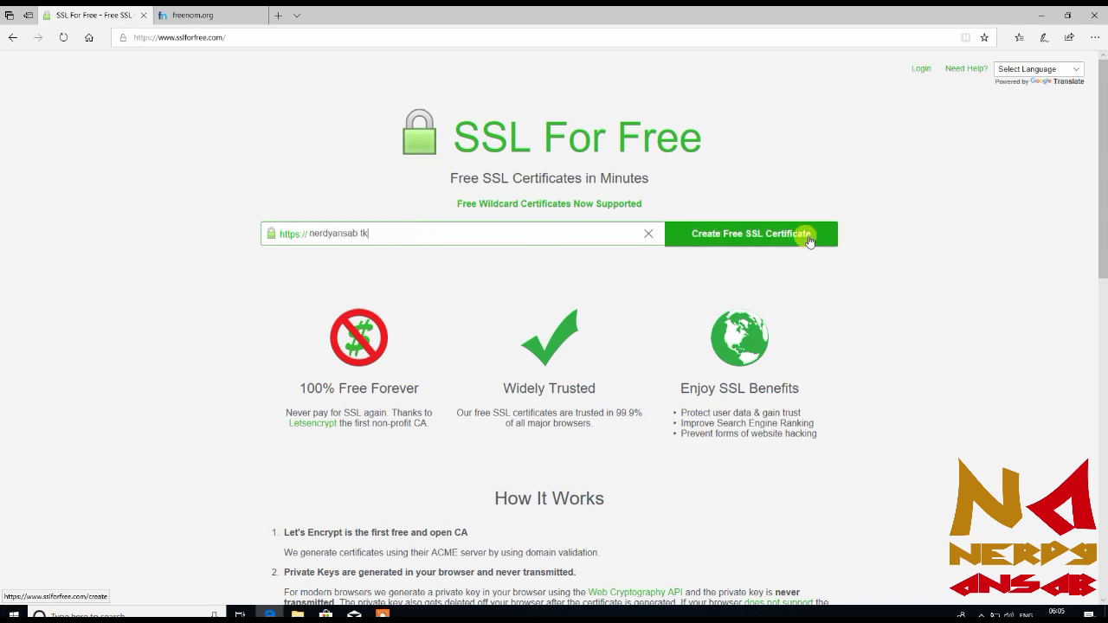
{"action": "left_click", "coordinate": [805, 239]}
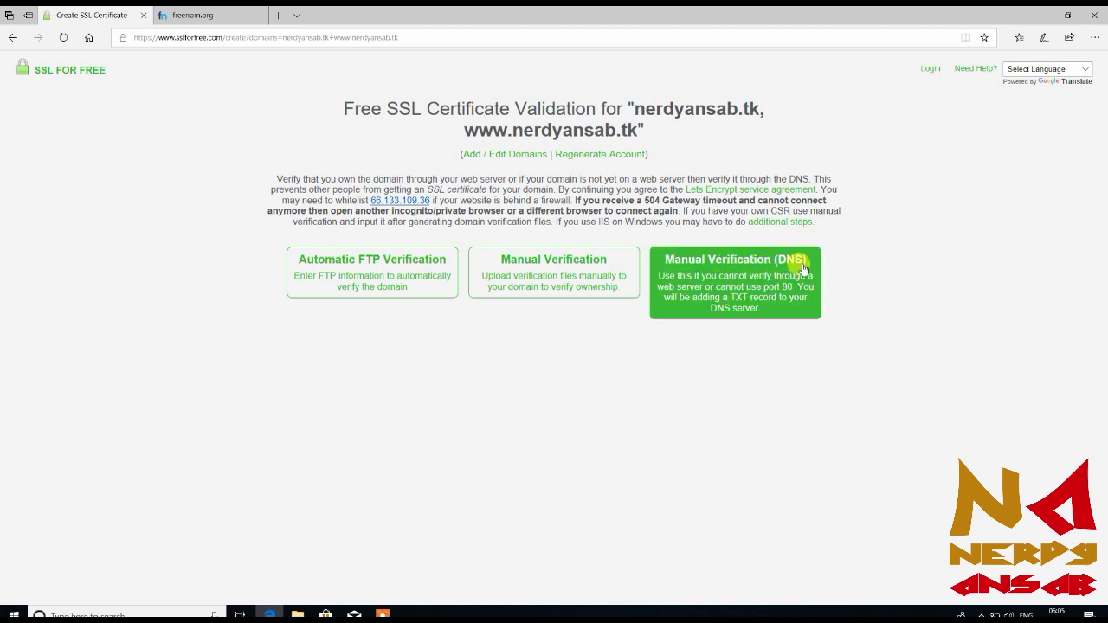
- Choose Manual Verification (DNS) for the certificate and generate the domain's verification TXT records
{"action": "left_click", "coordinate": [726, 279]}
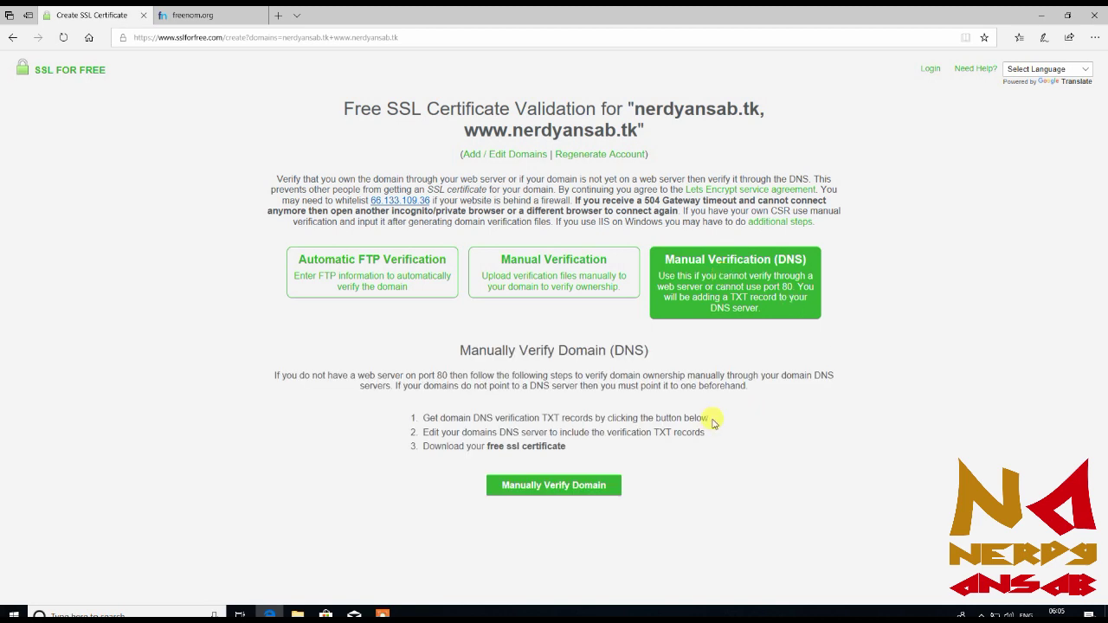
{"action": "left_click", "coordinate": [570, 489]}
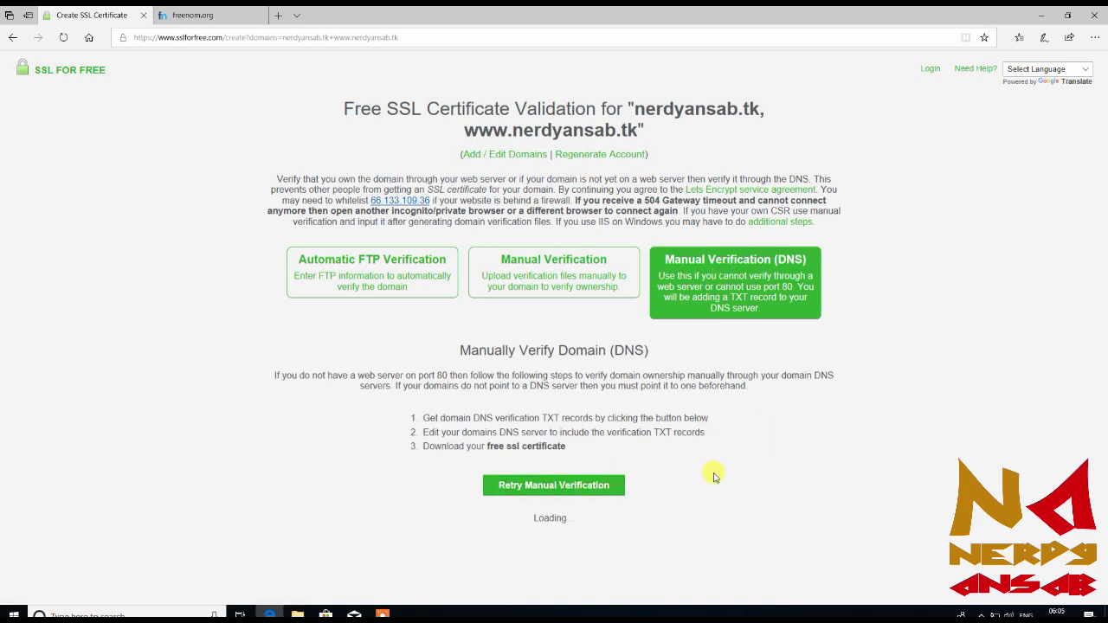
{"action": "scroll", "coordinate": [714, 477], "scroll_direction": "down", "scroll_amount": 3}
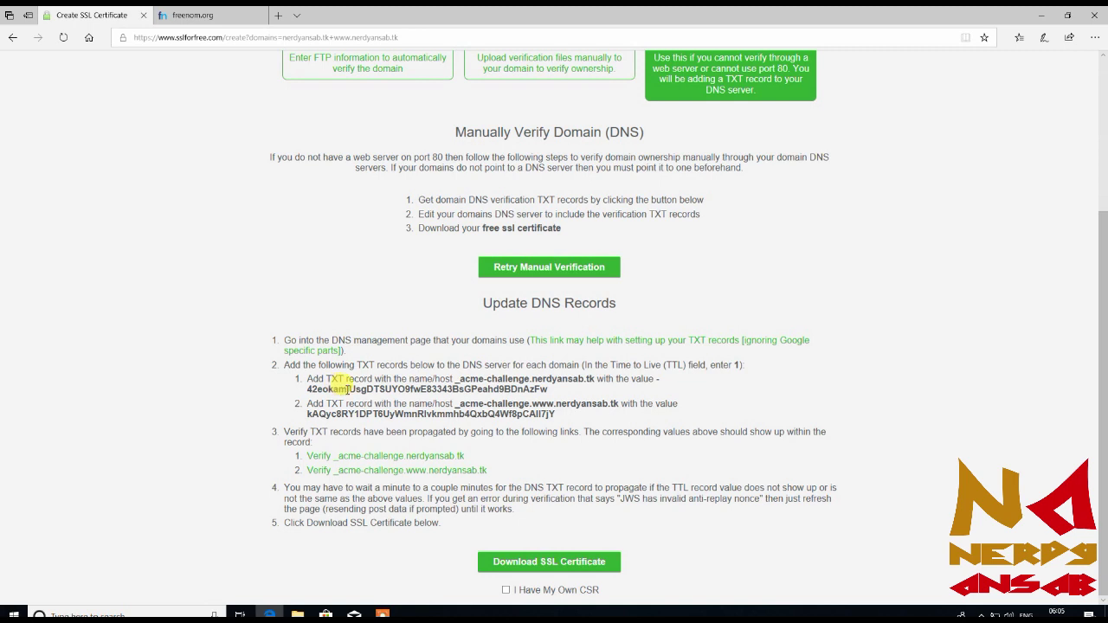
- Copy the first TXT record's host name, _acme-challenge.nerdyansab.tk, from the DNS update instructions
{"action": "double_click", "coordinate": [515, 376]}
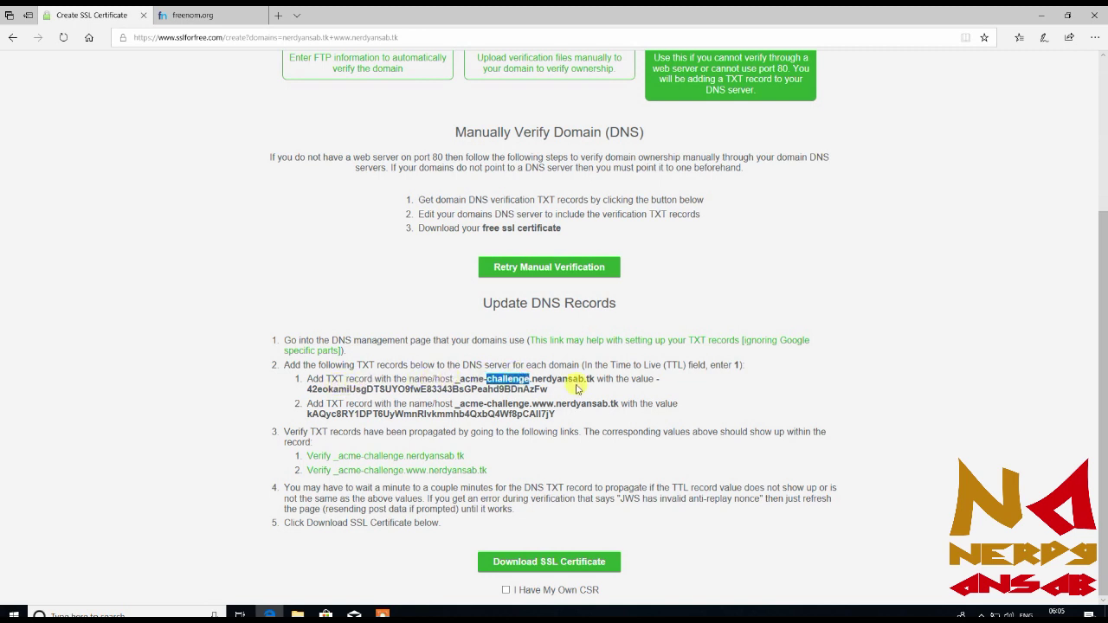
{"action": "left_click", "coordinate": [561, 377]}
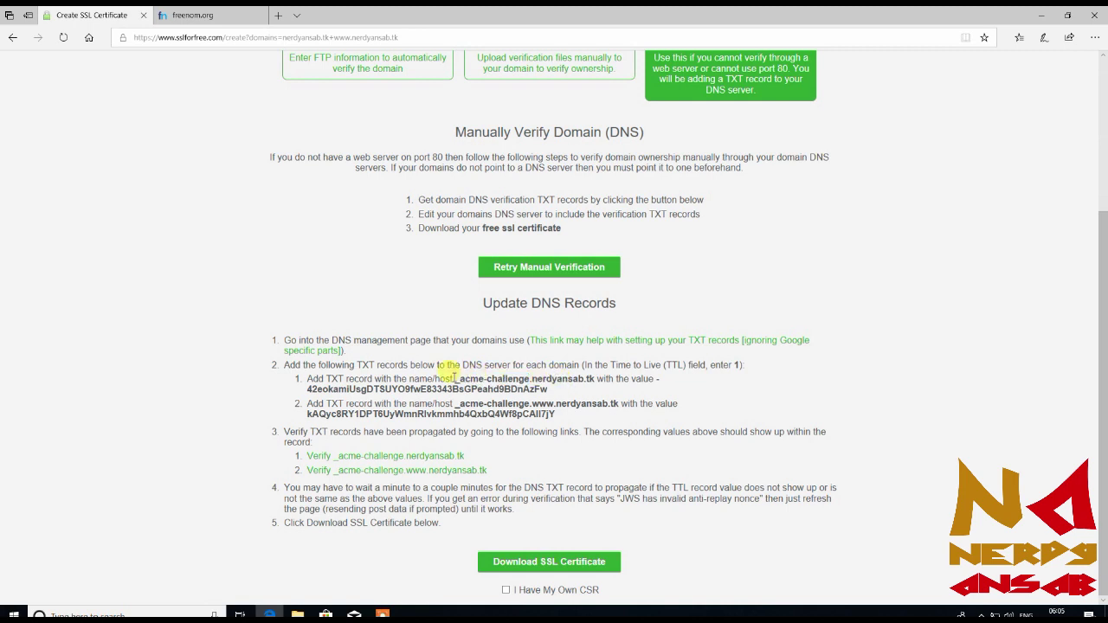
{"action": "left_click_drag", "start_coordinate": [453, 379], "coordinate": [594, 386]}
{"action": "key", "text": "ctrl+c"}
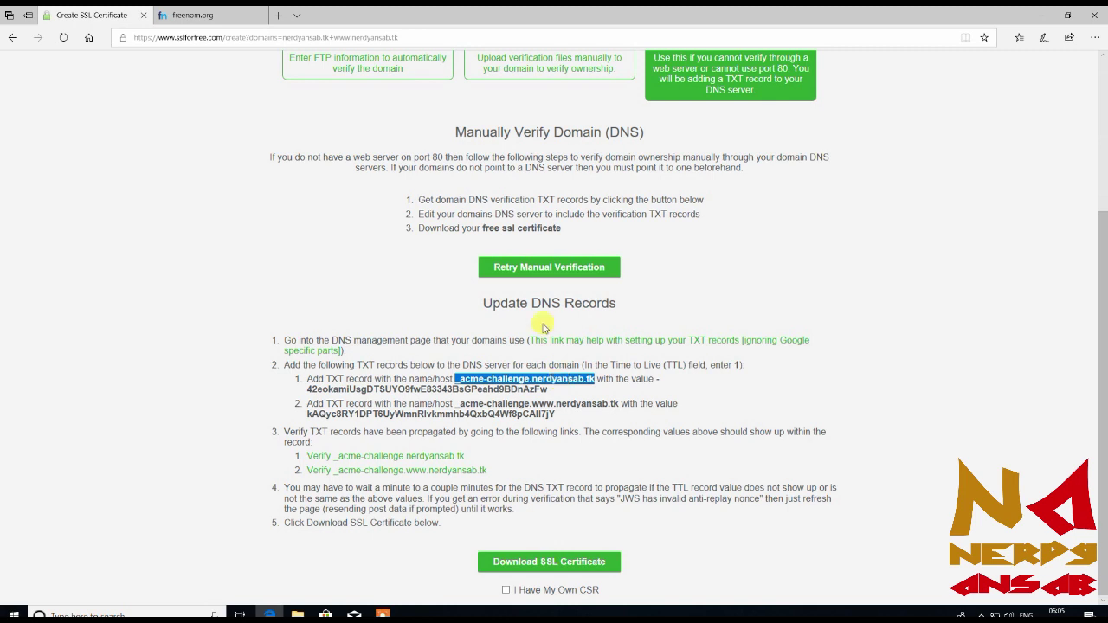
- Open the Freenom DNS management page for the domain nerdyansab.tk
{"action": "left_click", "coordinate": [190, 14]}
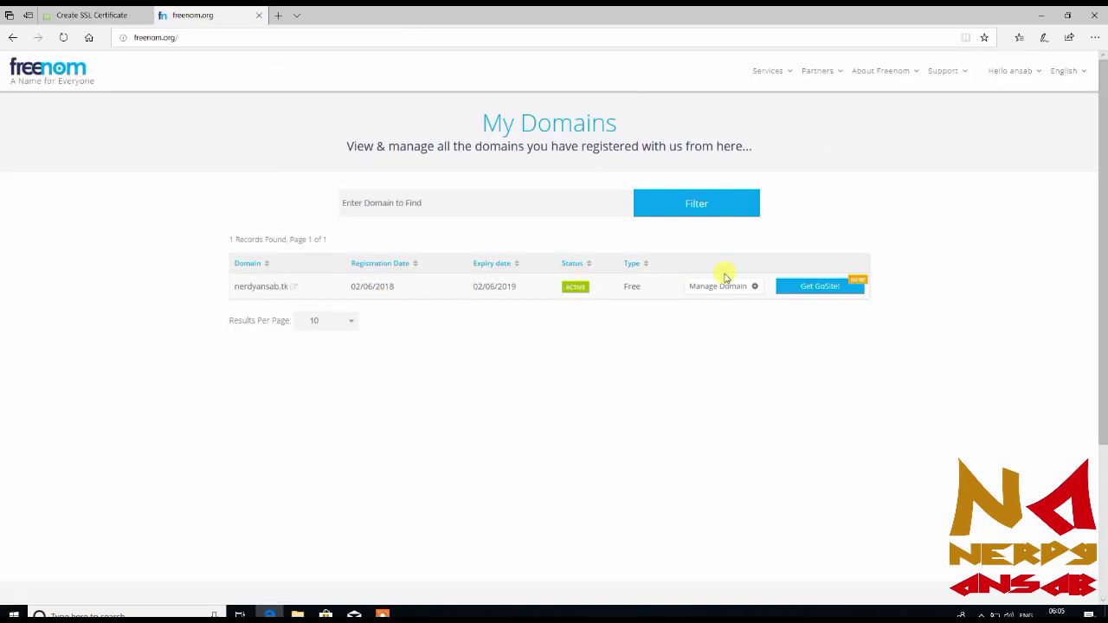
{"action": "left_click", "coordinate": [752, 286]}
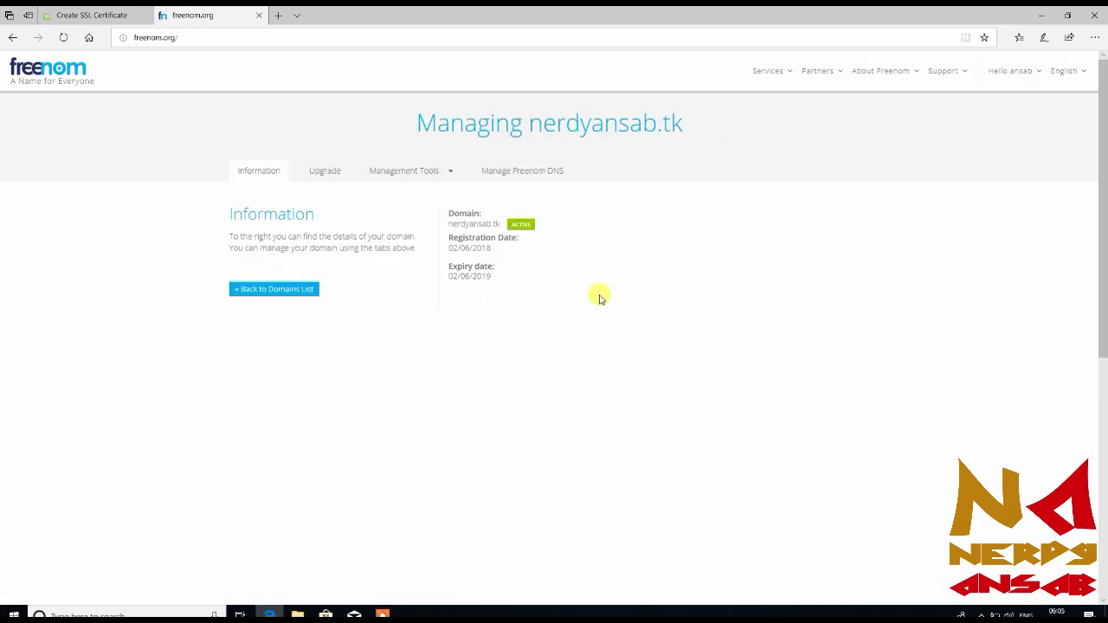
{"action": "left_click", "coordinate": [533, 173]}
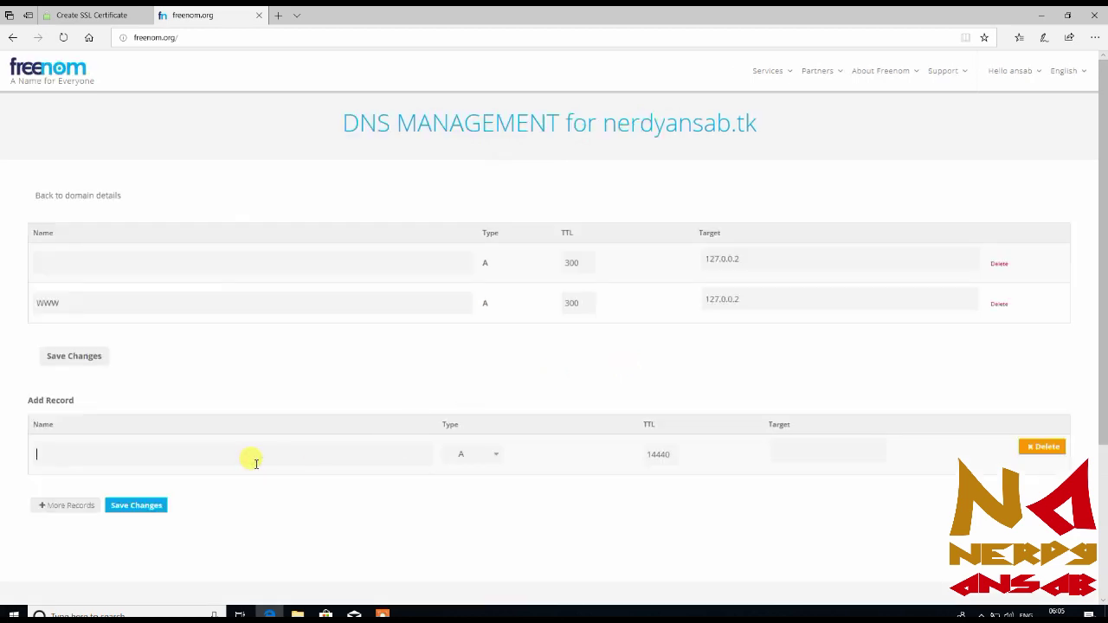
- Fill in a new DNS record named _acme-challenge.nerdyansab.tk with type TXT and a TTL of 300
{"action": "left_click", "coordinate": [255, 459]}
{"action": "key", "text": "ctrl+v"}
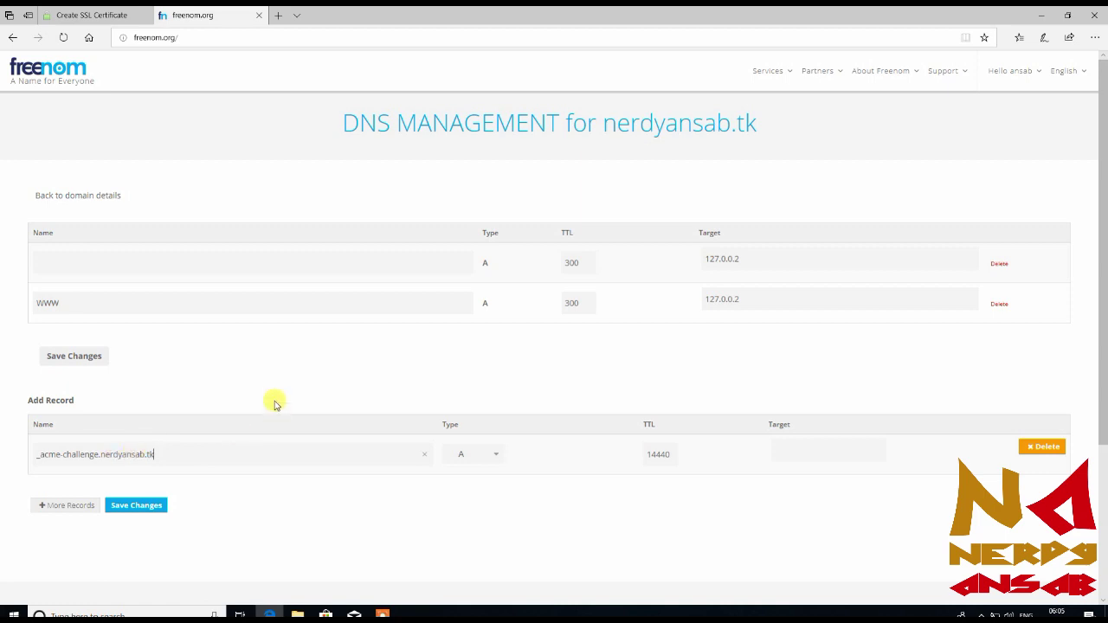
{"action": "left_click", "coordinate": [499, 456]}
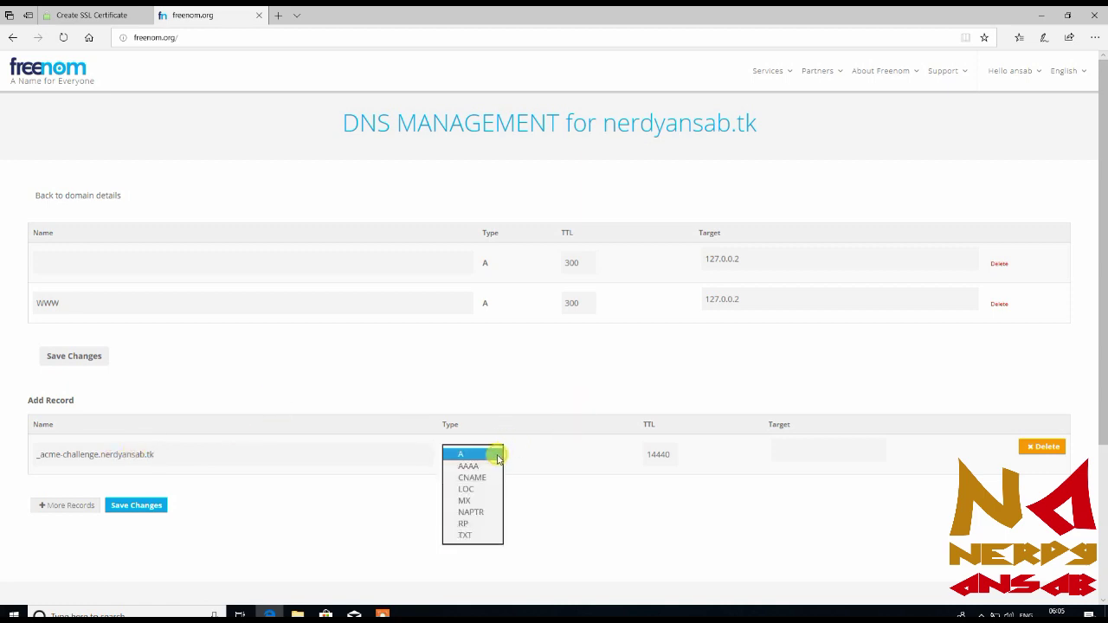
{"action": "left_click", "coordinate": [467, 537]}
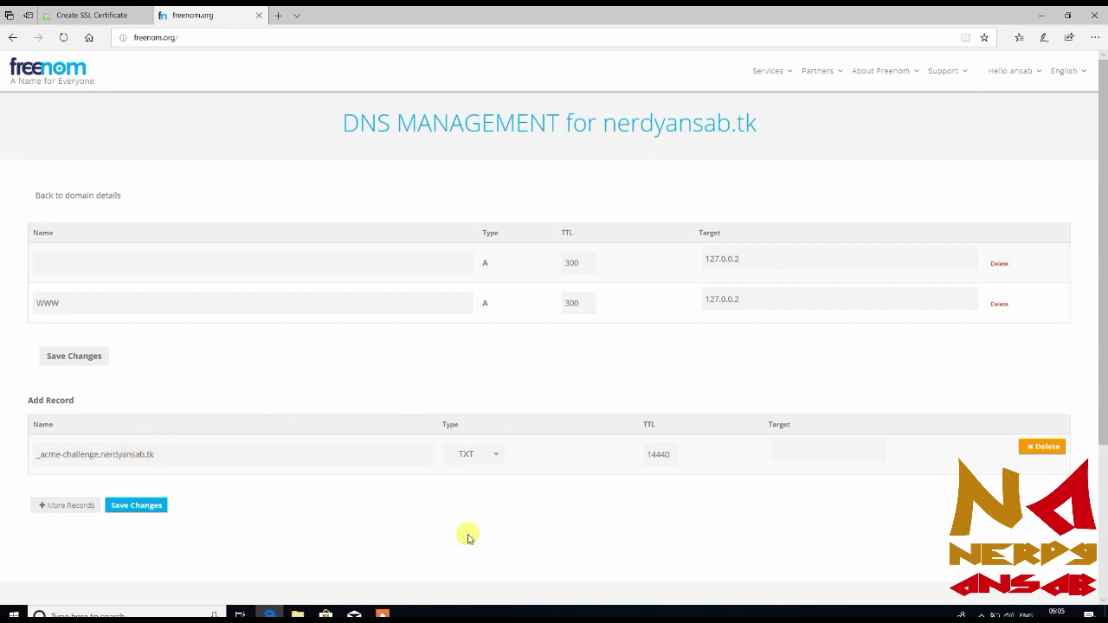
{"action": "left_click", "coordinate": [673, 457]}
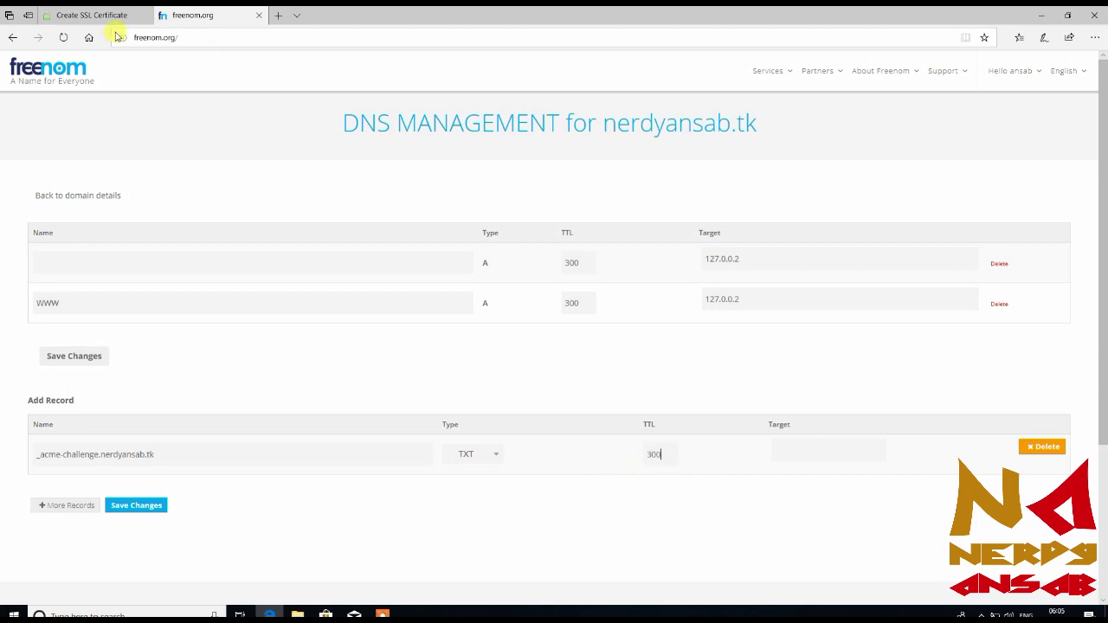
- Copy the first record's verification value from SSL For Free and enter it as the target of the new TXT record in Freenom
{"action": "left_click", "coordinate": [97, 15]}
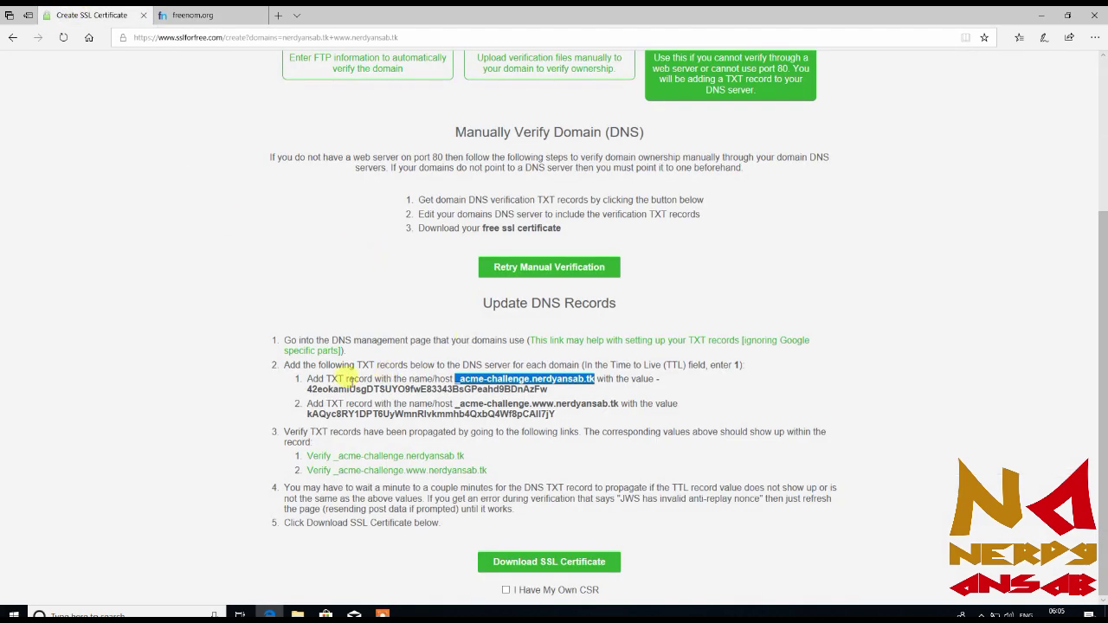
{"action": "double_click", "coordinate": [323, 392]}
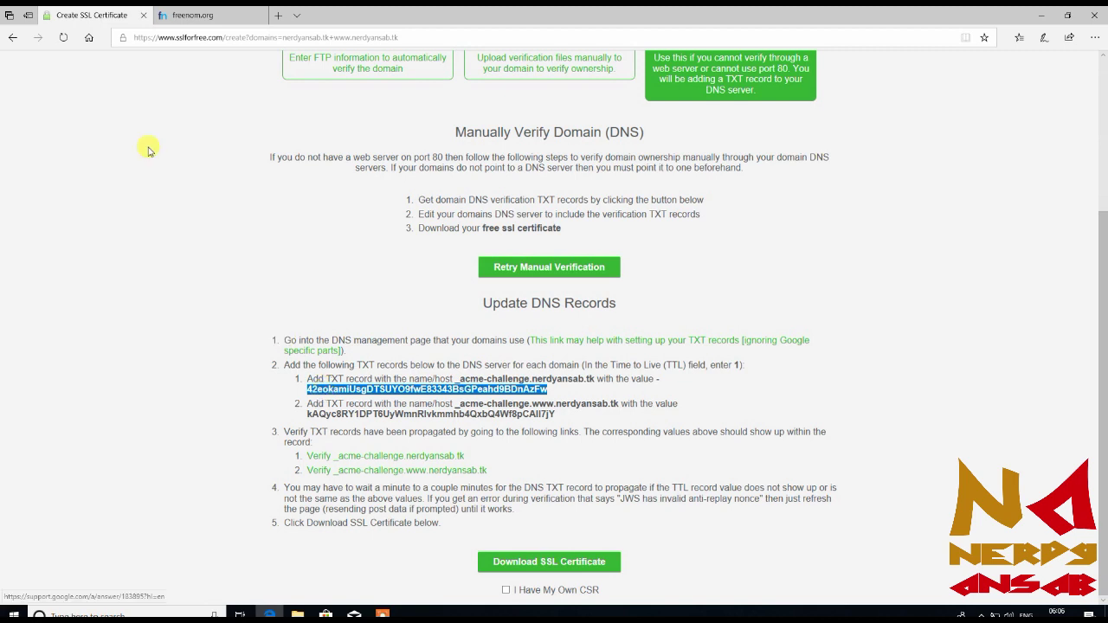
{"action": "left_click", "coordinate": [192, 14]}
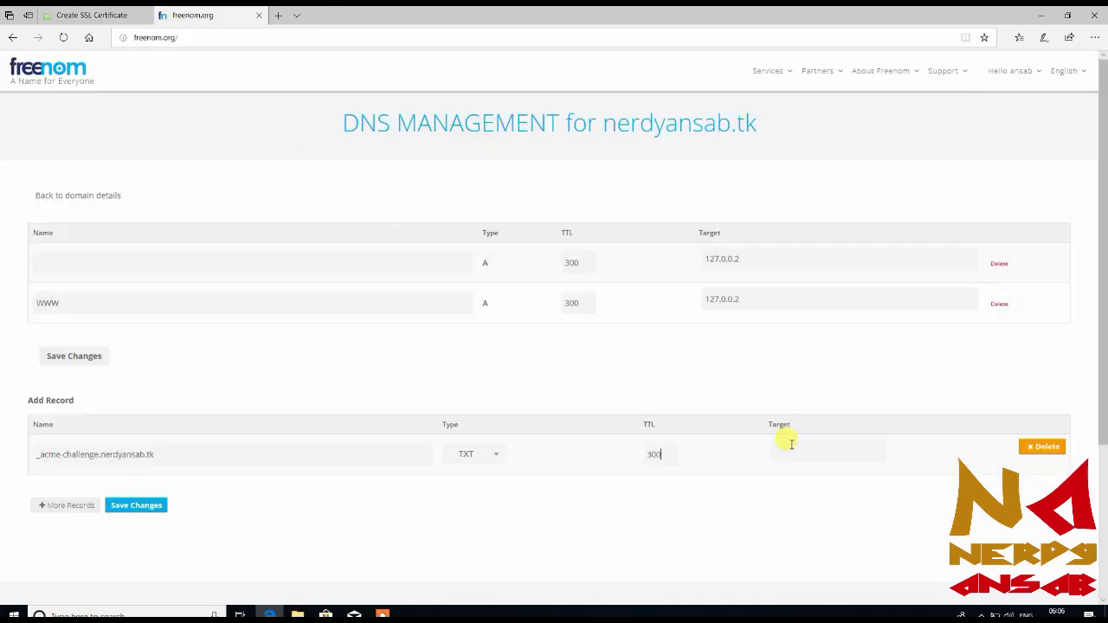
{"action": "key", "text": "ctrl+v"}
{"action": "key", "text": "Home"}
{"action": "left_click", "coordinate": [668, 483]}
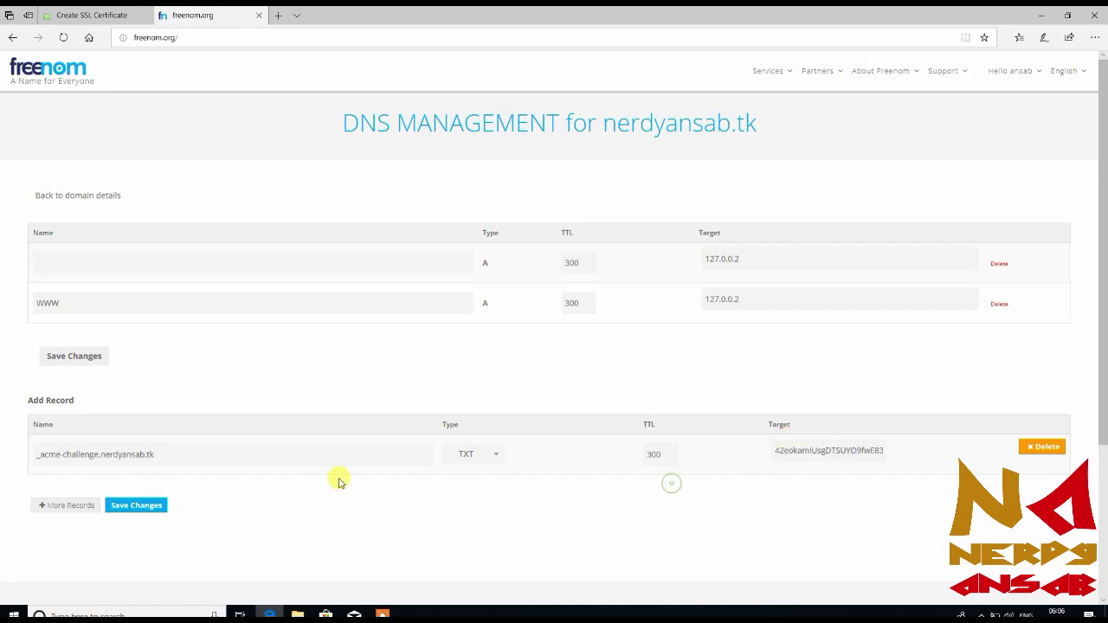
{"action": "left_click", "coordinate": [50, 511]}
{"action": "left_click", "coordinate": [73, 16]}
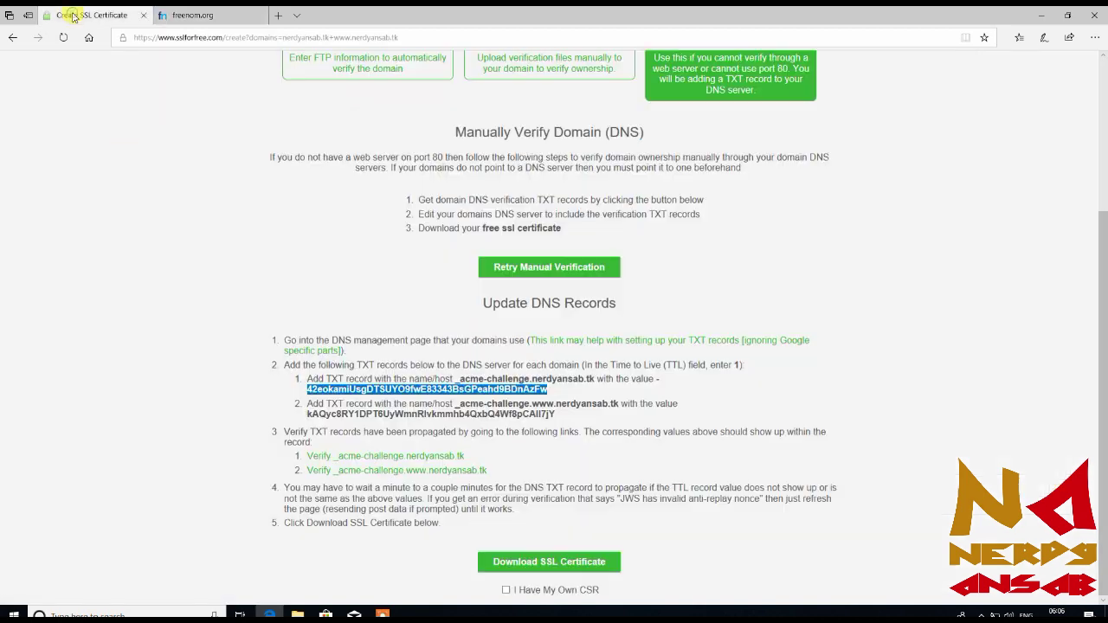
{"action": "double_click", "coordinate": [515, 403]}
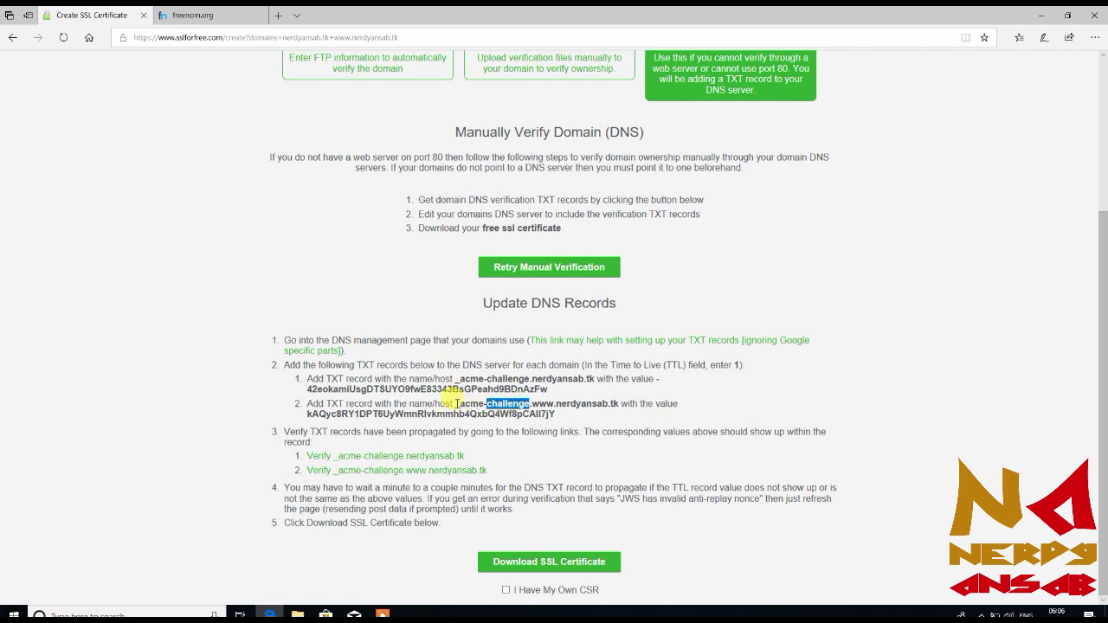
{"action": "left_click_drag", "start_coordinate": [457, 404], "coordinate": [620, 405]}
{"action": "key", "text": "ctrl+c"}
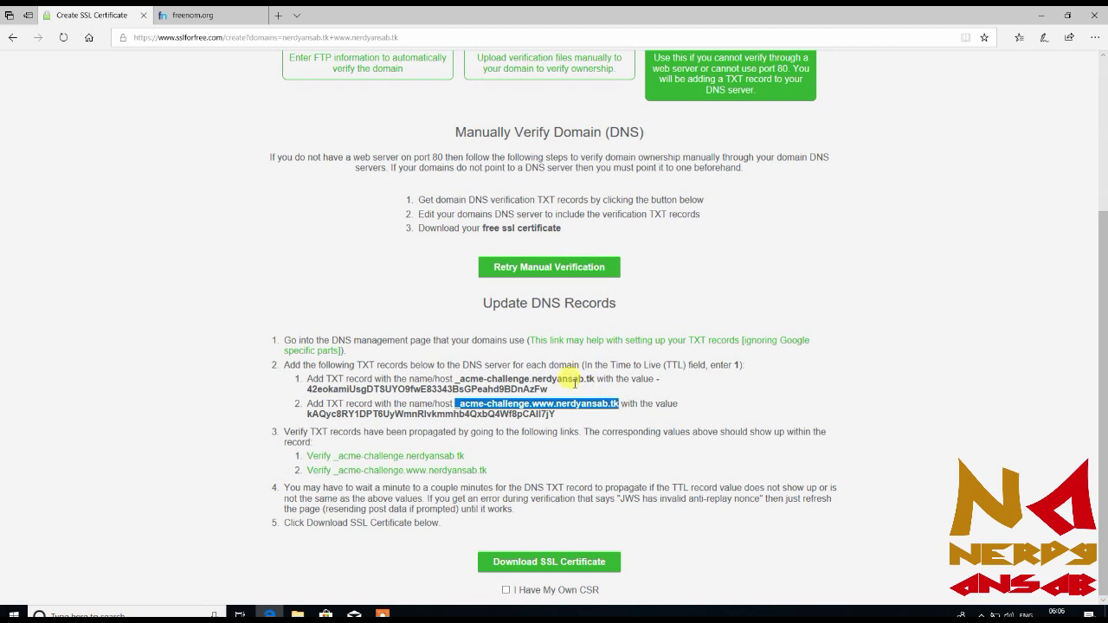
{"action": "left_click", "coordinate": [199, 14]}
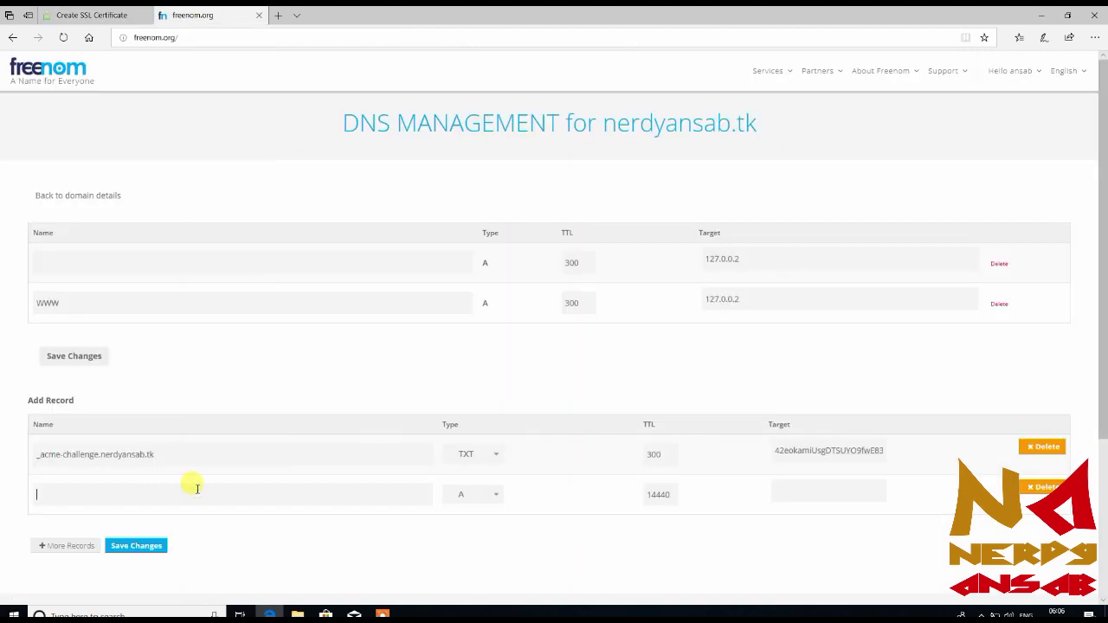
{"action": "key", "text": "ctrl+v"}
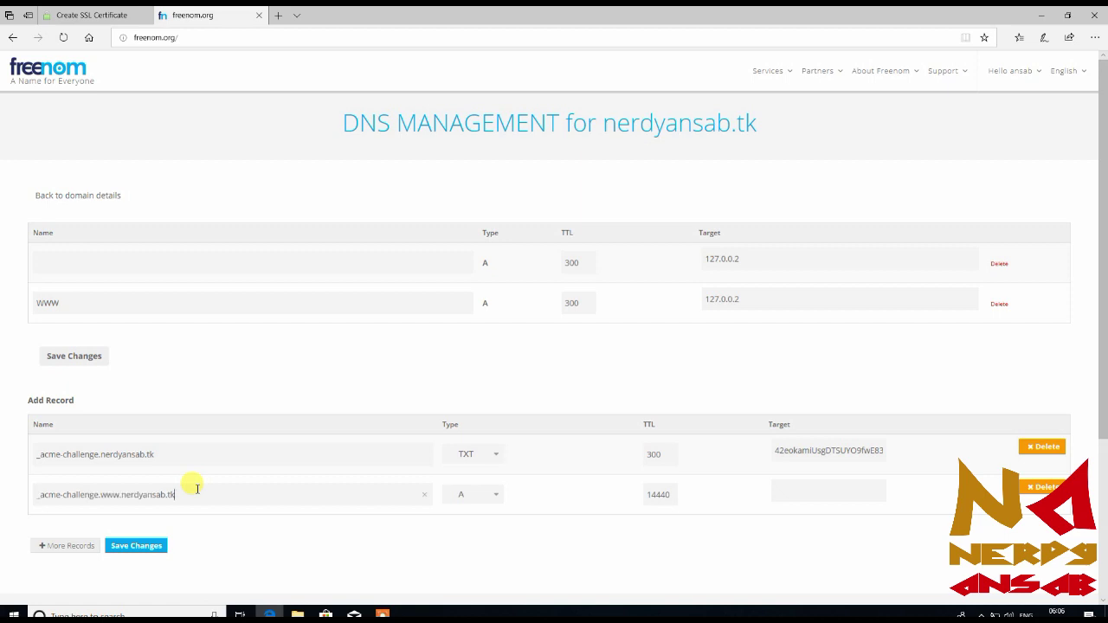
- Set the second new record's type to TXT and its TTL to 300
{"action": "left_click", "coordinate": [495, 494]}
{"action": "left_click", "coordinate": [475, 574]}
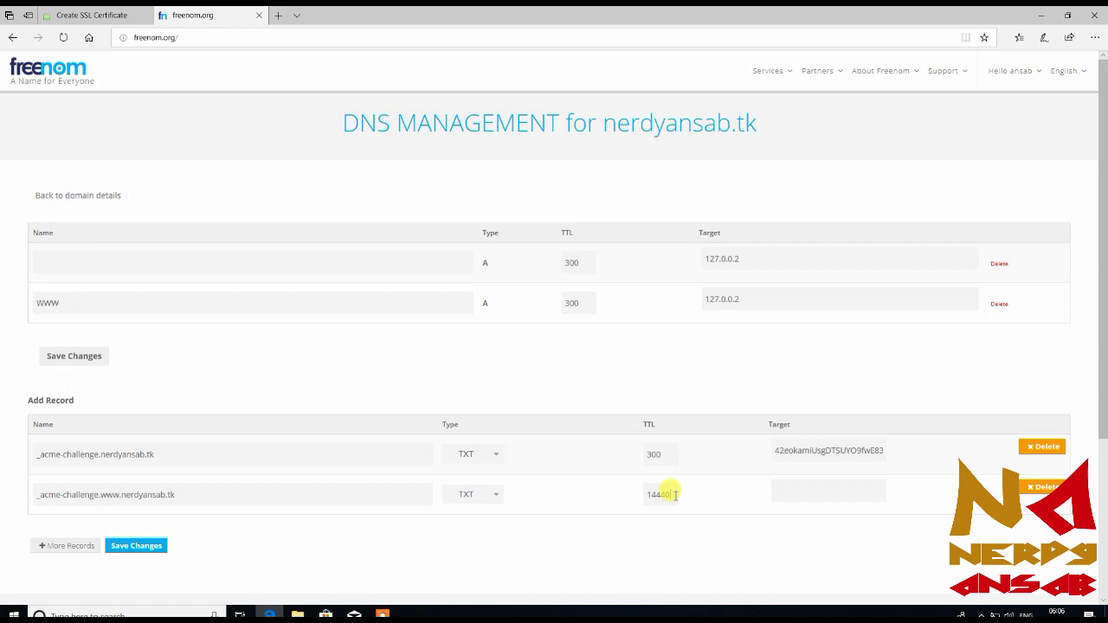
{"action": "key", "text": "BackSpace"}
{"action": "key", "text": "BackSpace"}
{"action": "key", "text": "BackSpace"}
{"action": "key", "text": "BackSpace"}
{"action": "key", "text": "BackSpace"}
{"action": "type", "text": "300"}
{"action": "left_click", "coordinate": [74, 11]}
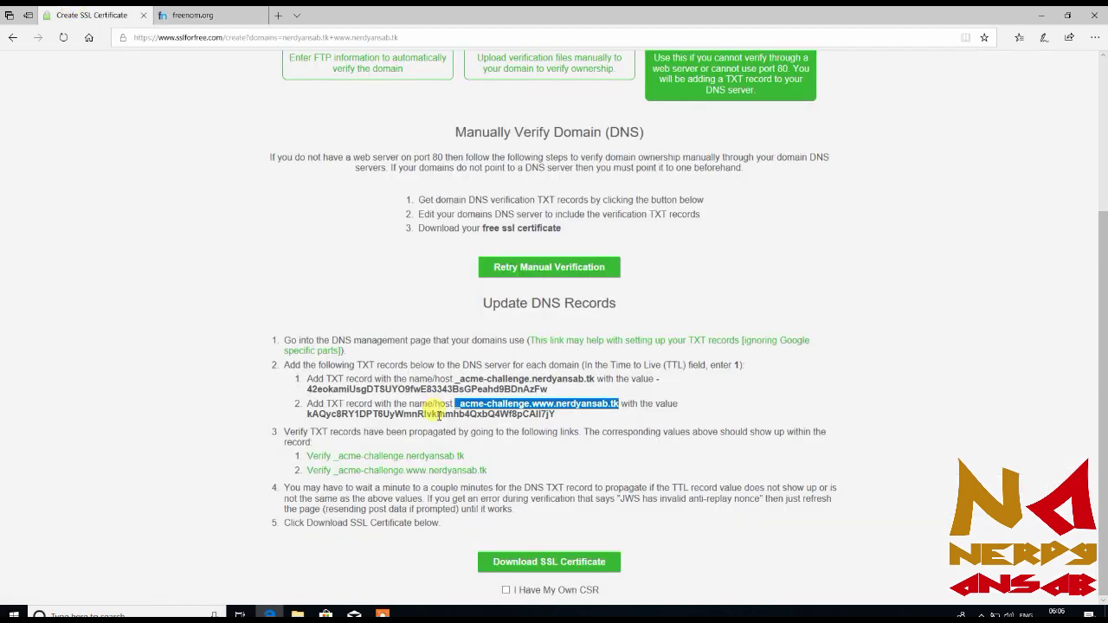
{"action": "left_click", "coordinate": [452, 408]}
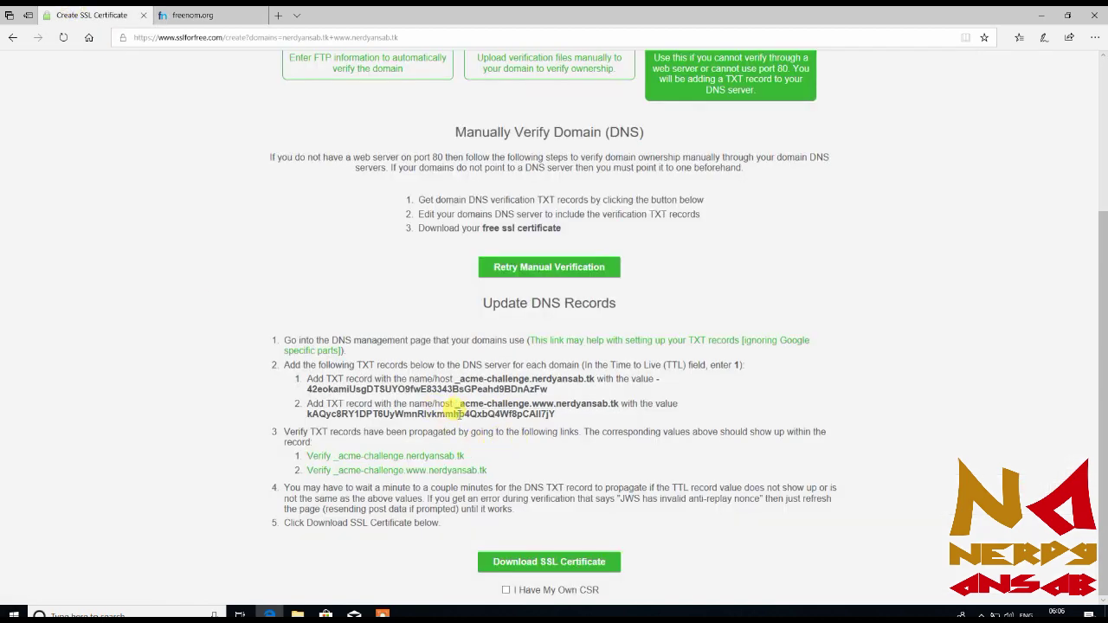
{"action": "double_click", "coordinate": [459, 418]}
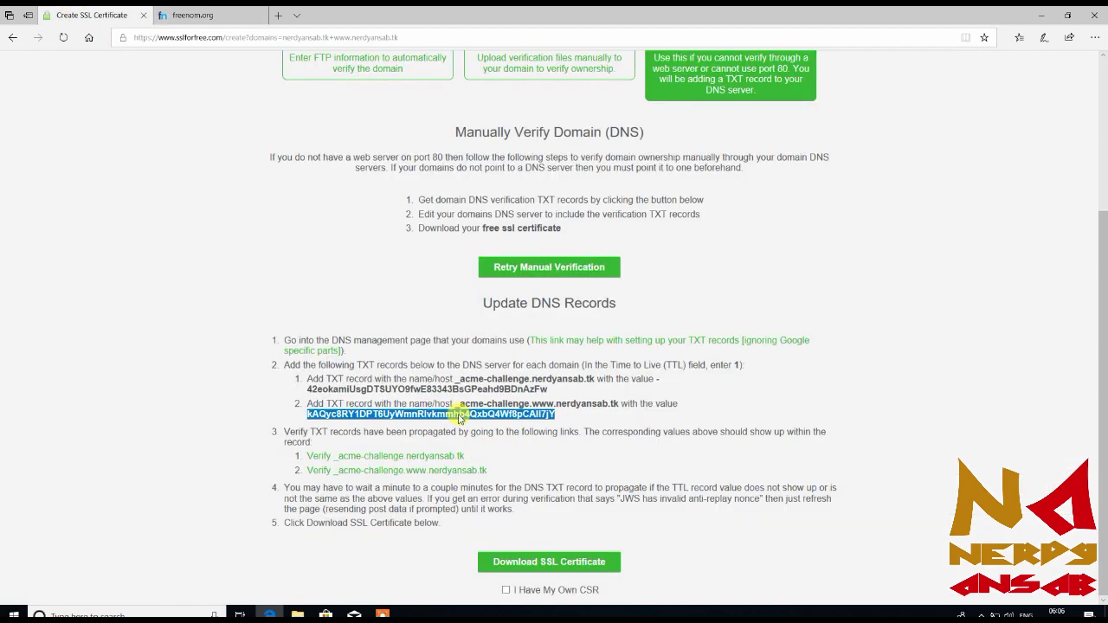
{"action": "left_click", "coordinate": [192, 15]}
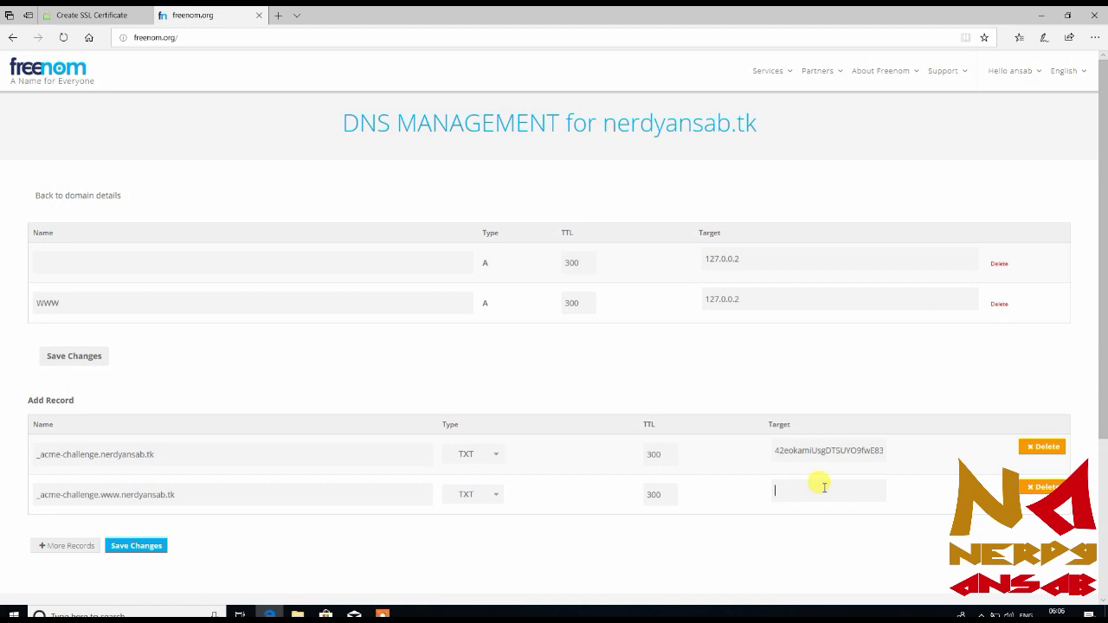
{"action": "key", "text": "ctrl+v"}
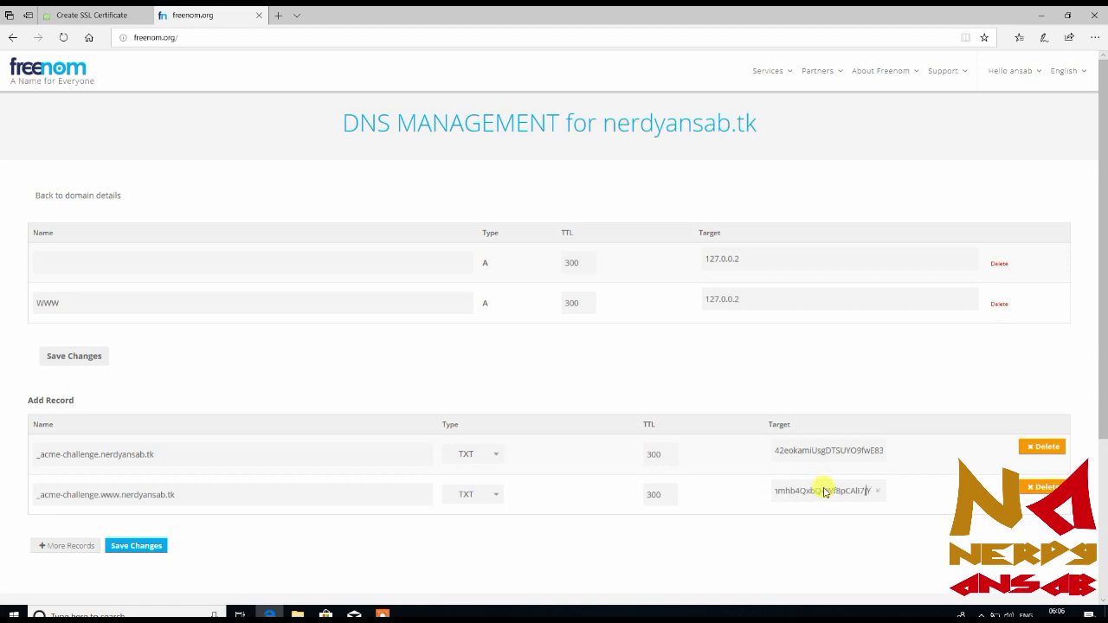
- Check the beginning of the second record's target against the value on SSL For Free, and save both new TXT records in Freenom
{"action": "key", "text": "Left"}
{"action": "key", "text": "Left"}
{"action": "key", "text": "Left"}
{"action": "key", "text": "Left"}
{"action": "key", "text": "Left"}
{"action": "key", "text": "Left"}
{"action": "key", "text": "Left"}
{"action": "key", "text": "Left"}
{"action": "key", "text": "Left"}
{"action": "key", "text": "Left"}
{"action": "key", "text": "Left"}
{"action": "key", "text": "Left"}
{"action": "key", "text": "Left"}
{"action": "key", "text": "Left"}
{"action": "key", "text": "Left"}
{"action": "key", "text": "Left"}
{"action": "key", "text": "Left"}
{"action": "key", "text": "Left"}
{"action": "key", "text": "Left"}
{"action": "key", "text": "Left"}
{"action": "left_click", "coordinate": [91, 14]}
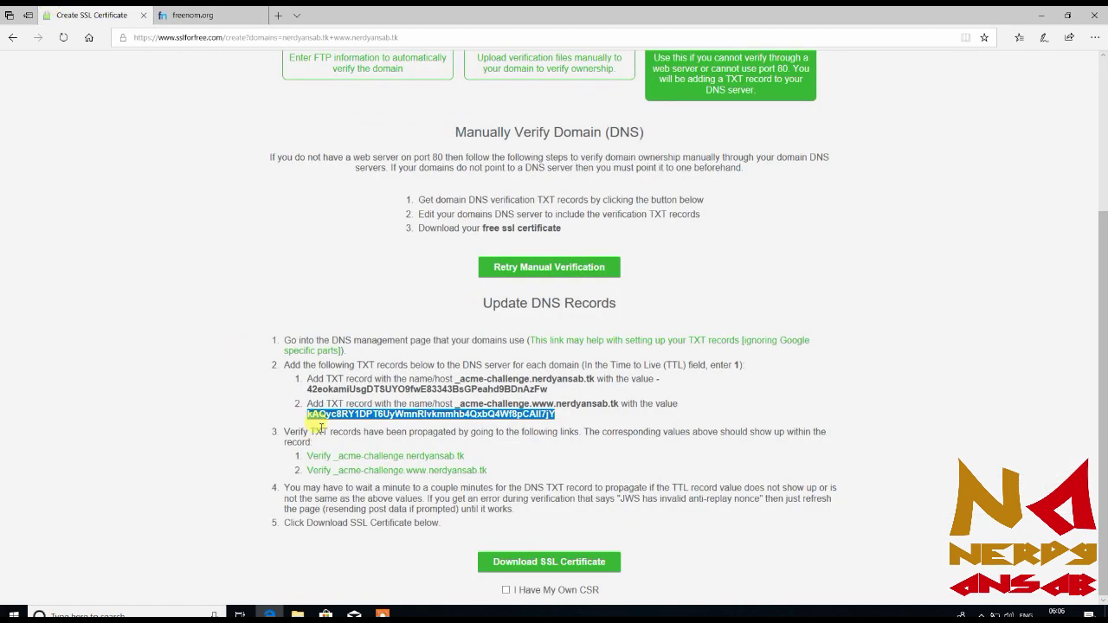
{"action": "left_click", "coordinate": [184, 14]}
{"action": "left_click", "coordinate": [606, 507]}
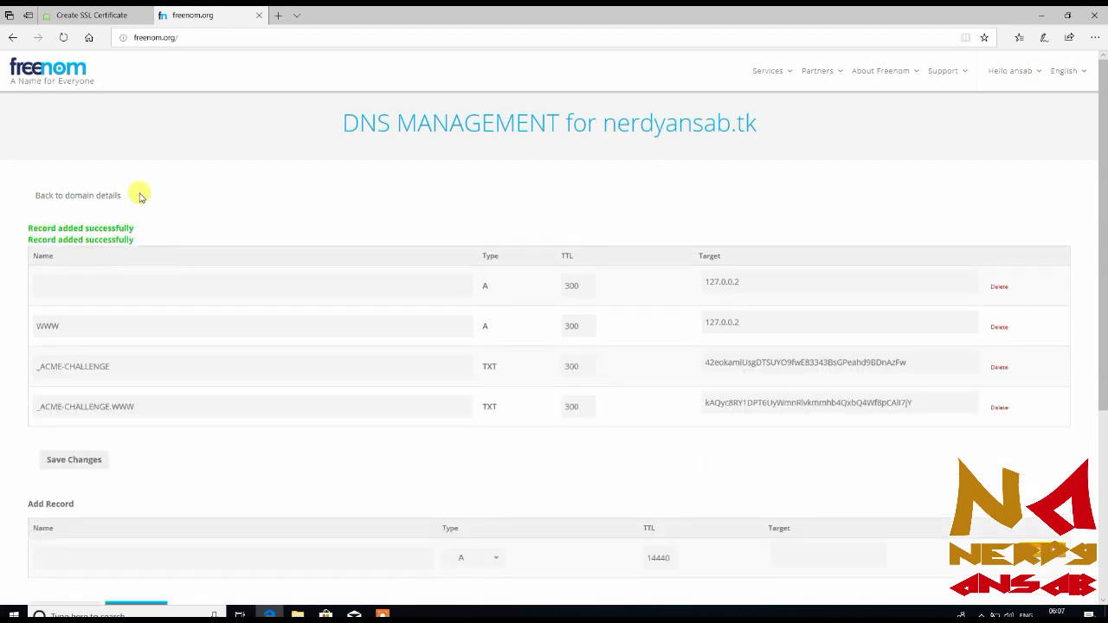
- Check the propagation of the _acme-challenge.nerdyansab.tk TXT record through its verify link on SSL For Free in a separate tab, and close that tab
{"action": "left_click", "coordinate": [91, 14]}
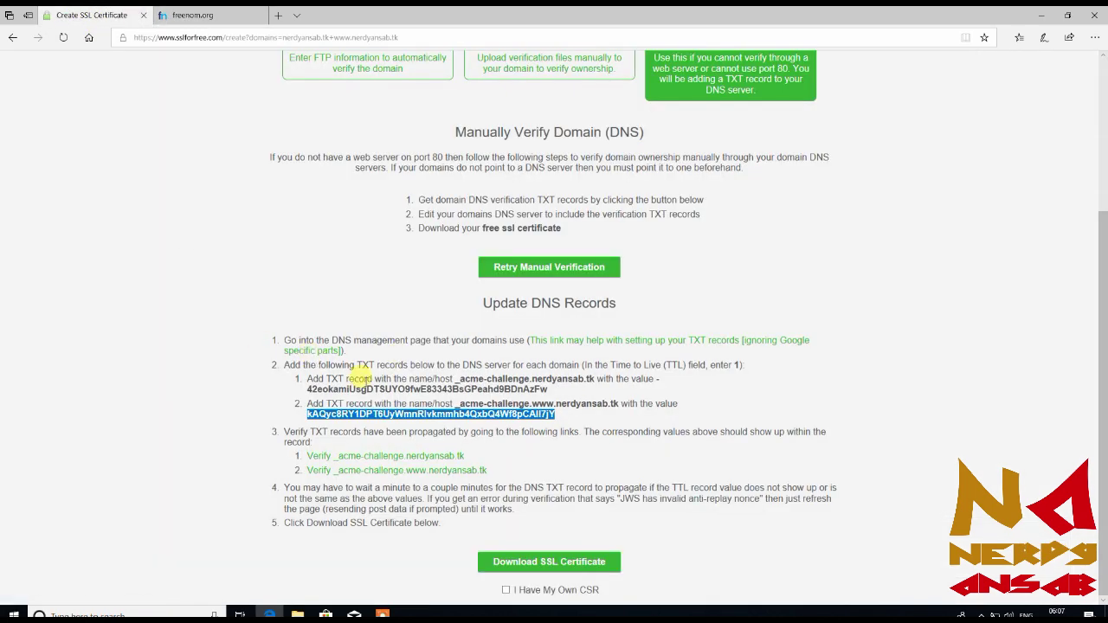
{"action": "left_click", "coordinate": [359, 378]}
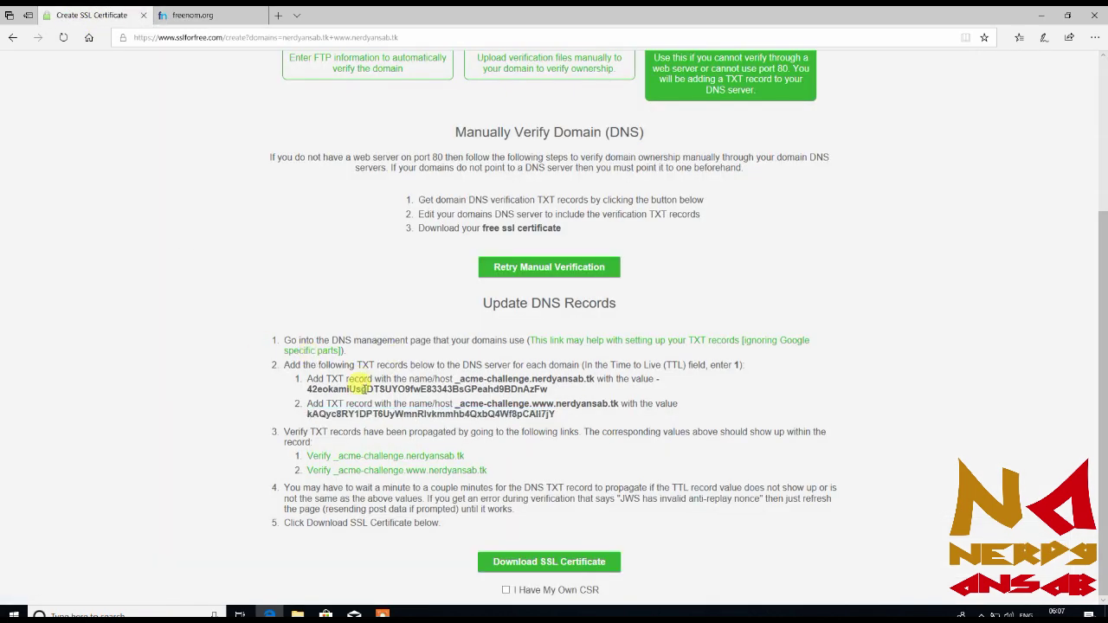
{"action": "right_click", "coordinate": [395, 458]}
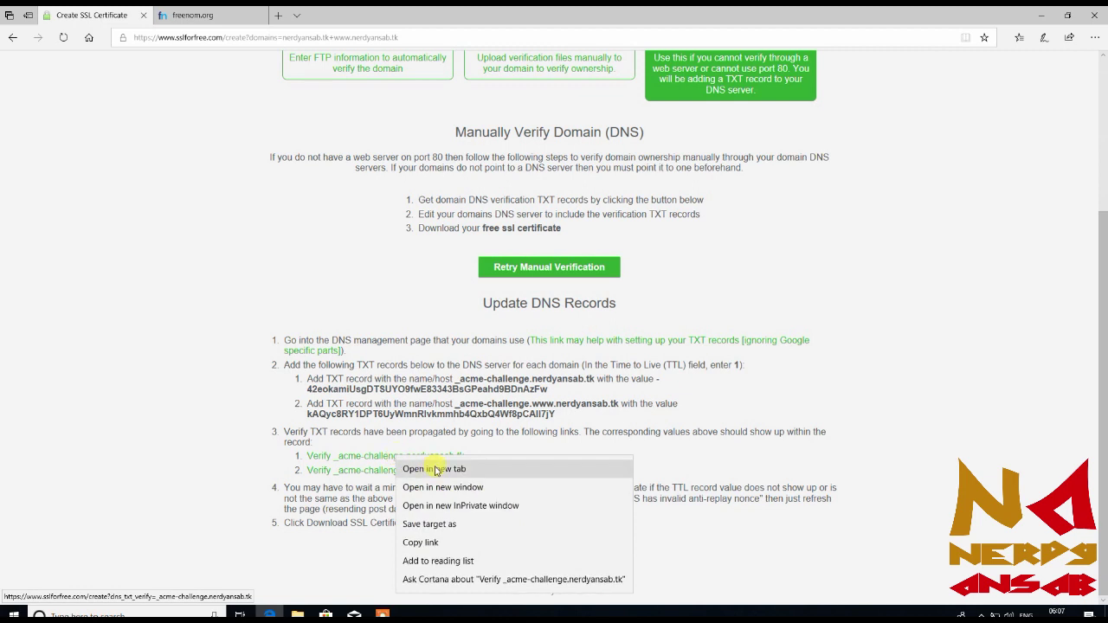
{"action": "left_click", "coordinate": [435, 470]}
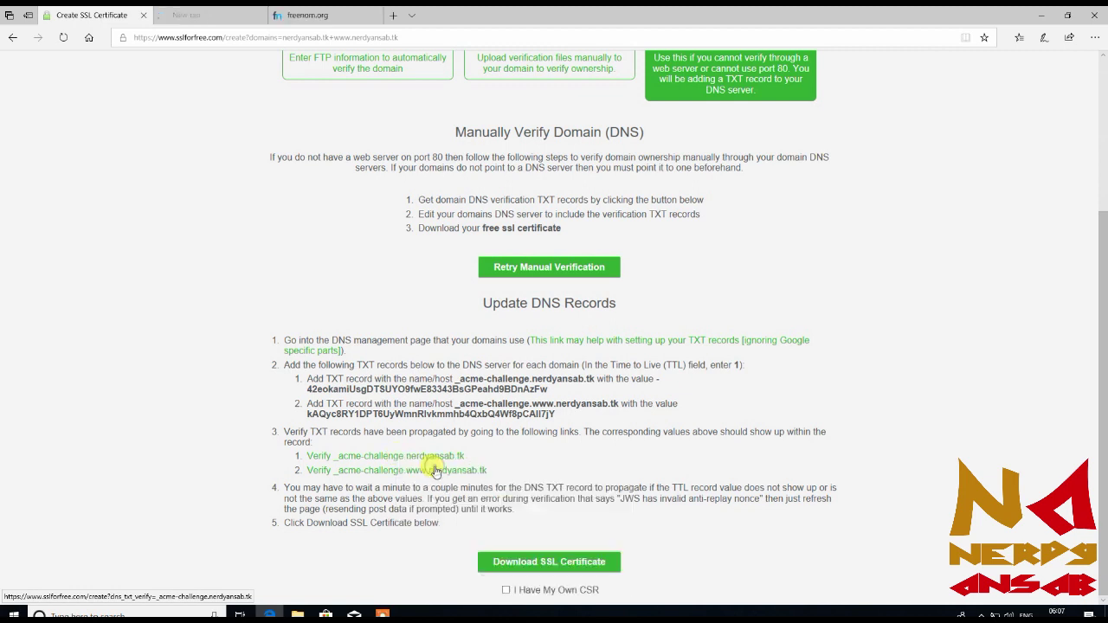
{"action": "left_click", "coordinate": [189, 11]}
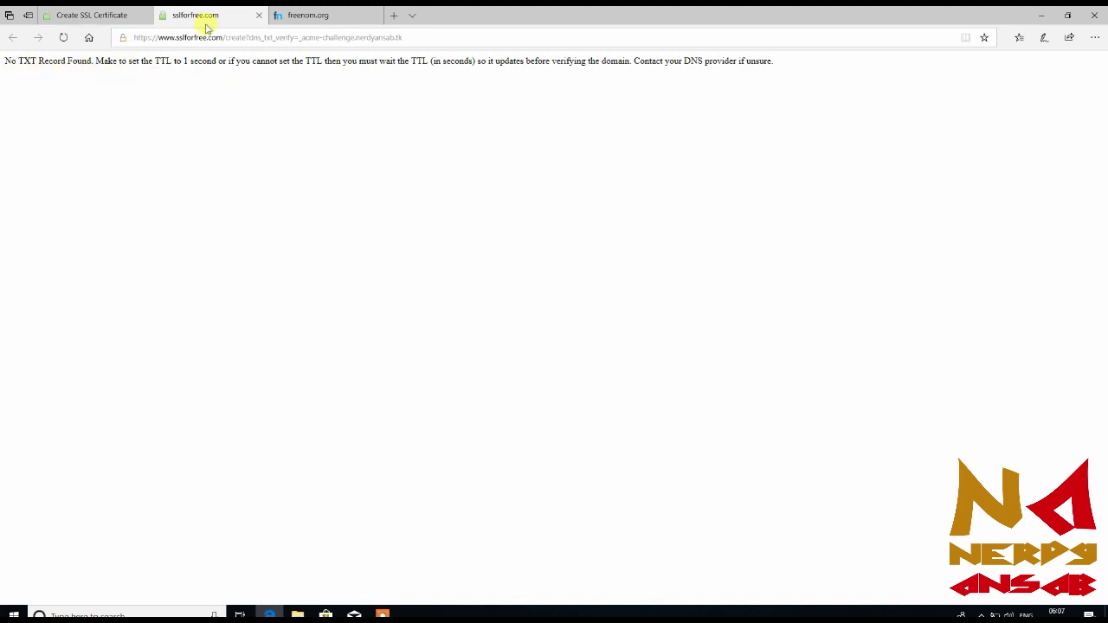
{"action": "left_click", "coordinate": [260, 16]}
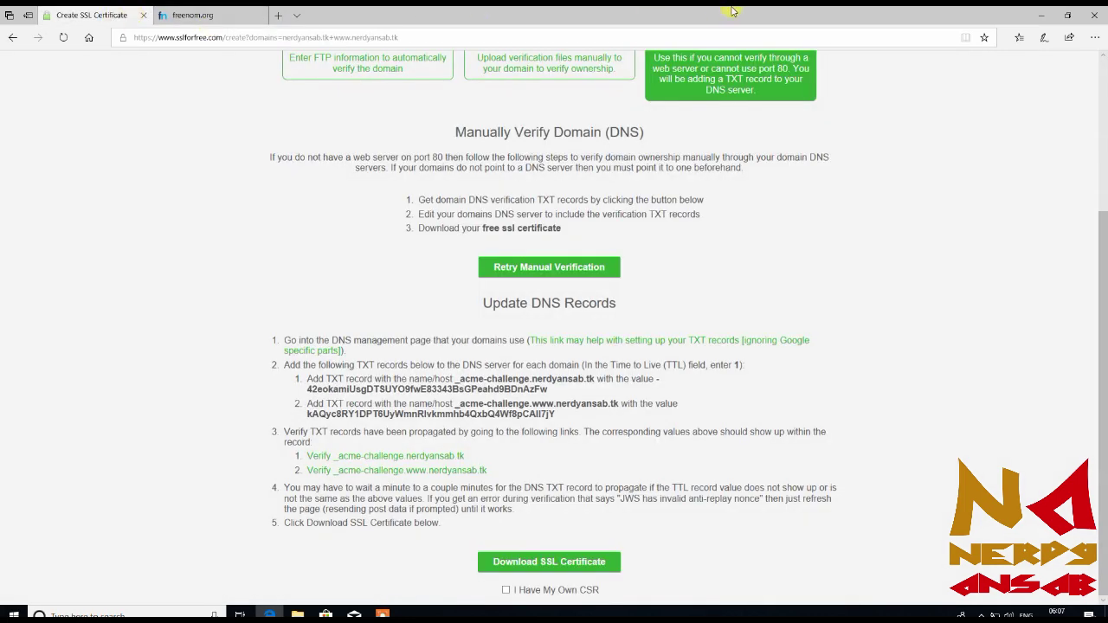
- Switch to File Explorer and go to the folder C:\xampp\apache\conf\extra\web
{"action": "left_click", "coordinate": [1045, 12]}
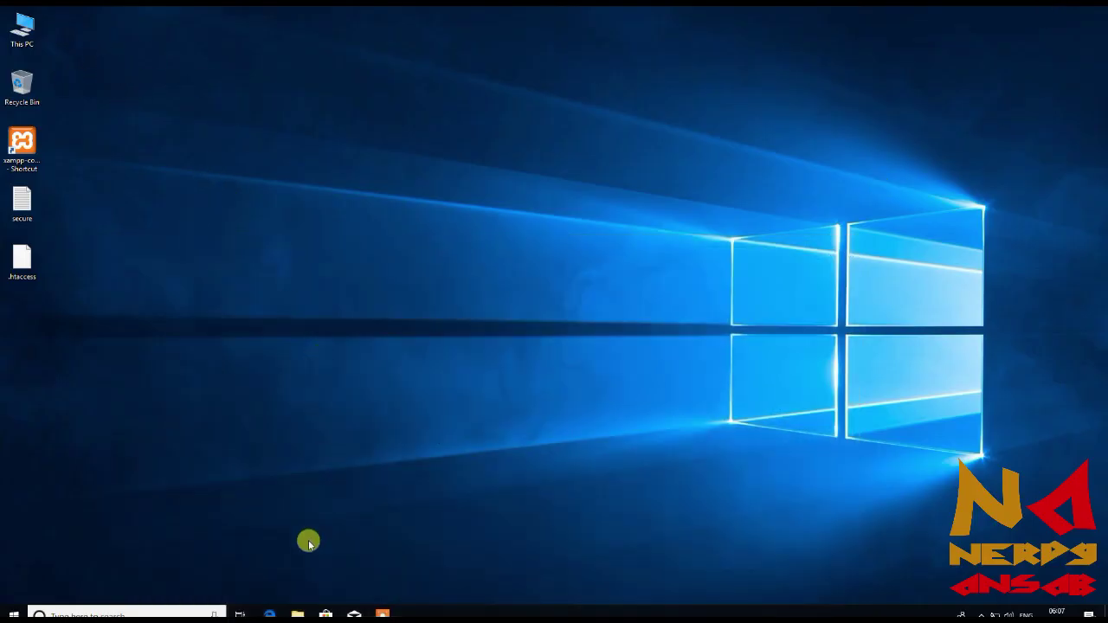
{"action": "left_click", "coordinate": [297, 615]}
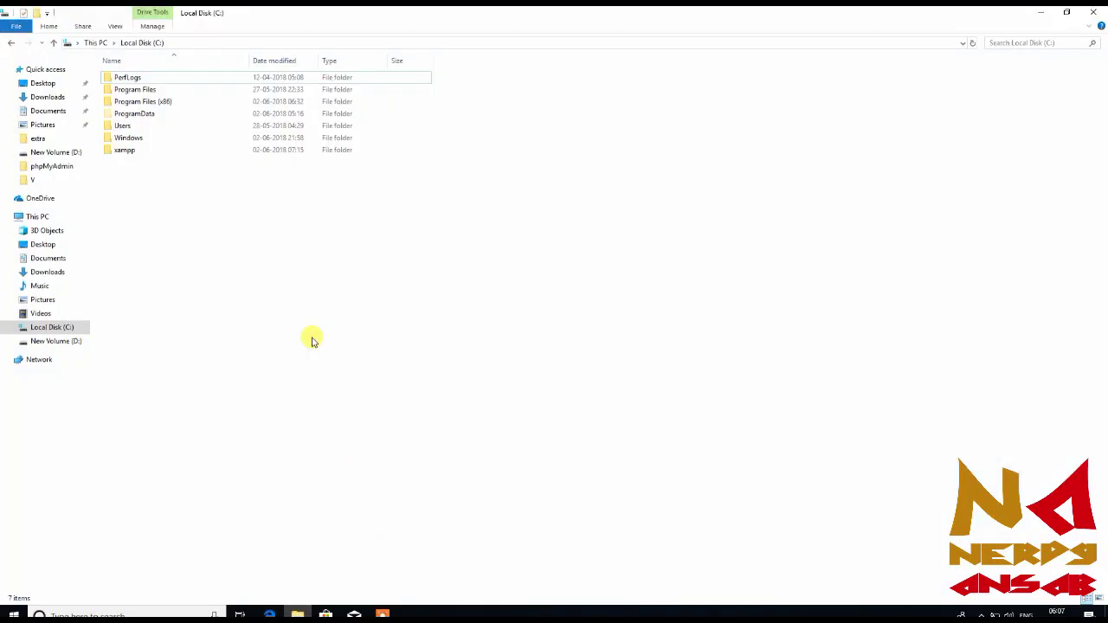
{"action": "double_click", "coordinate": [340, 156]}
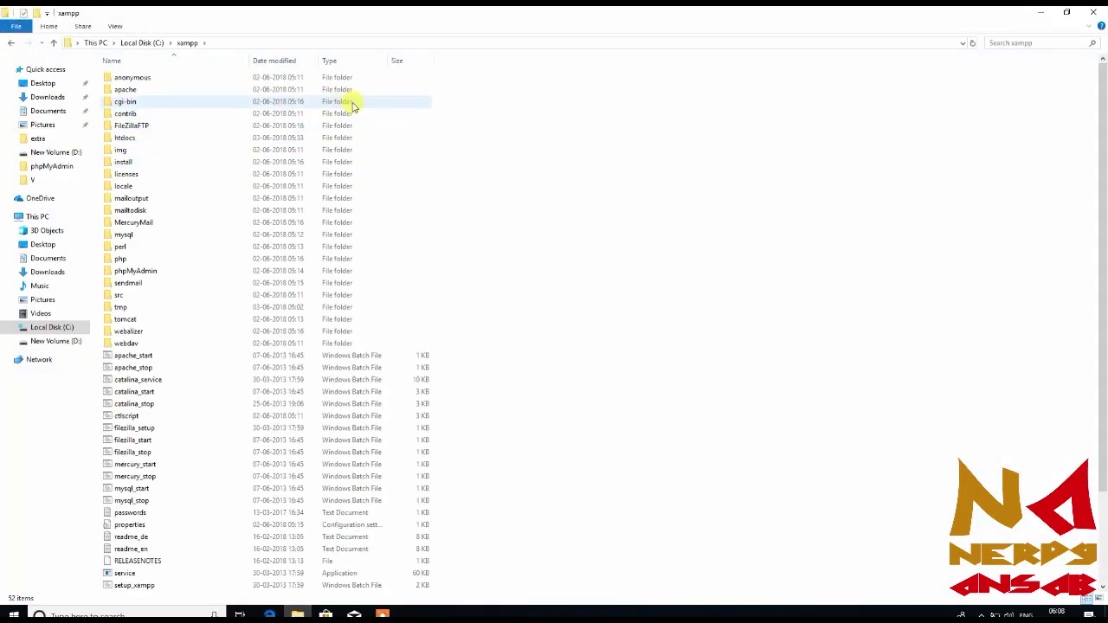
{"action": "double_click", "coordinate": [413, 90]}
{"action": "left_click_drag", "start_coordinate": [413, 88], "coordinate": [352, 90]}
{"action": "double_click", "coordinate": [352, 89]}
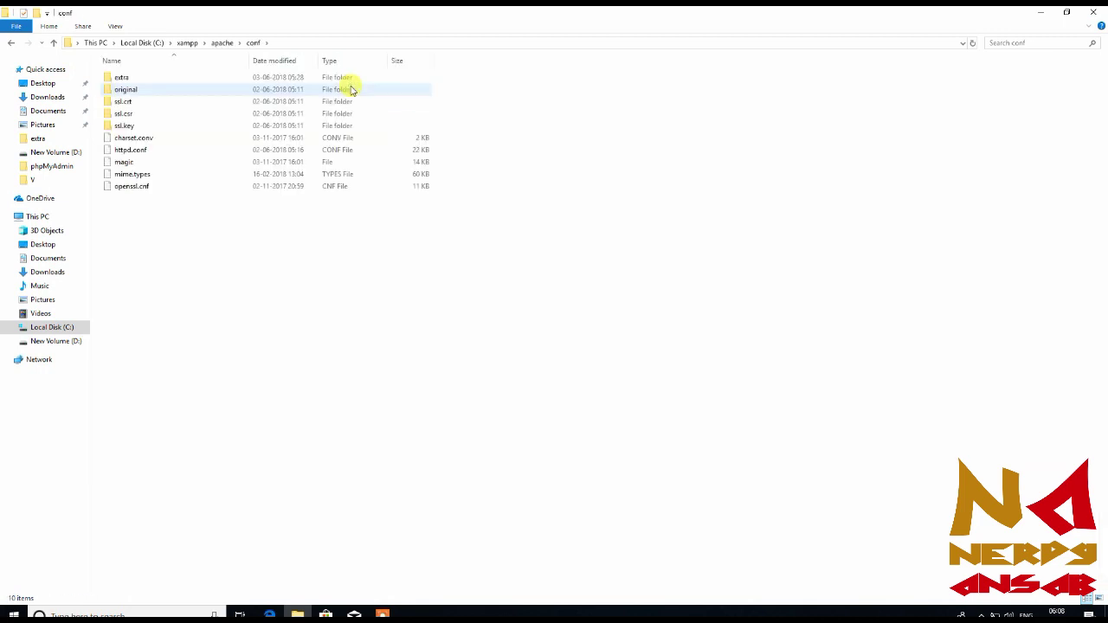
{"action": "double_click", "coordinate": [334, 80]}
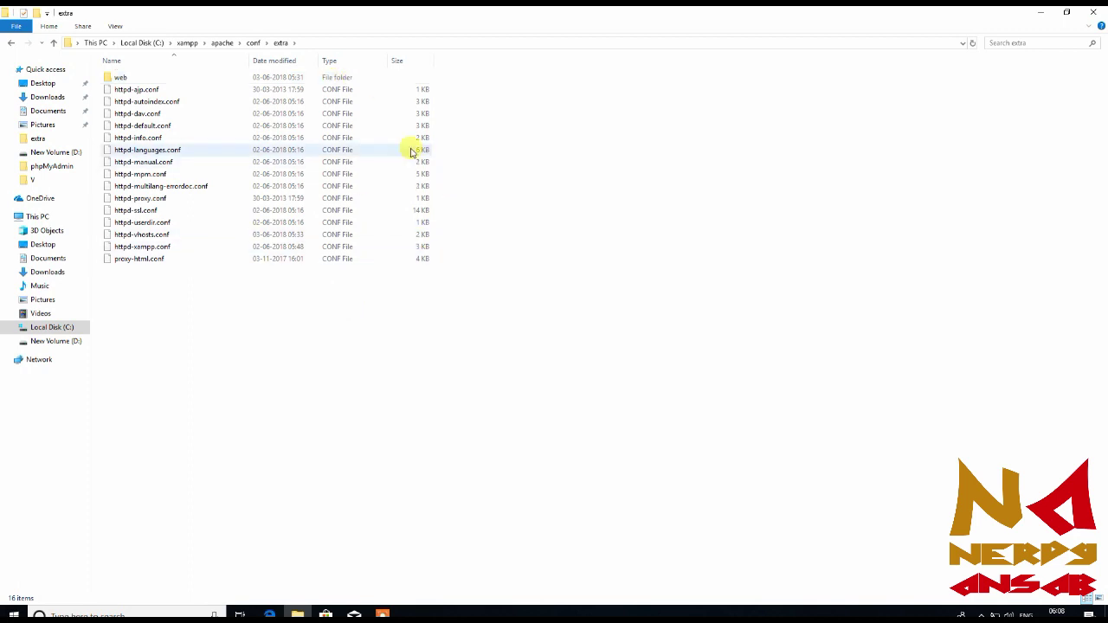
{"action": "double_click", "coordinate": [351, 80]}
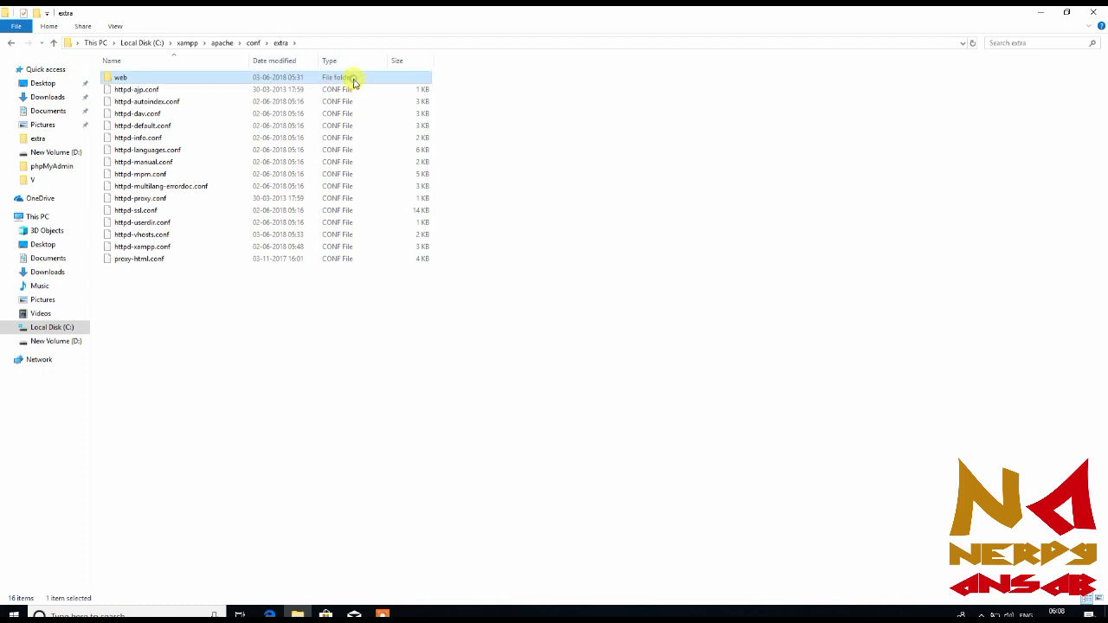
- Open nerdyansabtk.conf in Notepad++ and add two blank lines after the closing VirtualHost tag
{"action": "left_click", "coordinate": [353, 79]}
{"action": "right_click", "coordinate": [354, 79]}
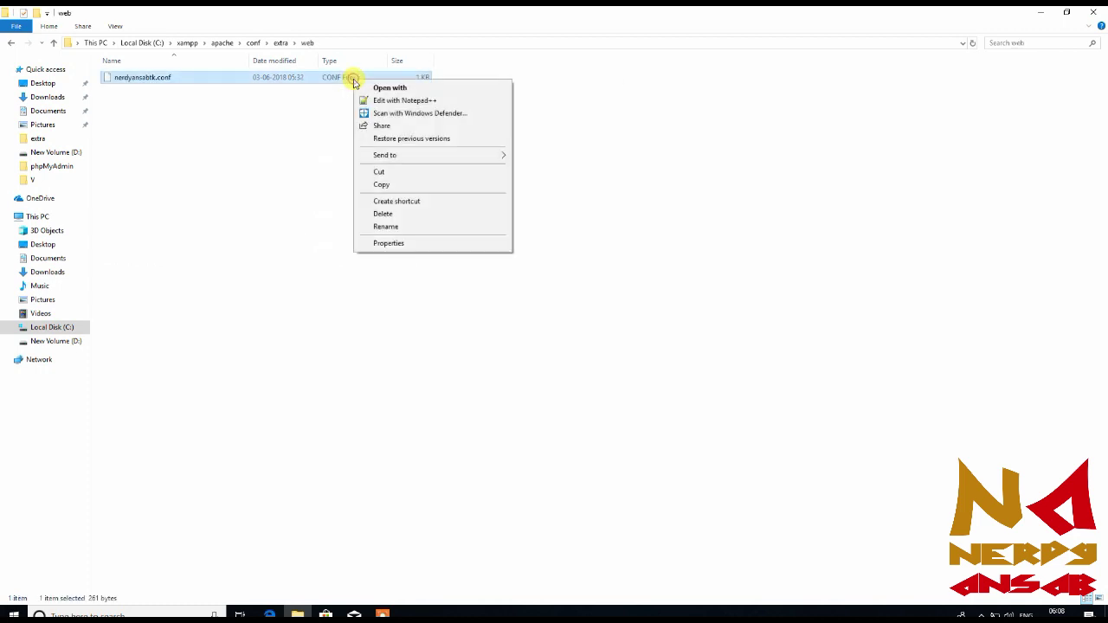
{"action": "left_click", "coordinate": [472, 101]}
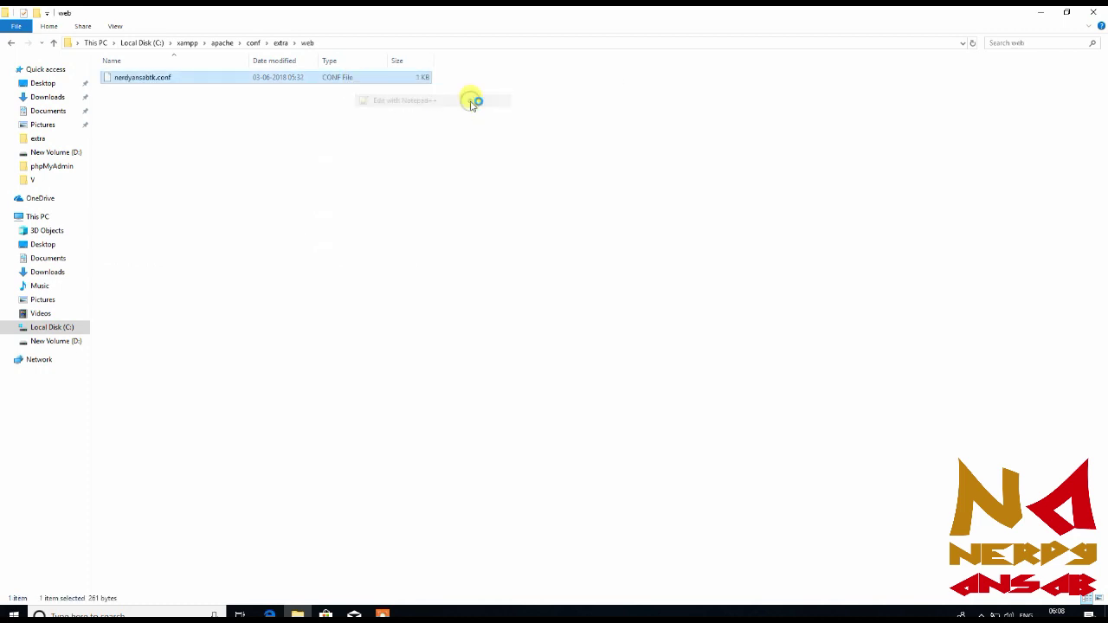
{"action": "left_click", "coordinate": [310, 162]}
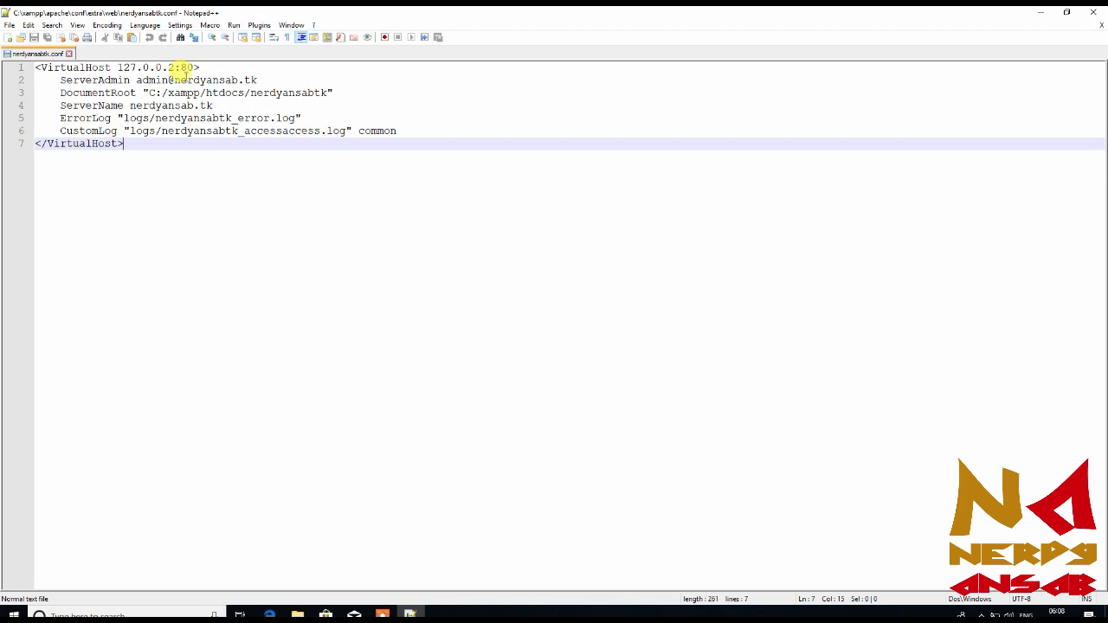
{"action": "key", "text": "Return"}
{"action": "key", "text": "Return"}
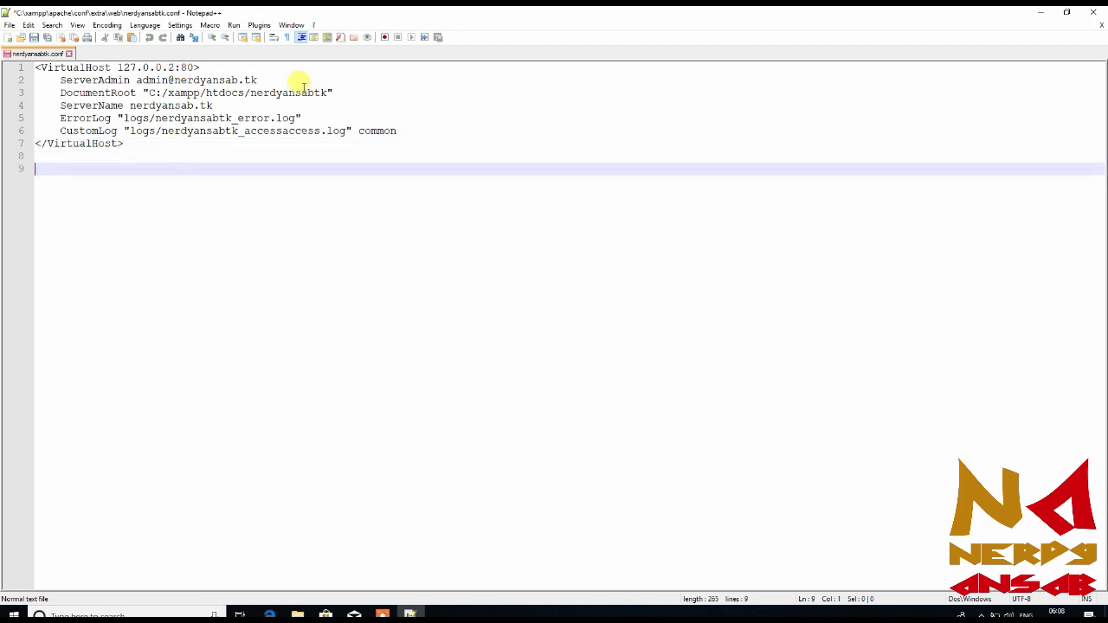
- Open the secure text file from the desktop in Notepad++ and copy its entire contents
{"action": "left_click", "coordinate": [1041, 11]}
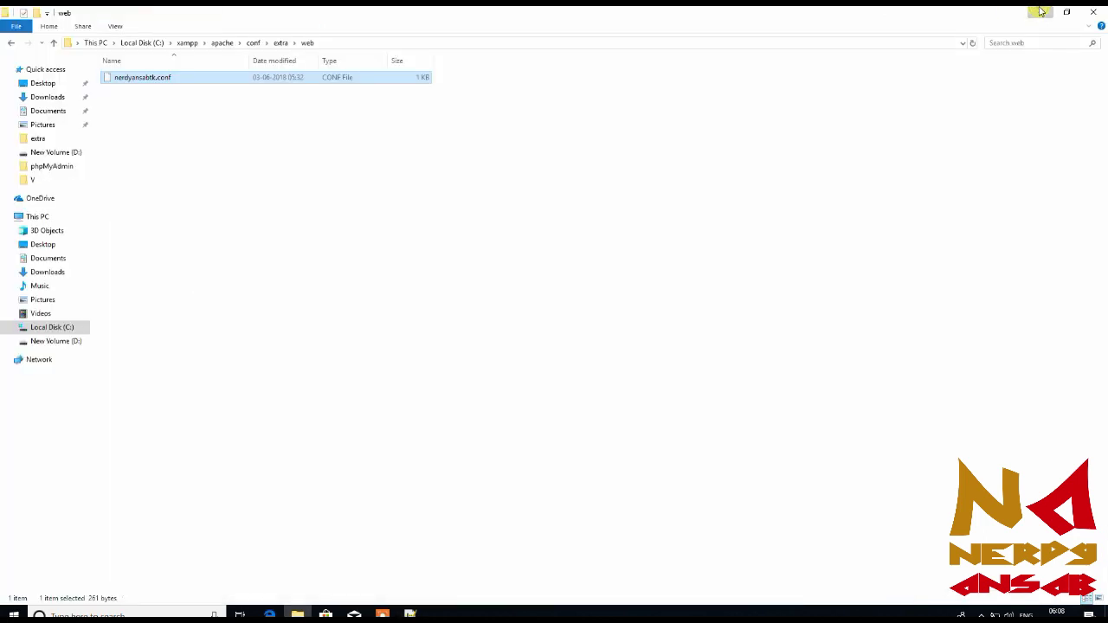
{"action": "left_click", "coordinate": [1042, 11]}
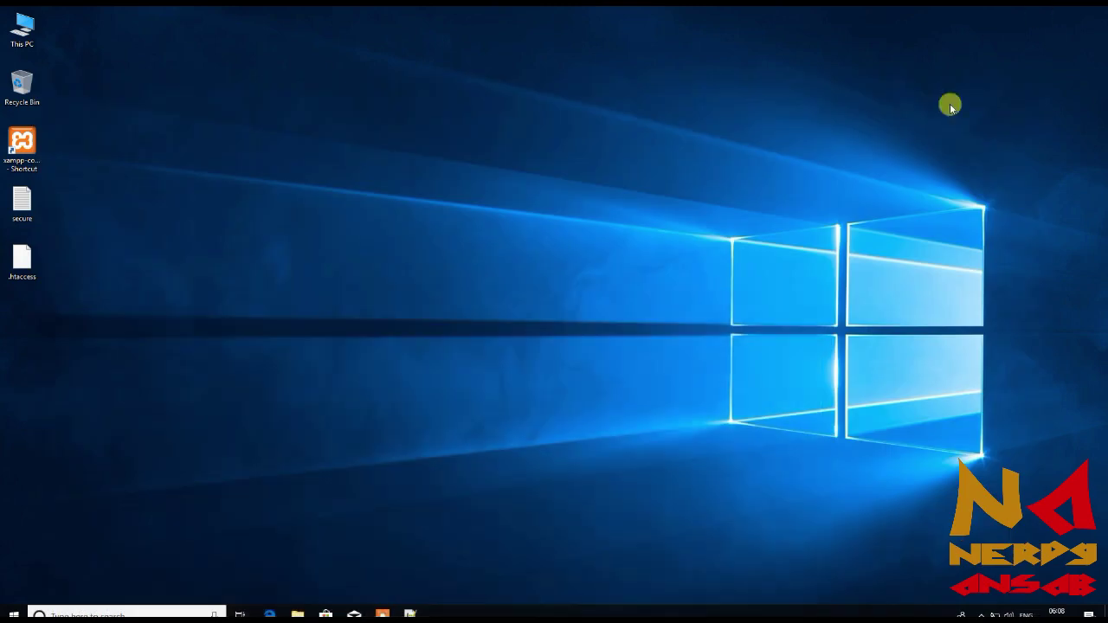
{"action": "right_click", "coordinate": [32, 207]}
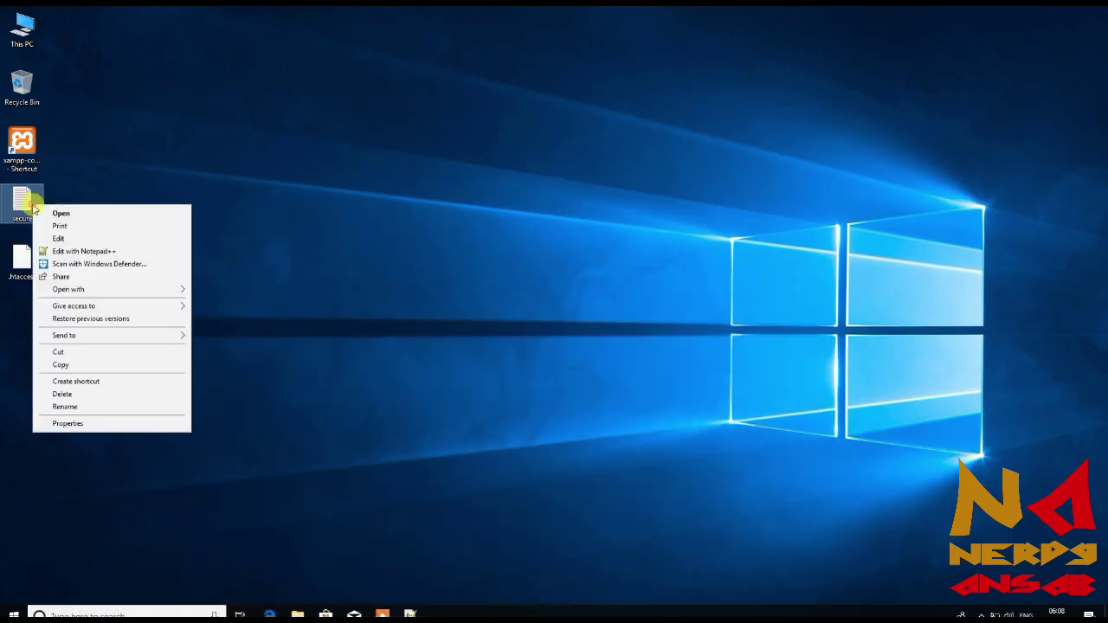
{"action": "left_click", "coordinate": [119, 252]}
{"action": "left_click", "coordinate": [238, 212]}
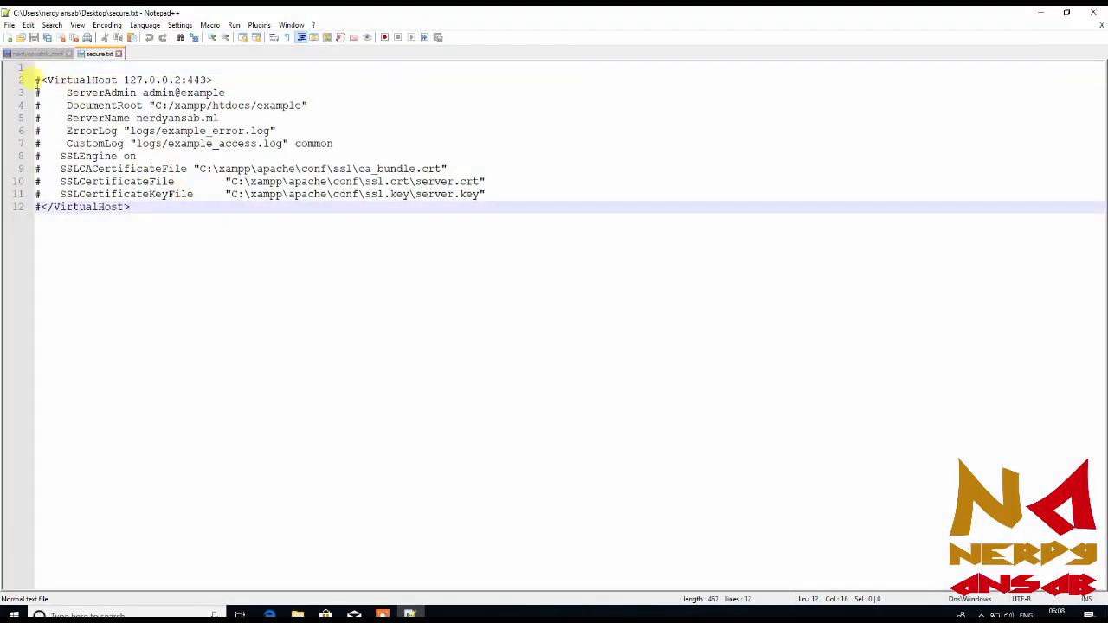
{"action": "key", "text": "ctrl+a"}
{"action": "key", "text": "ctrl+c"}
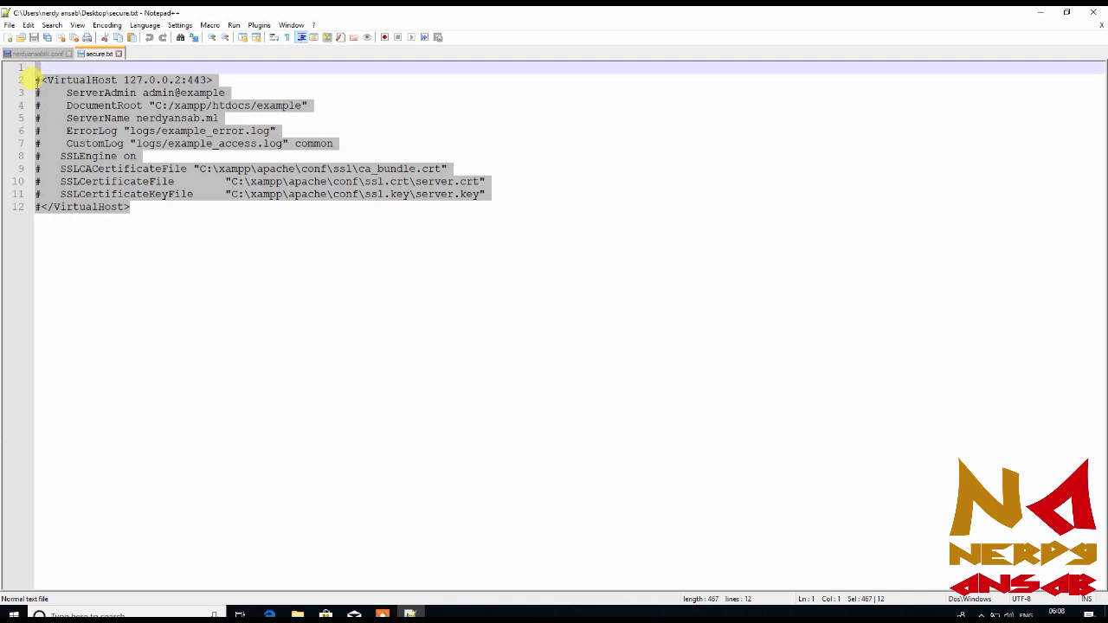
- Paste the copied commented-out port 443 VirtualHost block at the end of nerdyansabtk.conf and save the file
{"action": "left_click", "coordinate": [52, 55]}
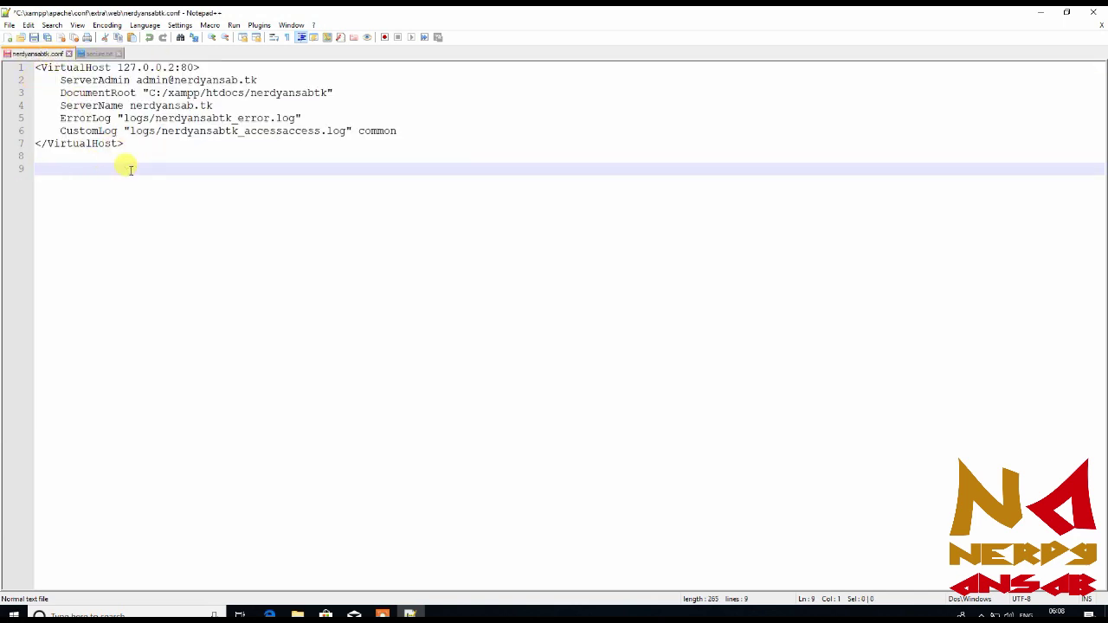
{"action": "key", "text": "ctrl+v"}
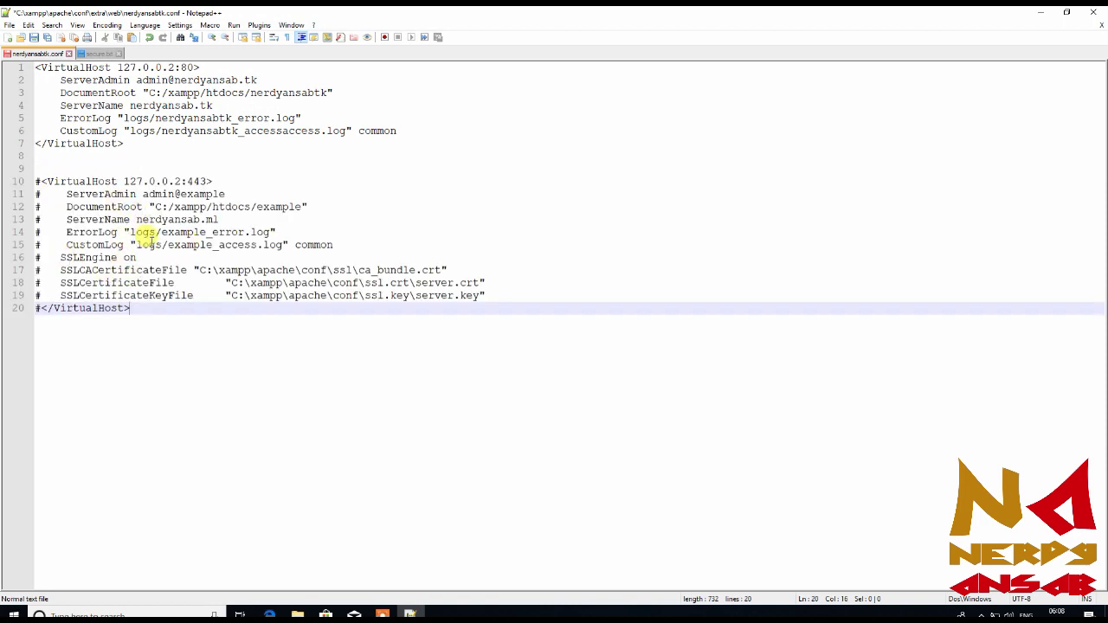
{"action": "key", "text": "ctrl+s"}
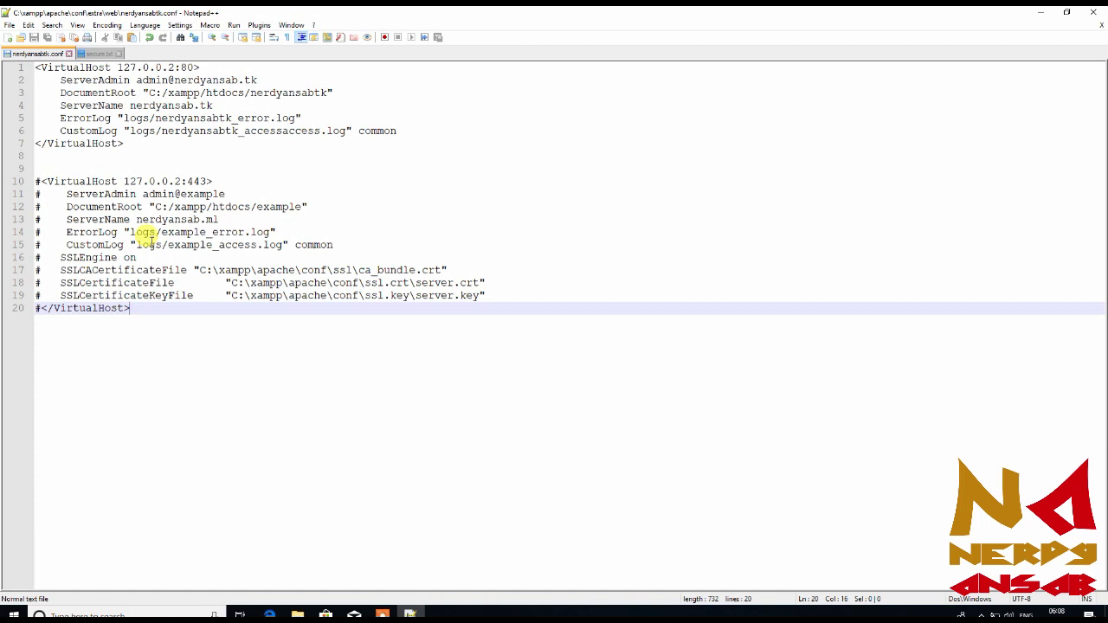
- Close secure.txt and nerdyansabtk.conf, and exit Notepad++
{"action": "left_click", "coordinate": [119, 53]}
{"action": "left_click", "coordinate": [70, 54]}
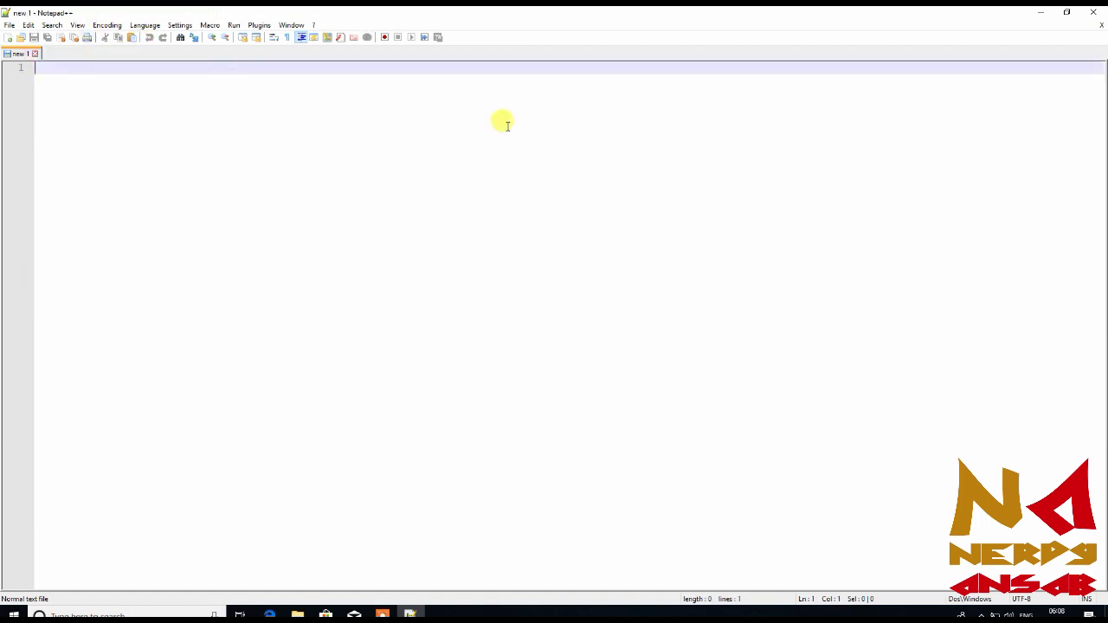
{"action": "left_click", "coordinate": [1093, 12]}
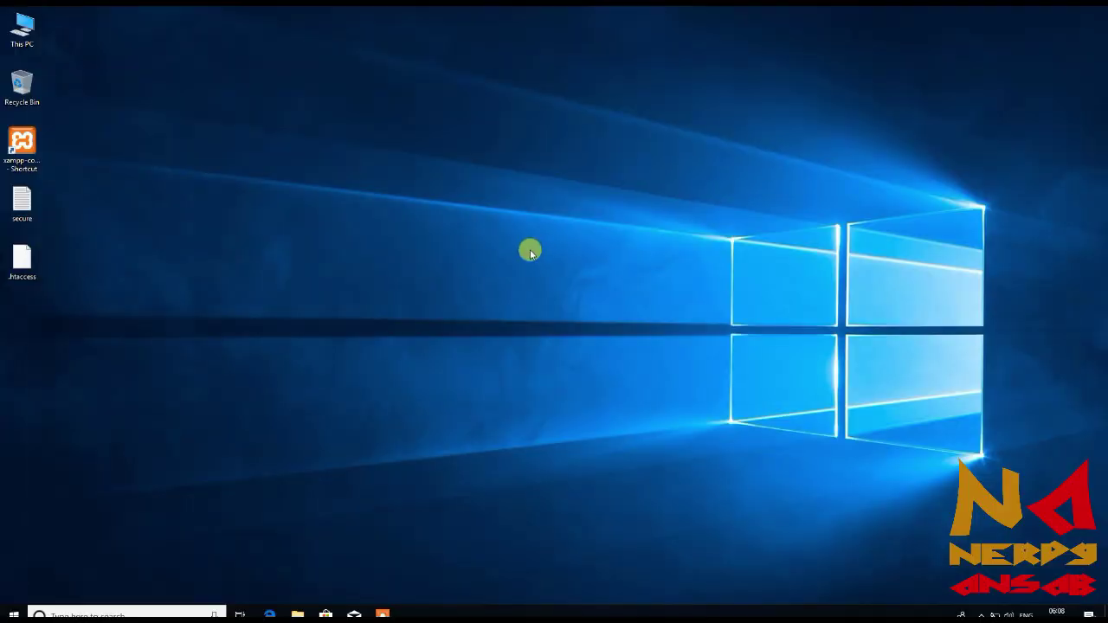
- Switch to Edge and check the TXT record for _acme-challenge.nerdyansab.tk in a new tab, closing that tab when done
{"action": "left_click", "coordinate": [271, 614]}
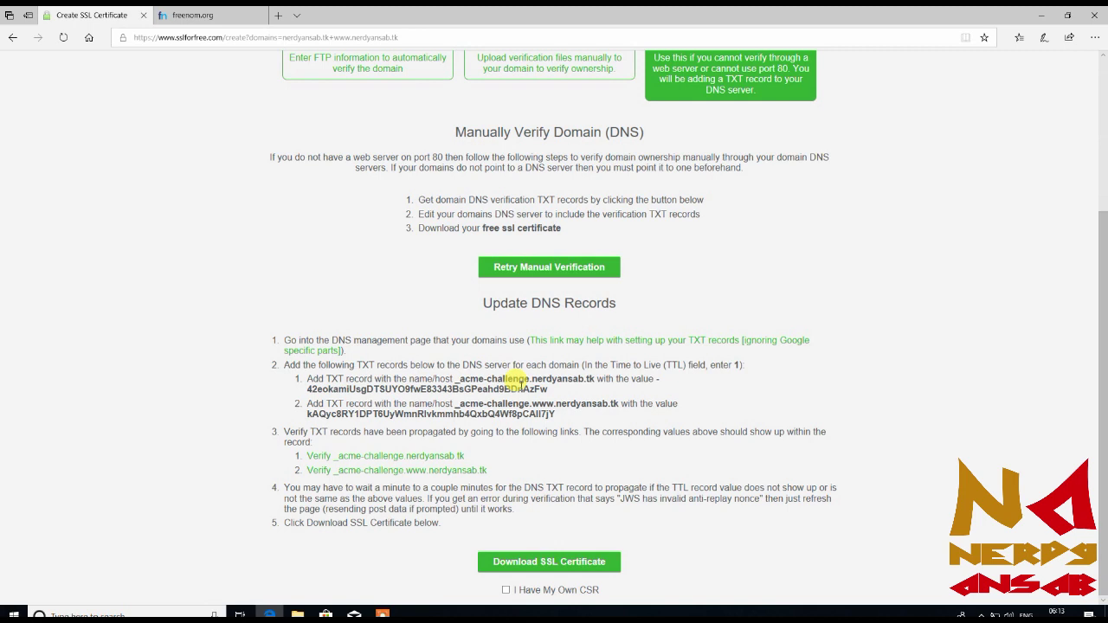
{"action": "right_click", "coordinate": [399, 458]}
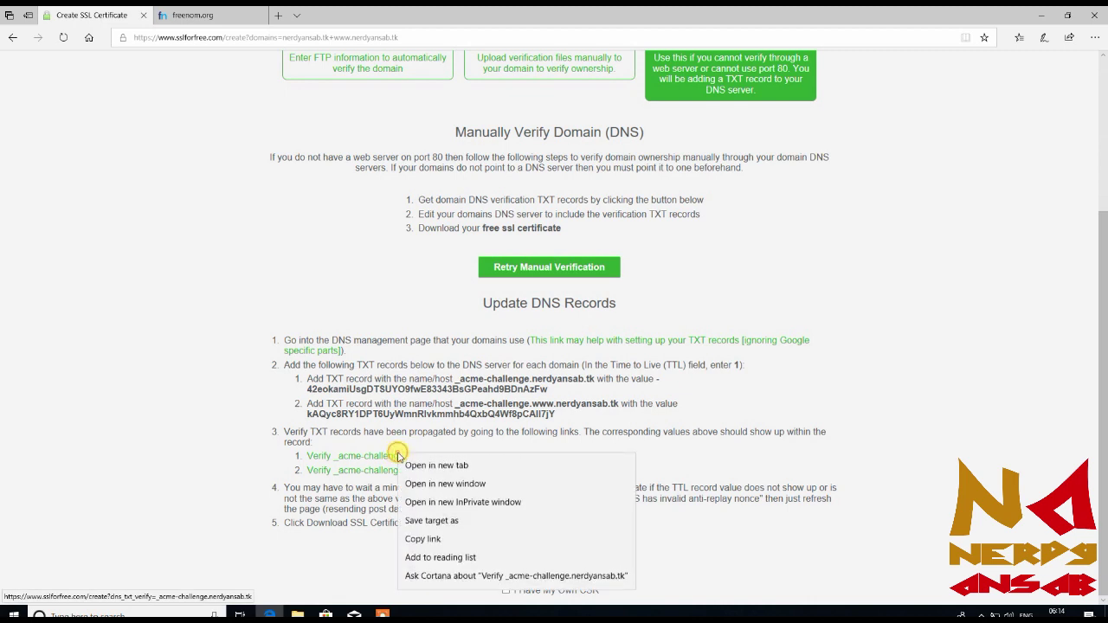
{"action": "left_click", "coordinate": [438, 467]}
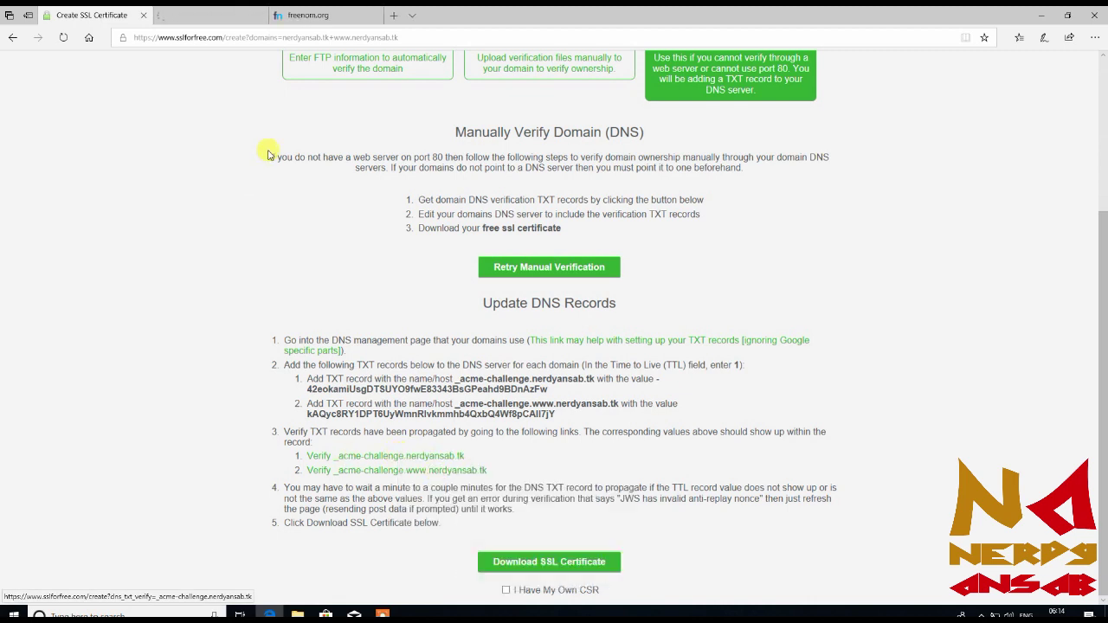
{"action": "left_click", "coordinate": [199, 14]}
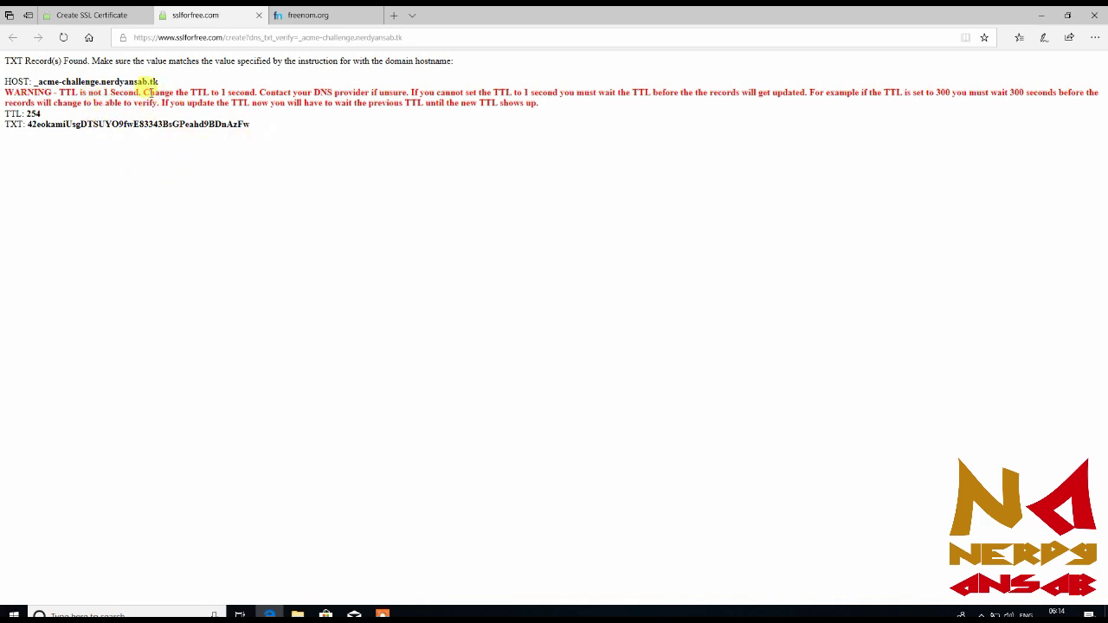
{"action": "left_click", "coordinate": [261, 16]}
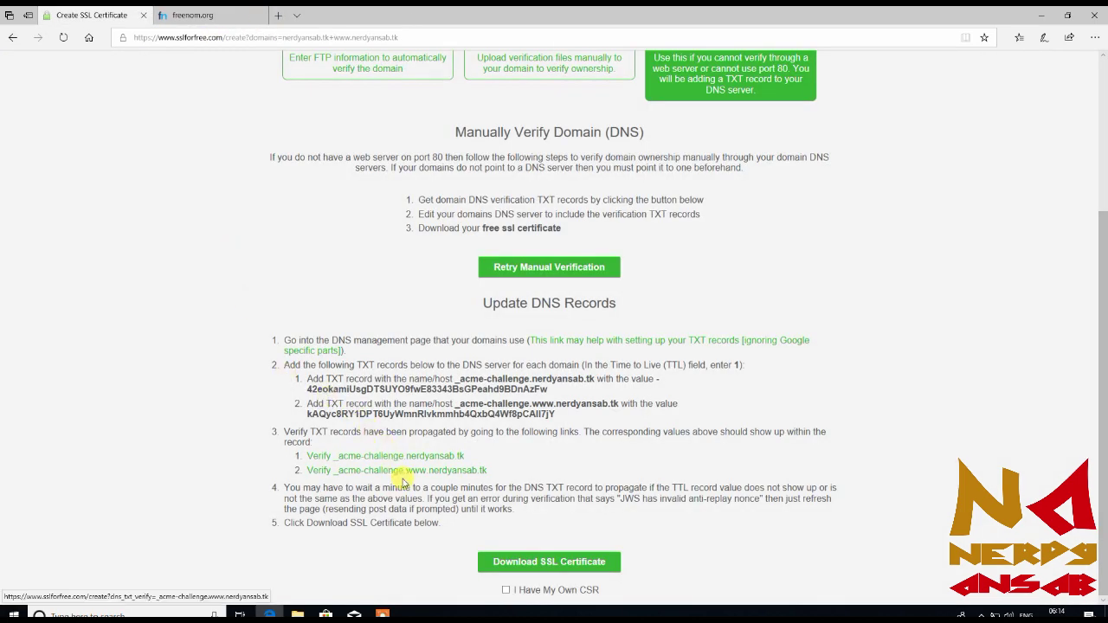
{"action": "right_click", "coordinate": [423, 468]}
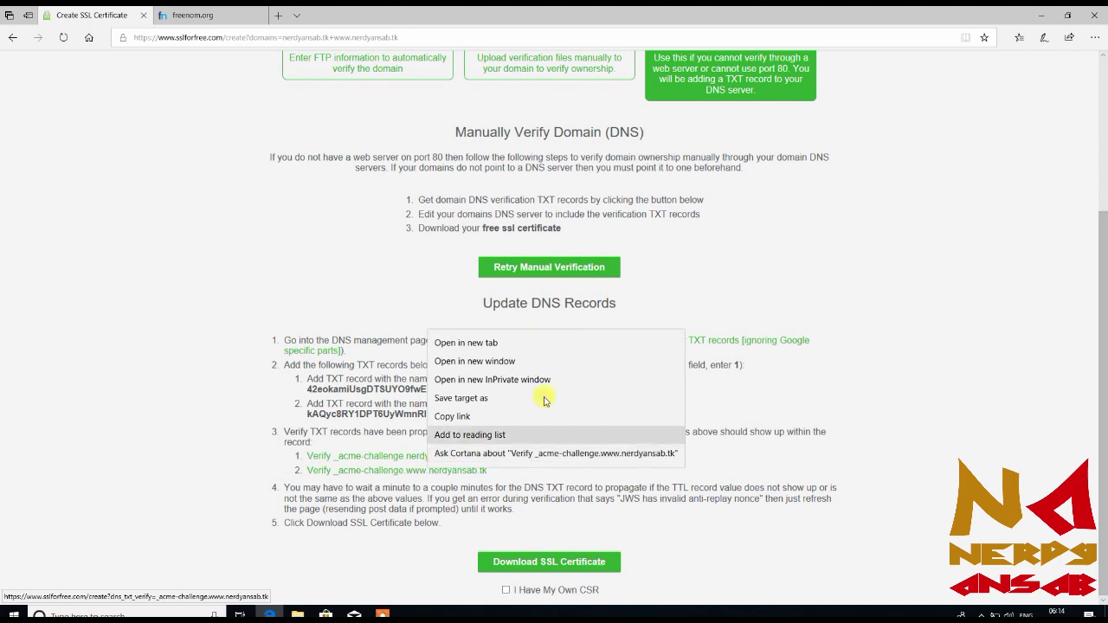
{"action": "left_click", "coordinate": [627, 349]}
{"action": "left_click", "coordinate": [199, 11]}
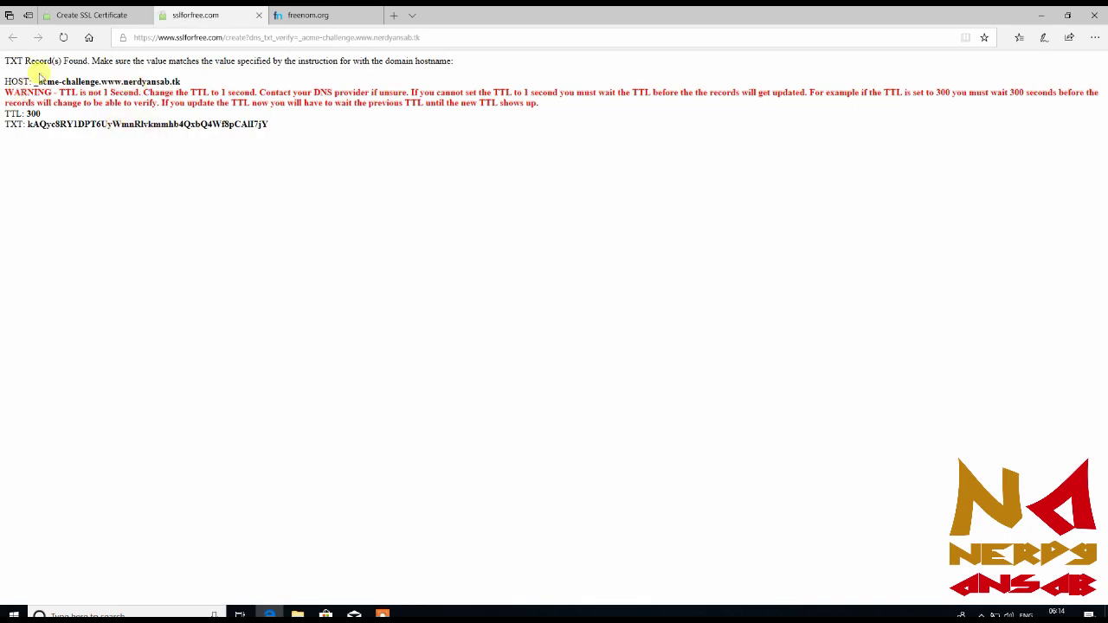
{"action": "left_click", "coordinate": [258, 15]}
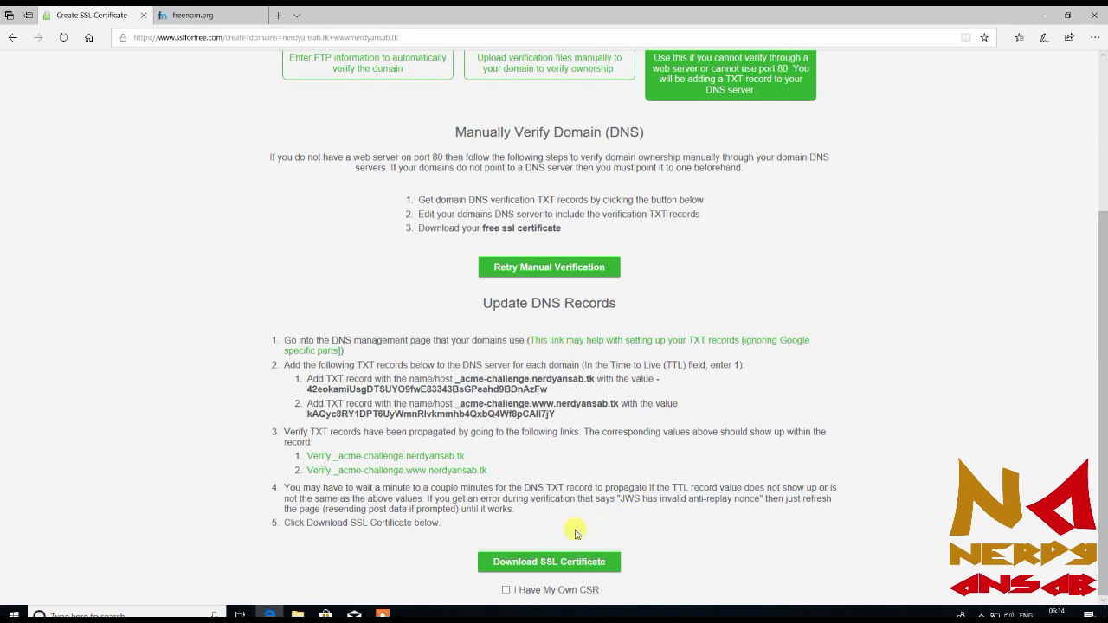
{"action": "left_click", "coordinate": [558, 564]}
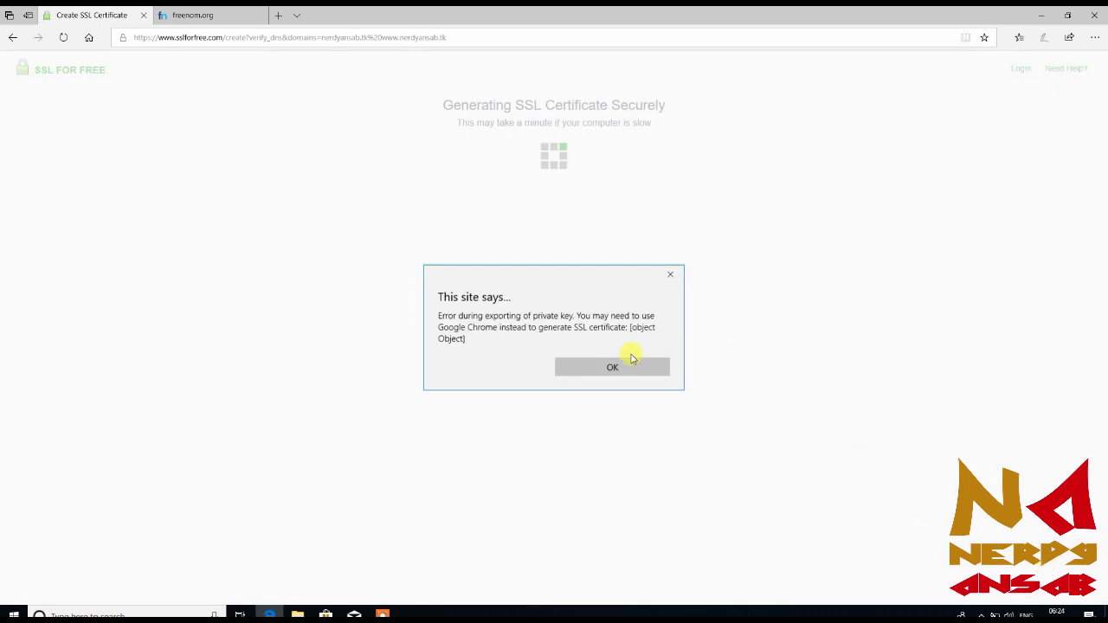
{"action": "left_click", "coordinate": [629, 368]}
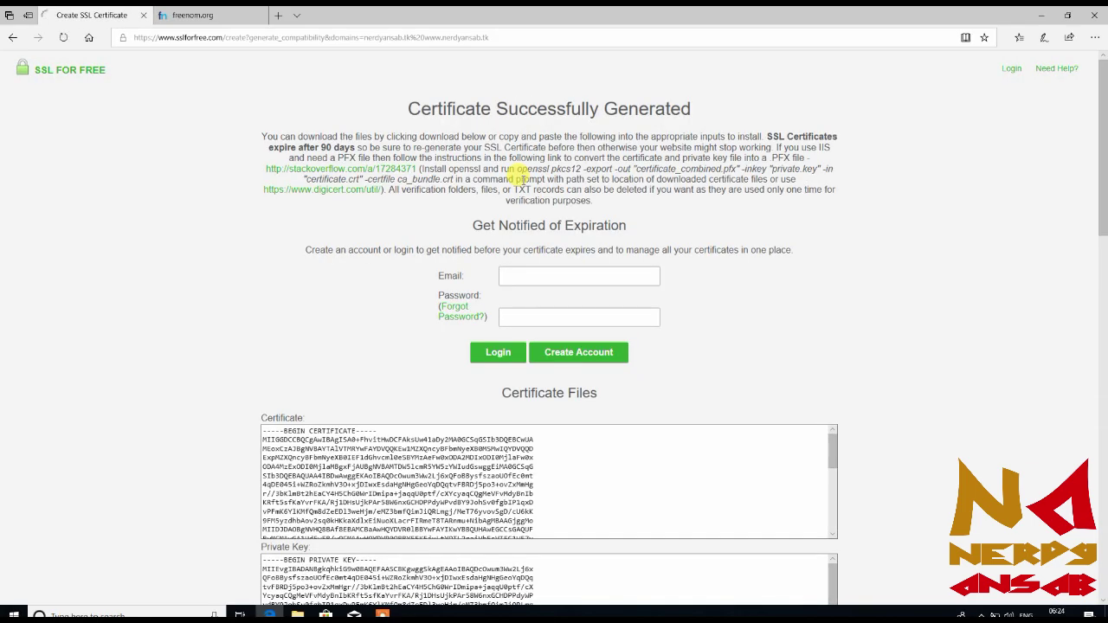
{"action": "left_click_drag", "start_coordinate": [519, 176], "coordinate": [669, 164]}
{"action": "left_click", "coordinate": [669, 164]}
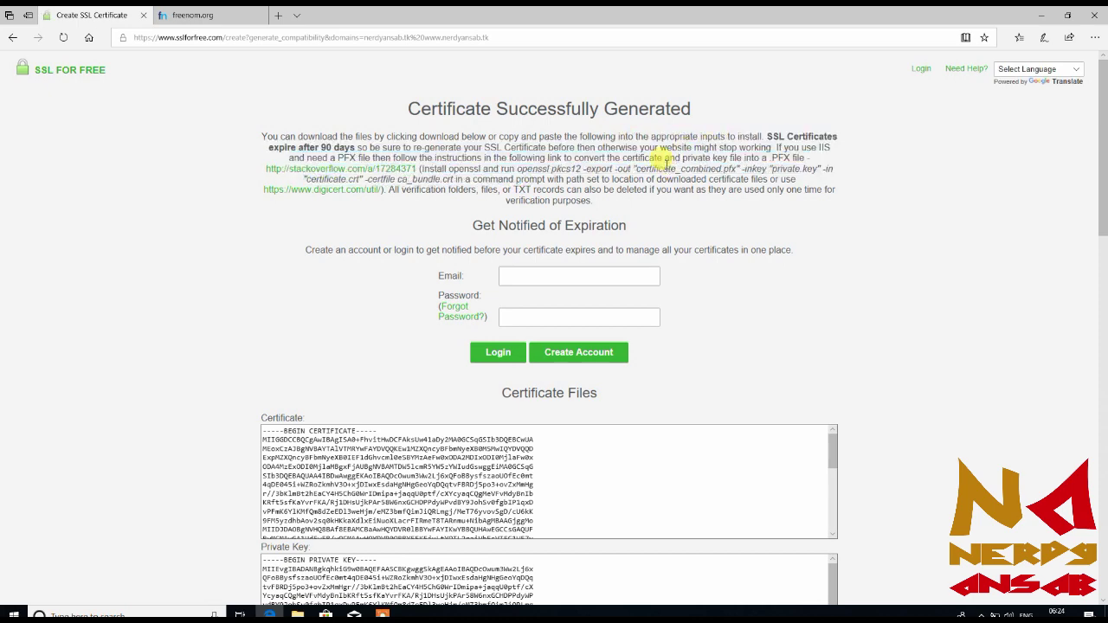
- Download all SSL certificate files, saving sslforfree.zip, and show the browser's list of downloads
{"action": "scroll", "coordinate": [666, 167], "scroll_direction": "down", "scroll_amount": 10}
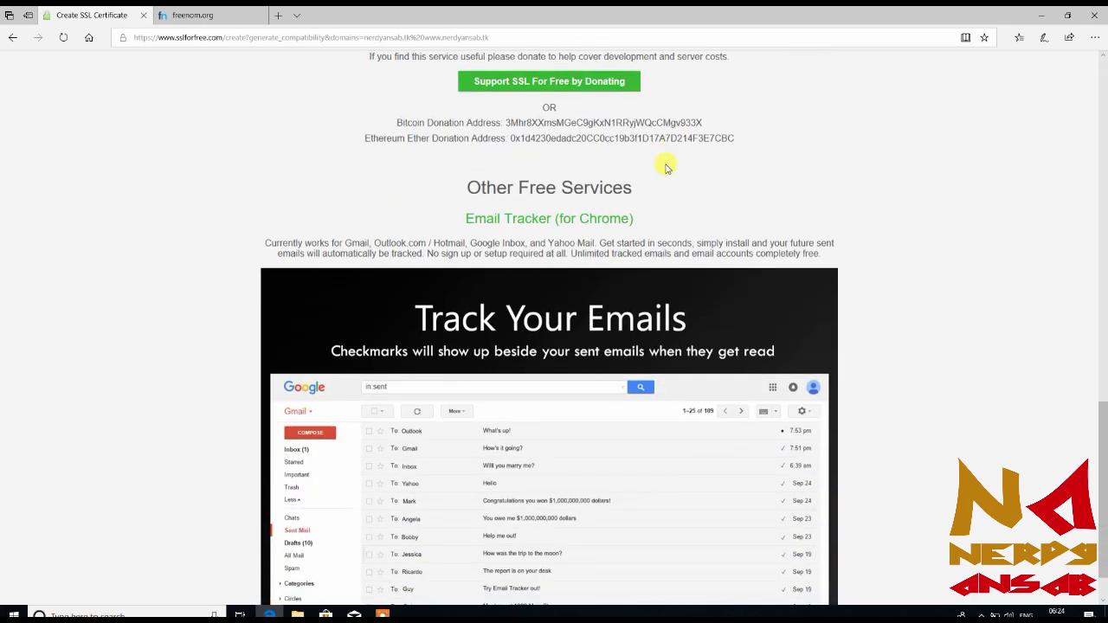
{"action": "scroll", "coordinate": [667, 167], "scroll_direction": "up", "scroll_amount": 3}
{"action": "scroll", "coordinate": [666, 167], "scroll_direction": "down", "scroll_amount": 4}
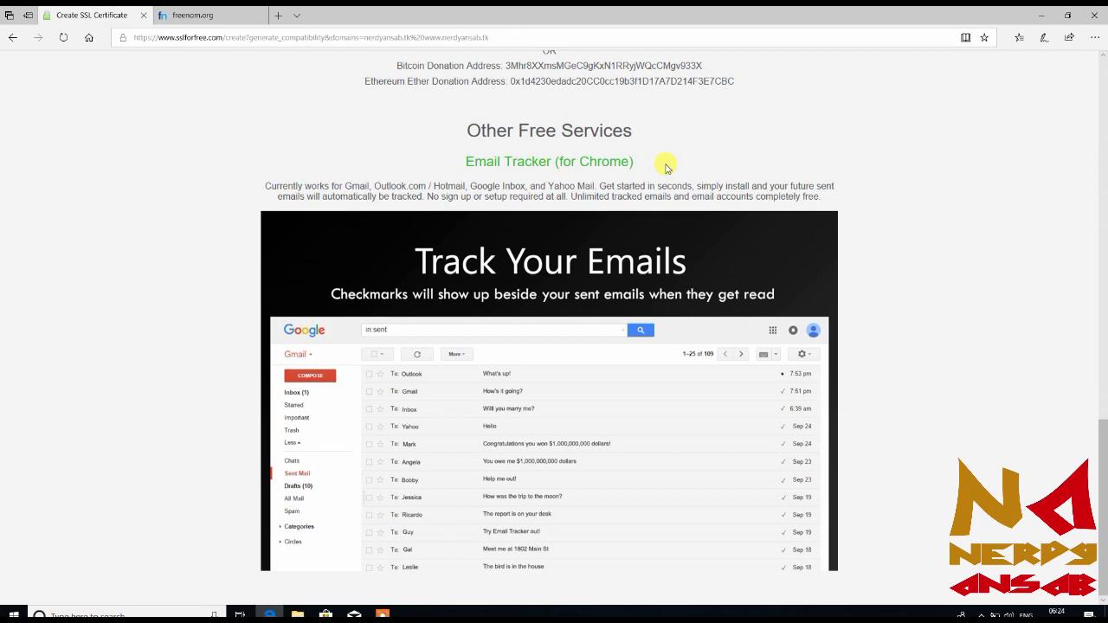
{"action": "scroll", "coordinate": [667, 168], "scroll_direction": "up", "scroll_amount": 5}
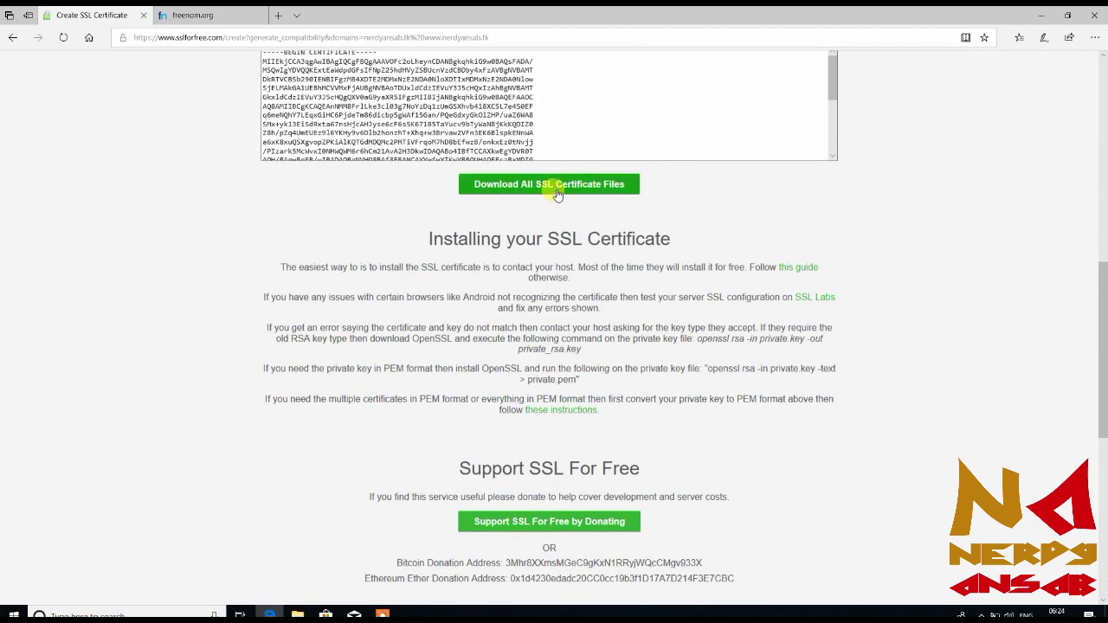
{"action": "scroll", "coordinate": [556, 194], "scroll_direction": "up", "scroll_amount": 4}
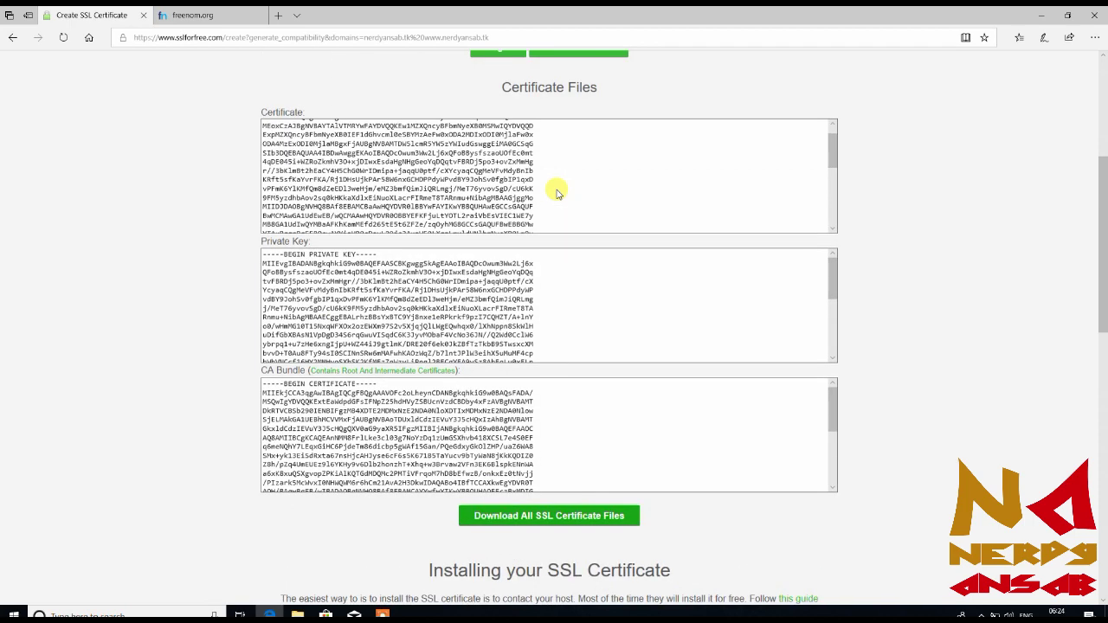
{"action": "left_click", "coordinate": [556, 516]}
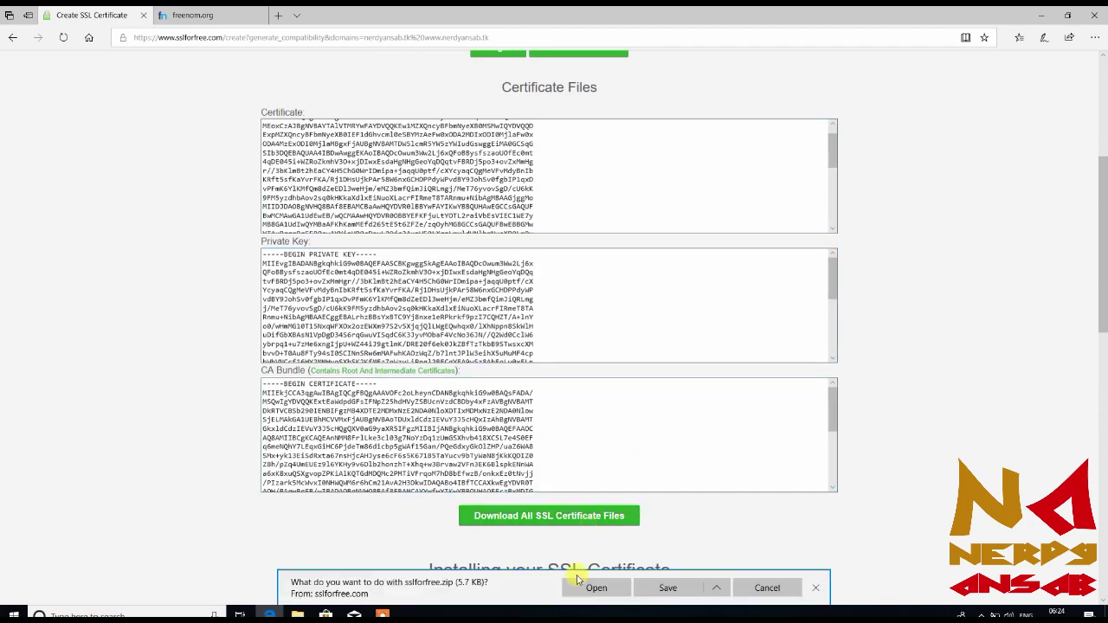
{"action": "left_click", "coordinate": [672, 588]}
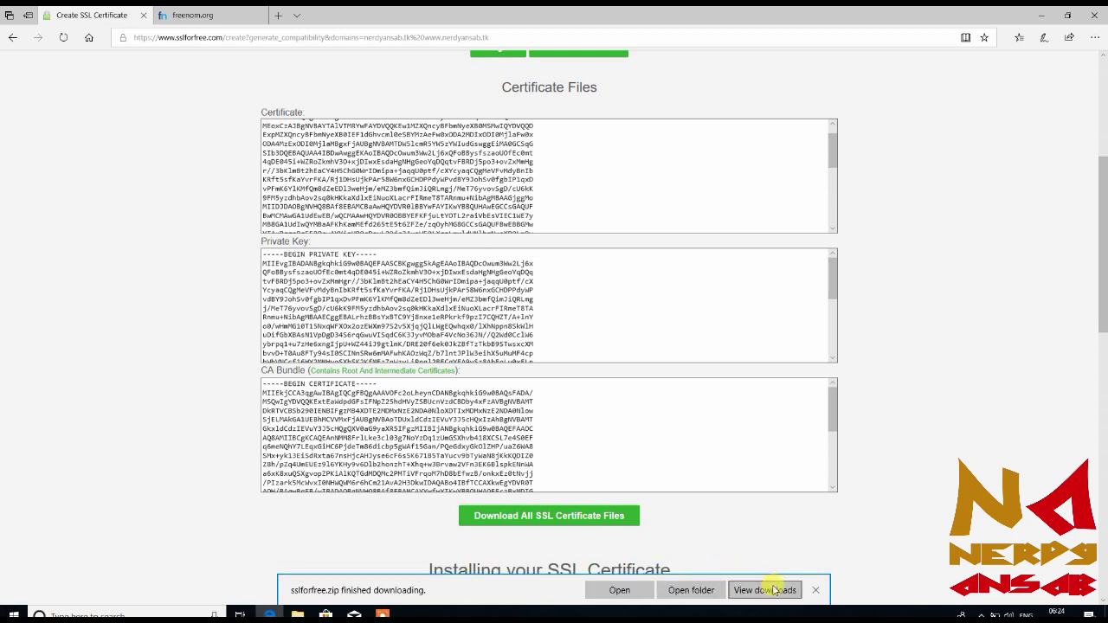
{"action": "left_click", "coordinate": [767, 590]}
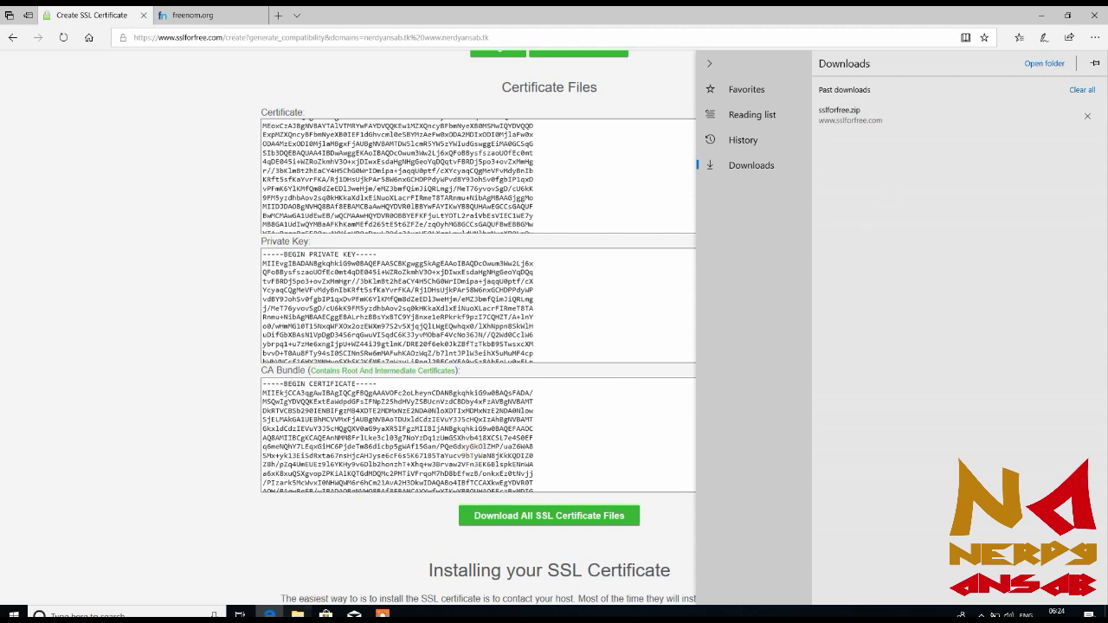
- Extract the sslforfree zip in the Downloads folder to the suggested sslforfree destination and close the extracted files' window
{"action": "left_click", "coordinate": [297, 614]}
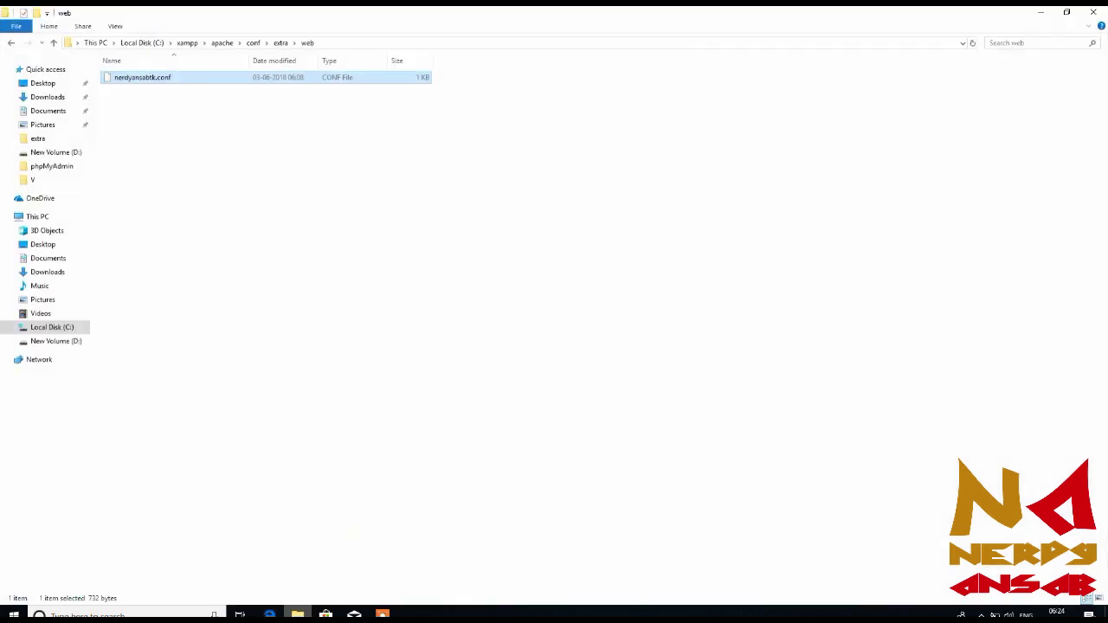
{"action": "left_click", "coordinate": [52, 272]}
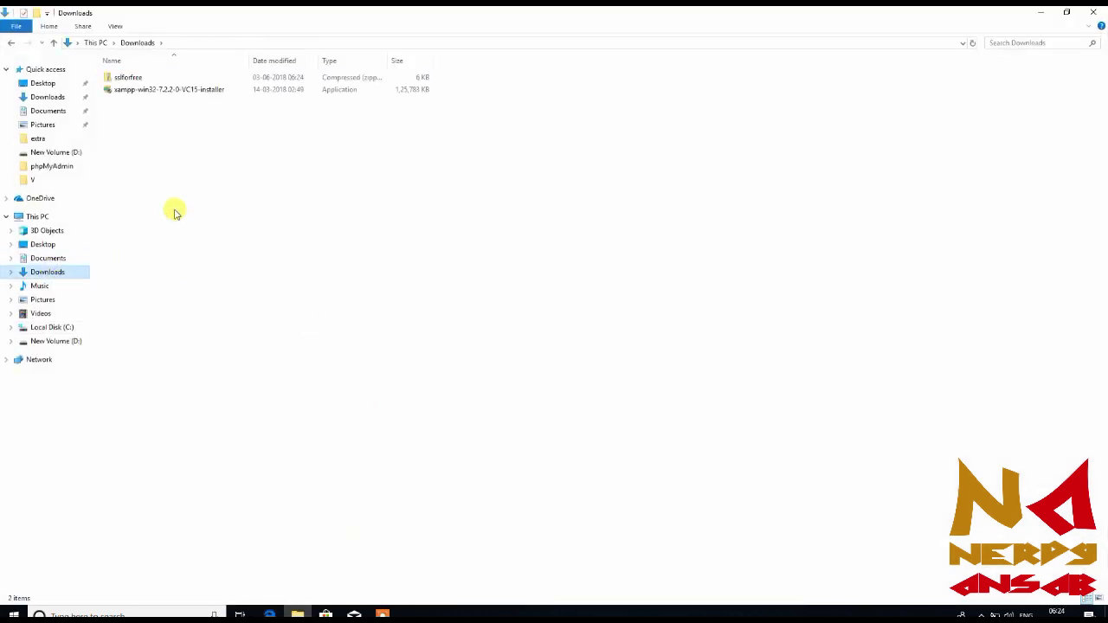
{"action": "right_click", "coordinate": [358, 78]}
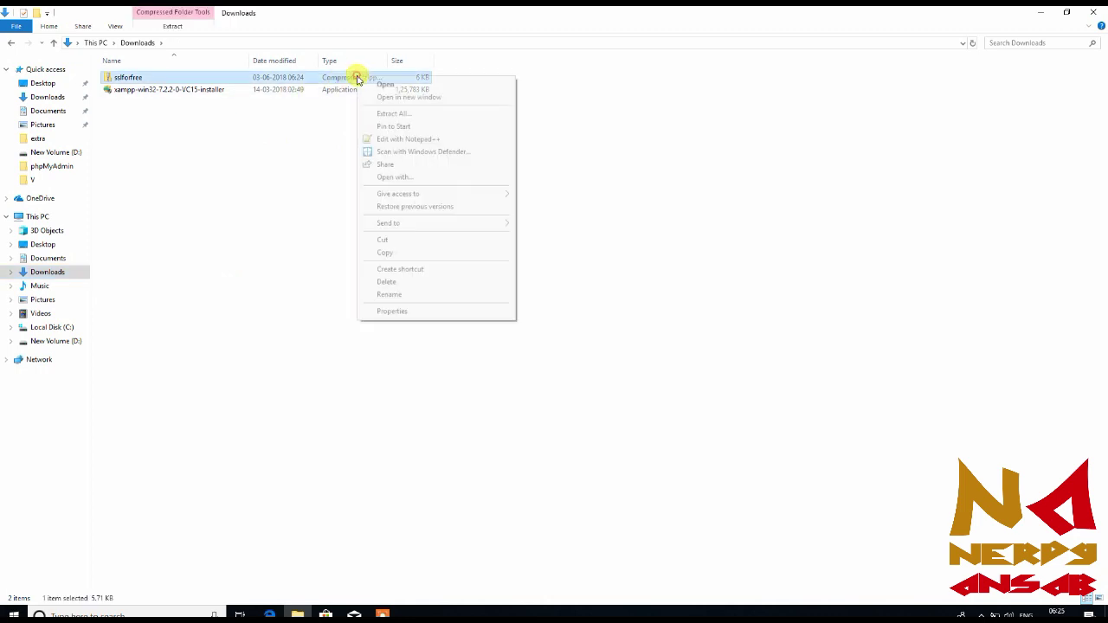
{"action": "left_click", "coordinate": [419, 113]}
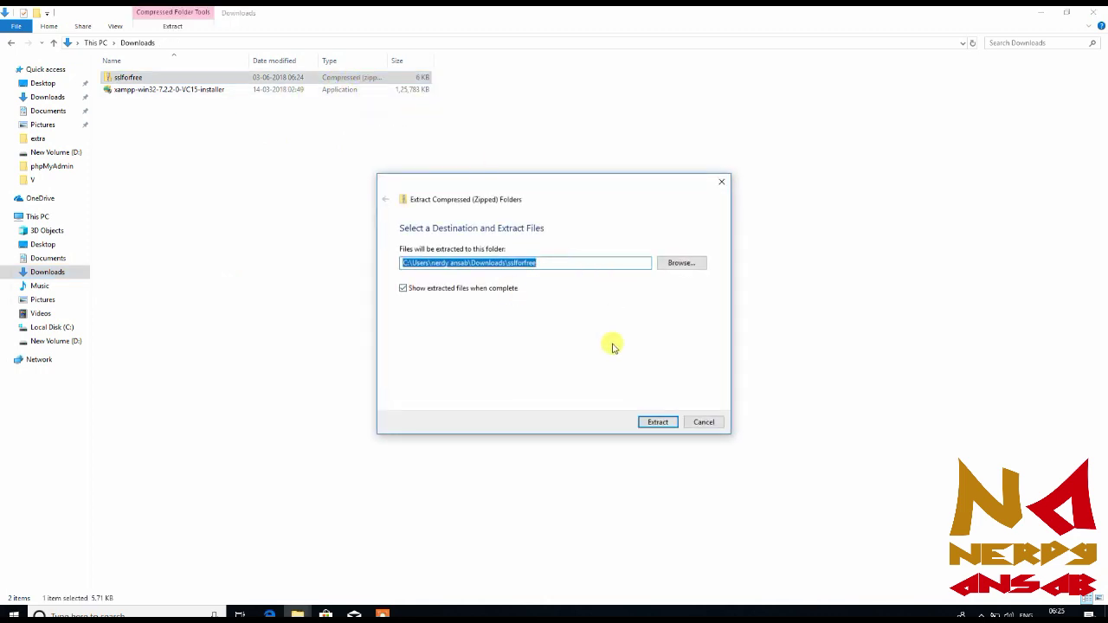
{"action": "left_click", "coordinate": [662, 423]}
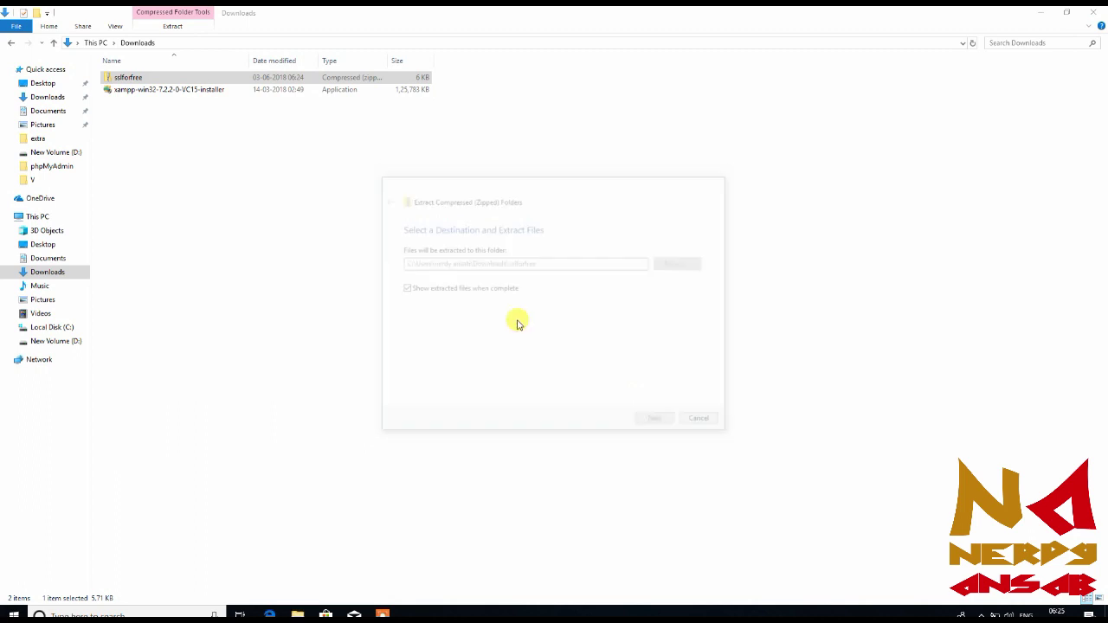
{"action": "left_click", "coordinate": [1100, 11]}
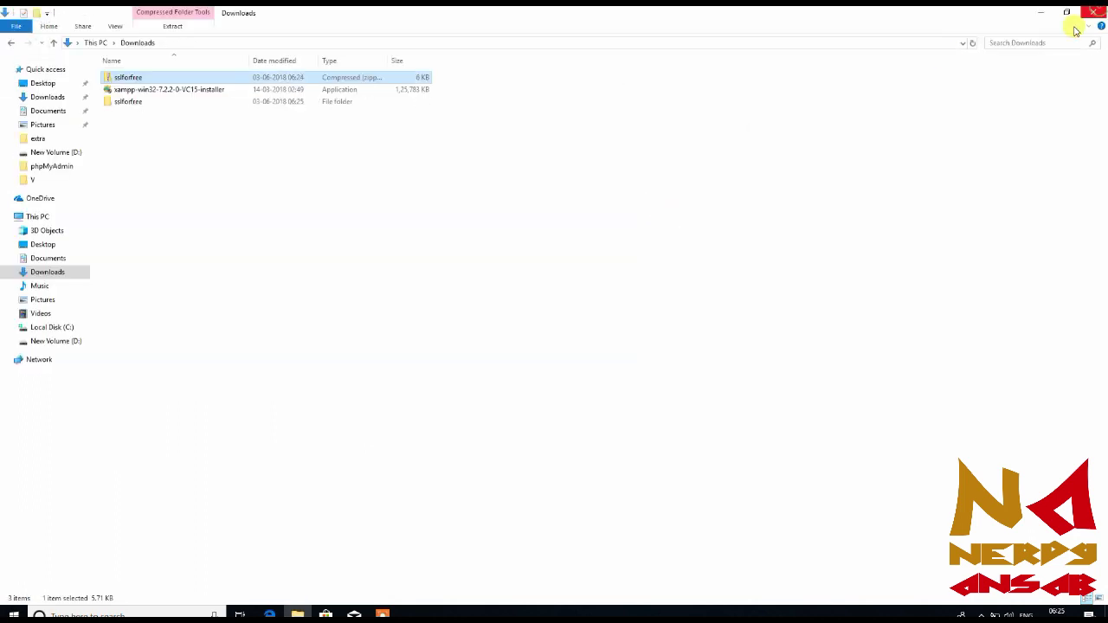
- Open the extracted sslforfree folder in Downloads, dismissing the prompt to choose an app for the key file
{"action": "left_click", "coordinate": [330, 102]}
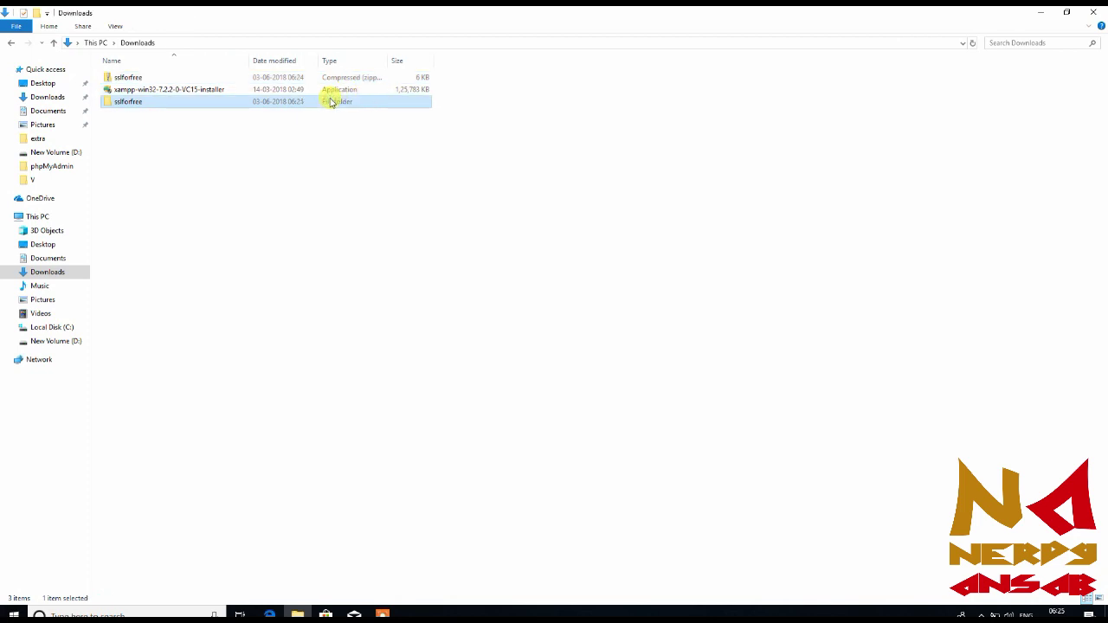
{"action": "double_click", "coordinate": [330, 102]}
{"action": "double_click", "coordinate": [330, 102]}
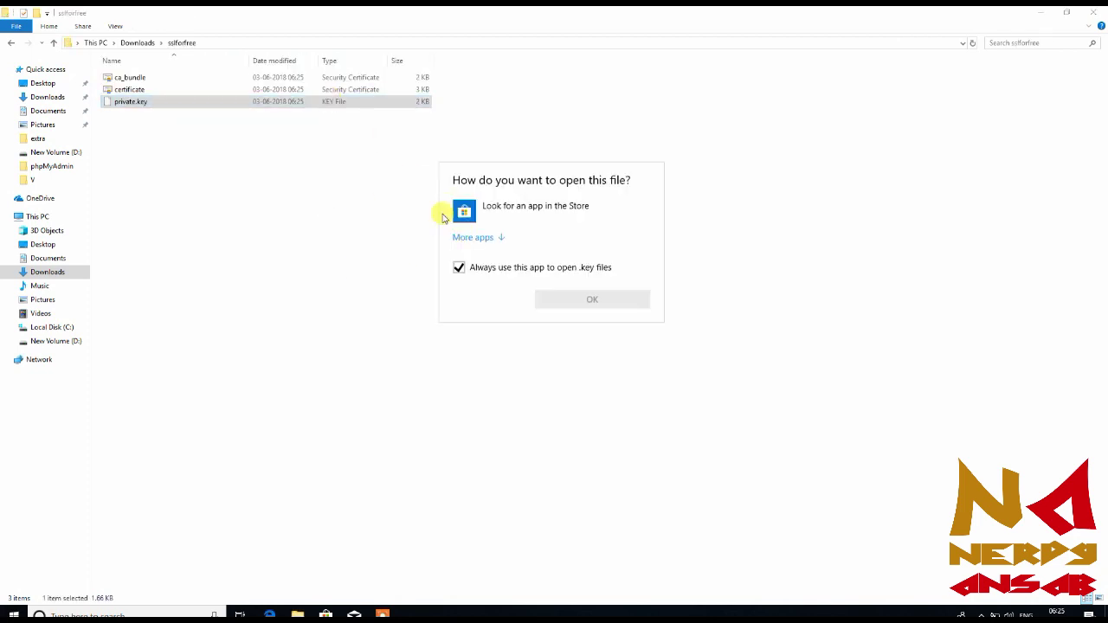
{"action": "key", "text": "Escape"}
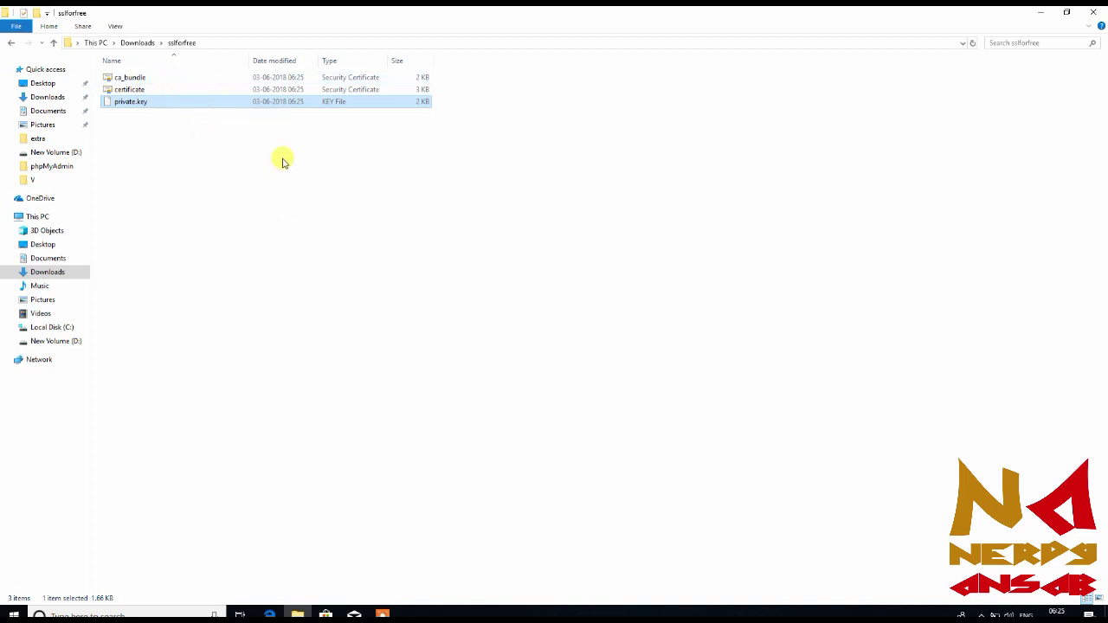
- Rename the certificate file in the sslforfree folder to server
{"action": "left_click", "coordinate": [303, 88]}
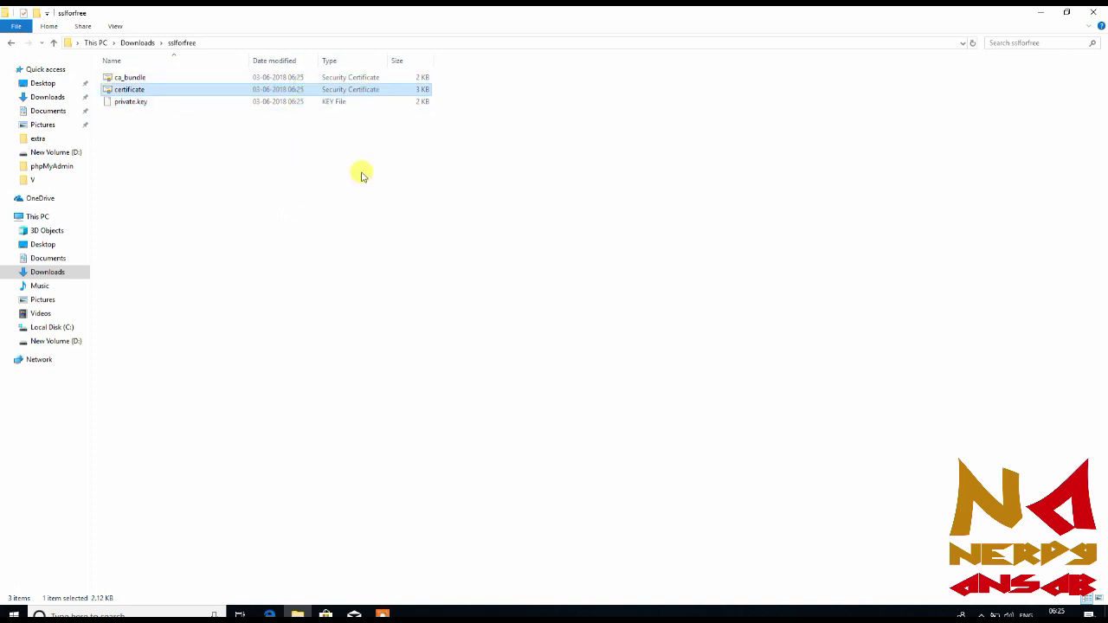
{"action": "key", "text": "F2"}
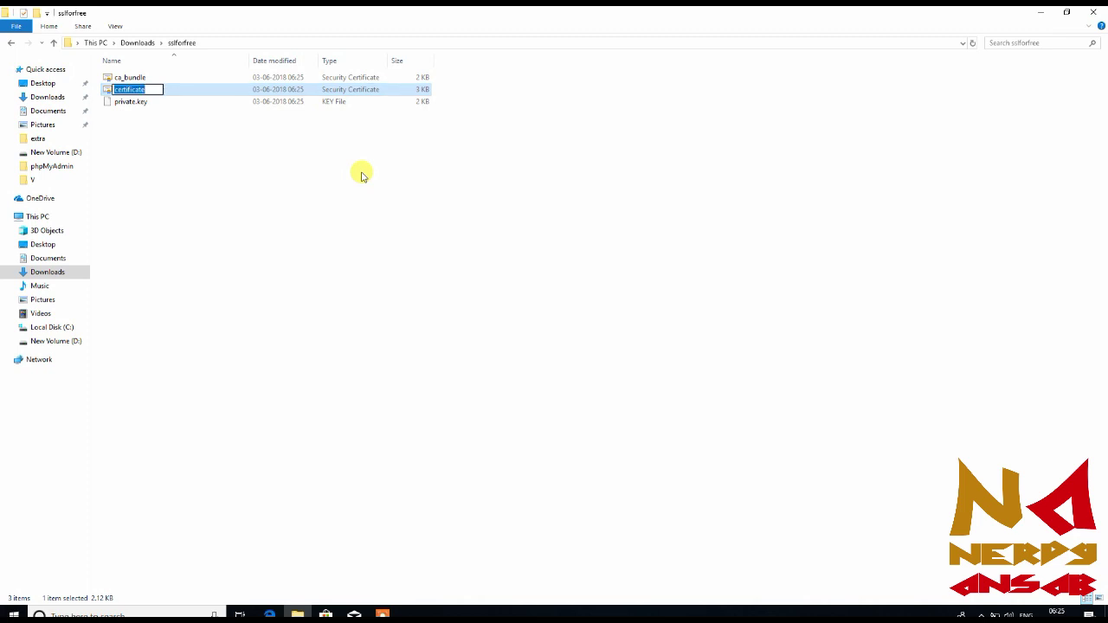
{"action": "type", "text": "server"}
{"action": "key", "text": "Return"}
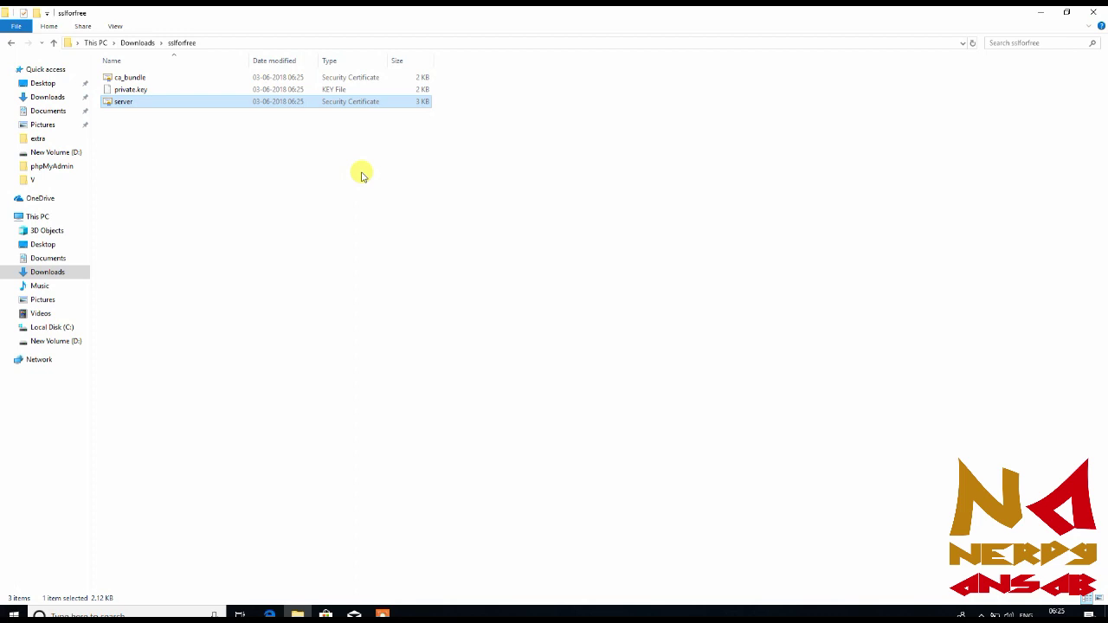
- Rename the private.key file in the sslforfree folder to server.key
{"action": "key", "text": "Up"}
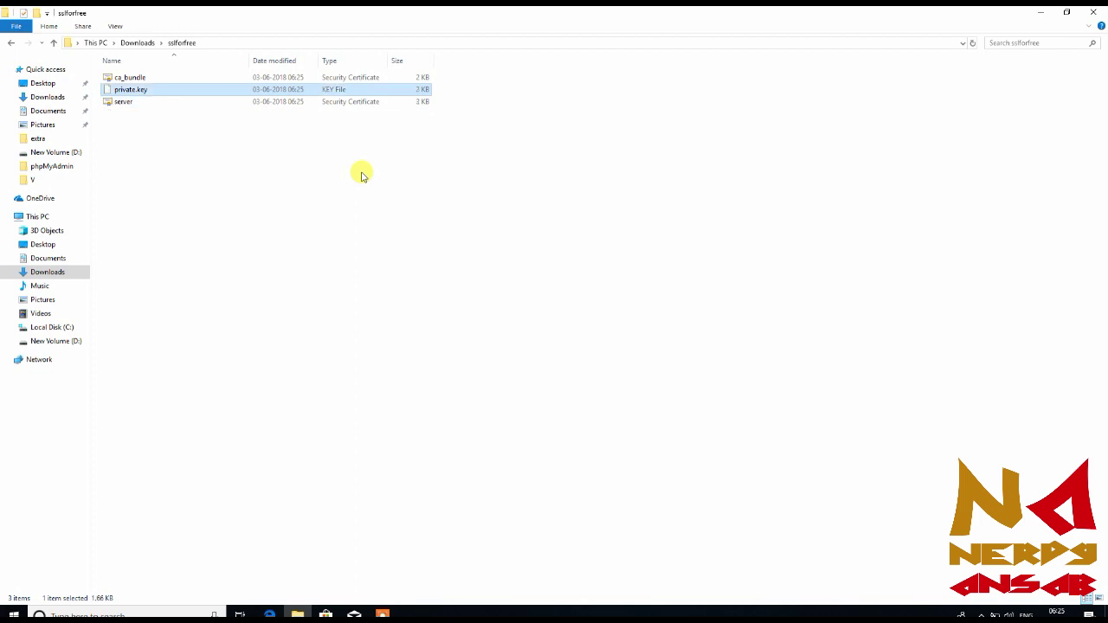
{"action": "key", "text": "F2"}
{"action": "type", "text": "server"}
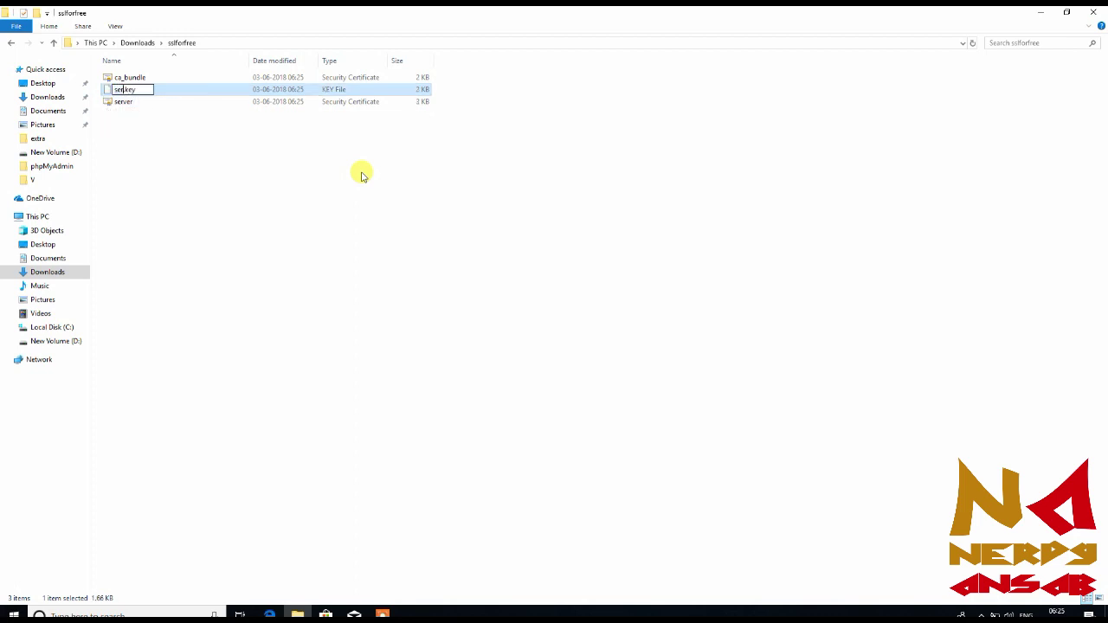
{"action": "key", "text": "Return"}
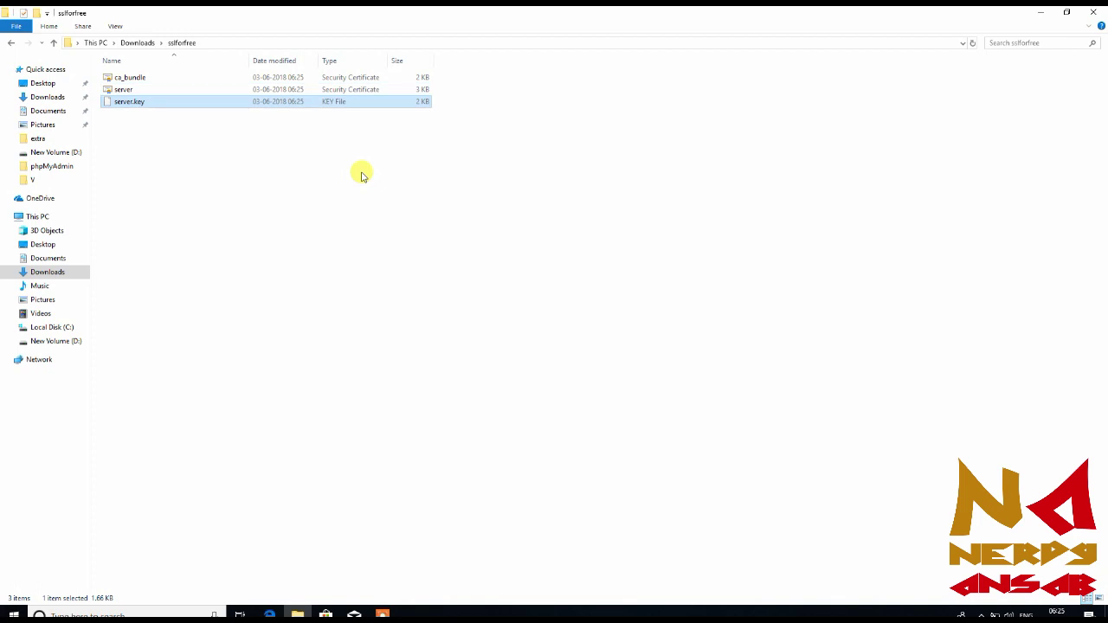
- Copy the three files from the sslforfree folder into C:\xampp\apache\conf
{"action": "left_click", "coordinate": [362, 176]}
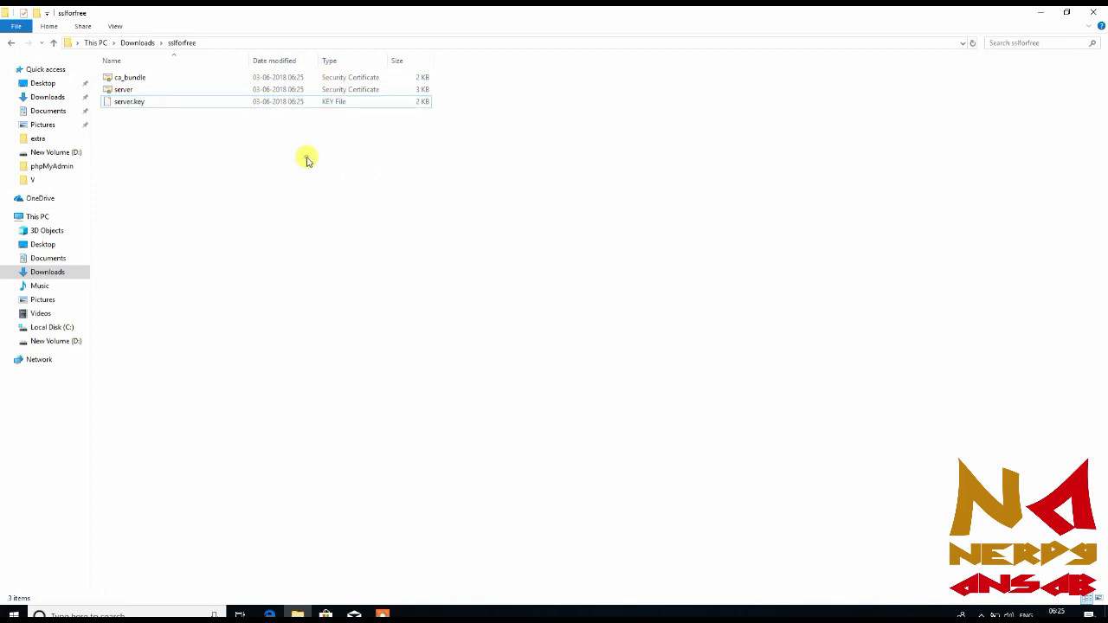
{"action": "key", "text": "ctrl+a"}
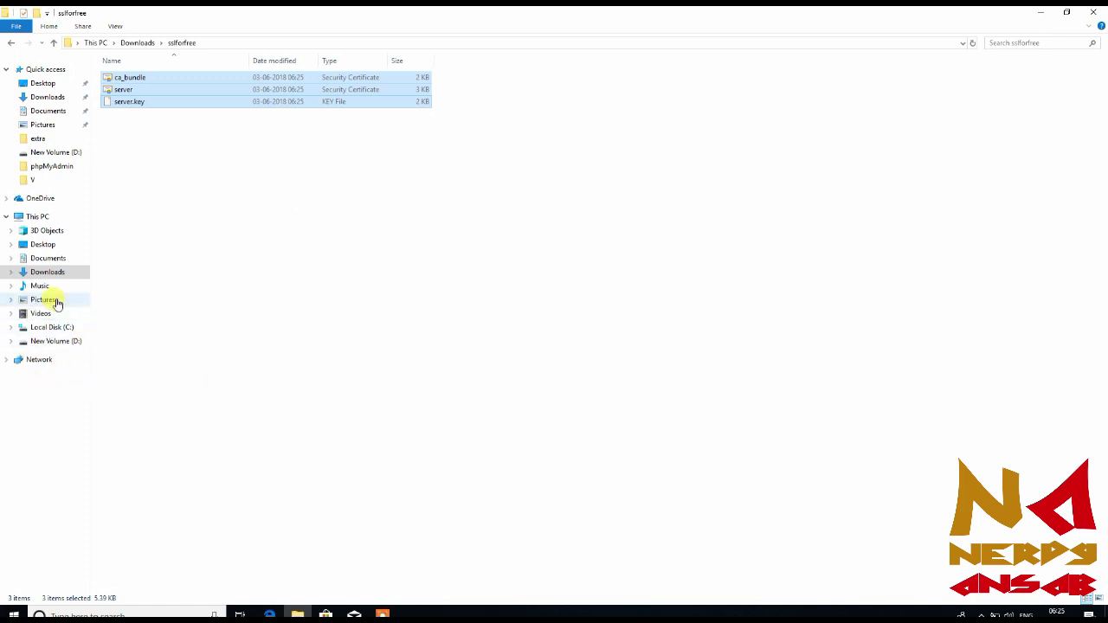
{"action": "left_click", "coordinate": [69, 327]}
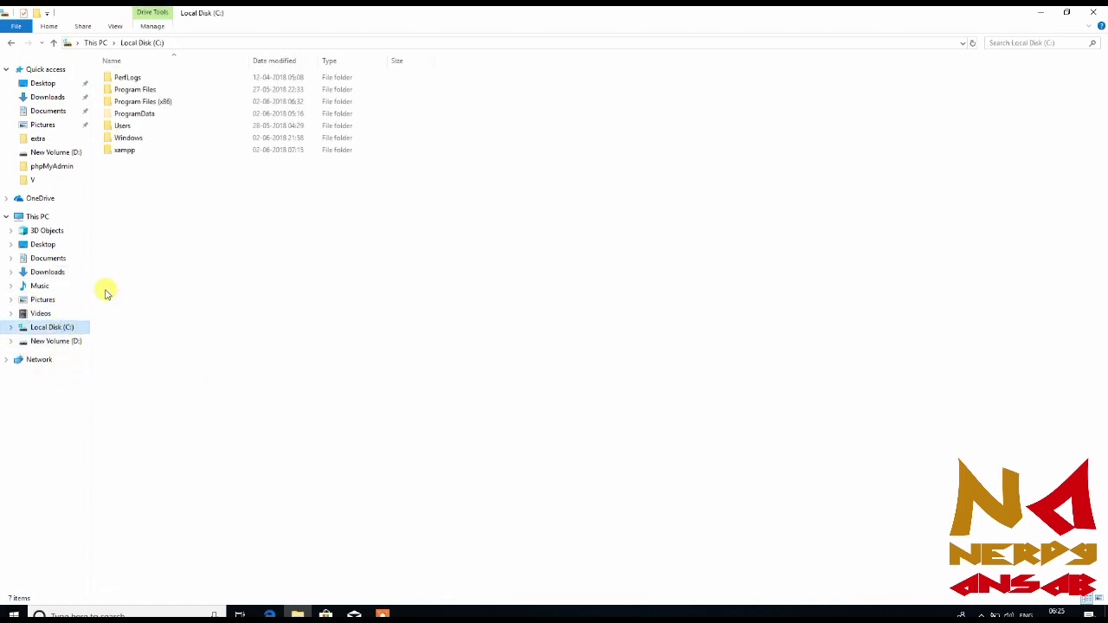
{"action": "double_click", "coordinate": [303, 150]}
{"action": "double_click", "coordinate": [225, 92]}
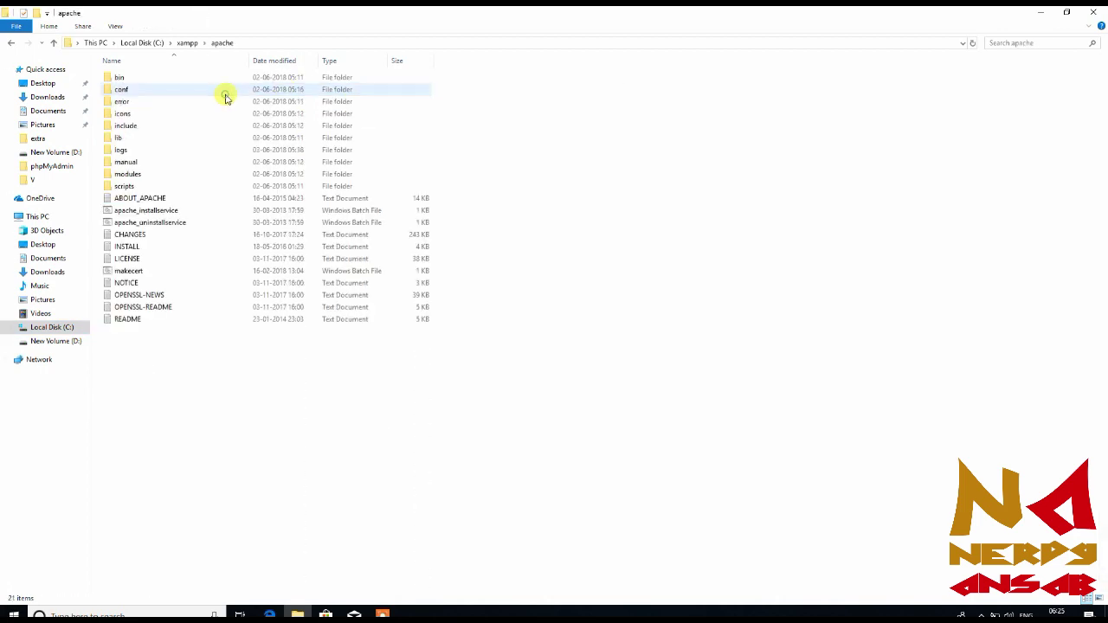
{"action": "double_click", "coordinate": [248, 88]}
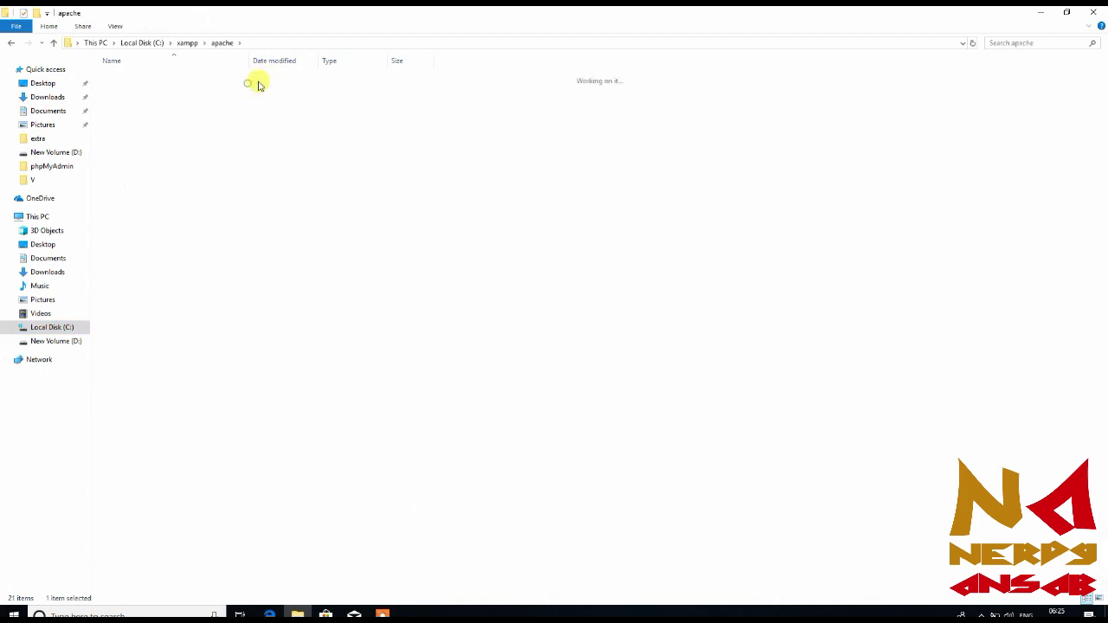
{"action": "key", "text": "ctrl+v"}
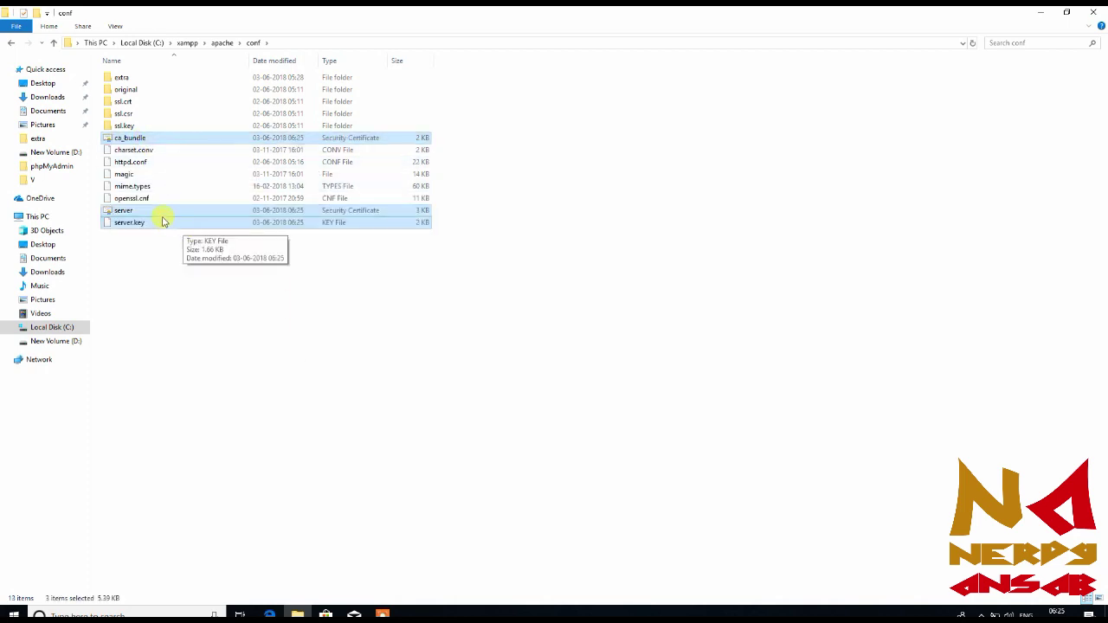
{"action": "left_click", "coordinate": [176, 303]}
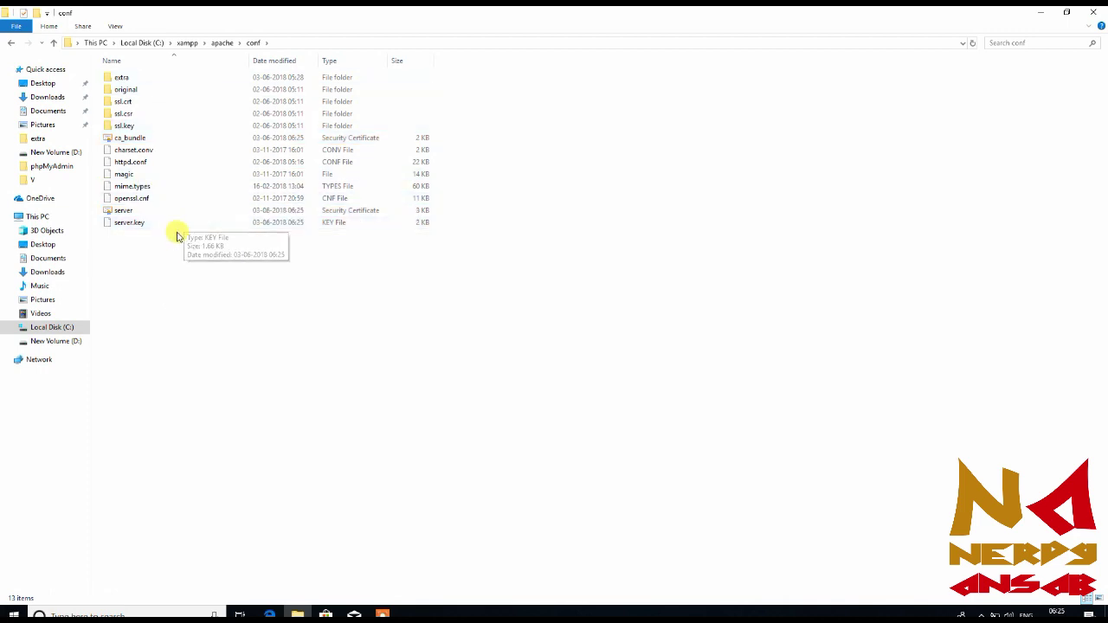
- Open nerdyansabtk.conf from the conf folder's extra\web subfolder in Notepad++
{"action": "double_click", "coordinate": [274, 80]}
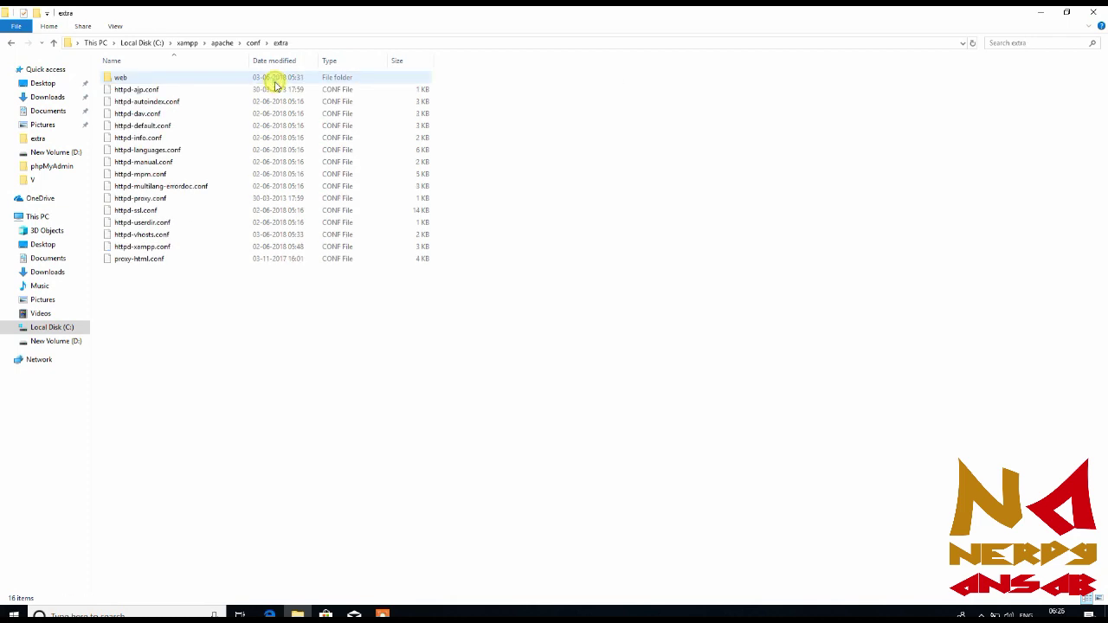
{"action": "double_click", "coordinate": [274, 83]}
{"action": "right_click", "coordinate": [275, 80]}
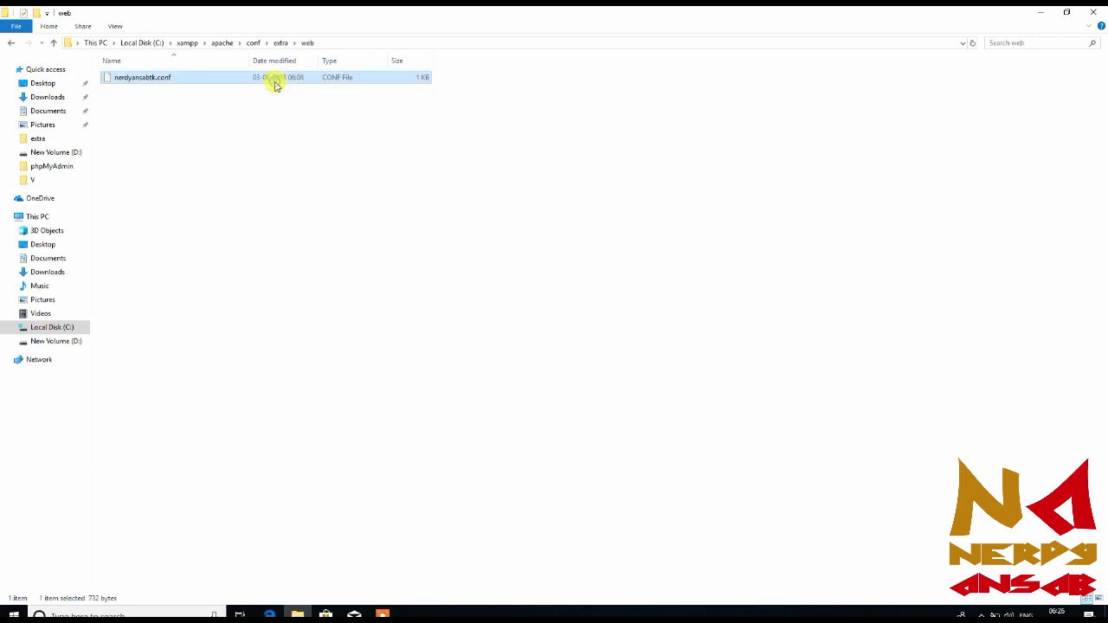
{"action": "left_click", "coordinate": [359, 103]}
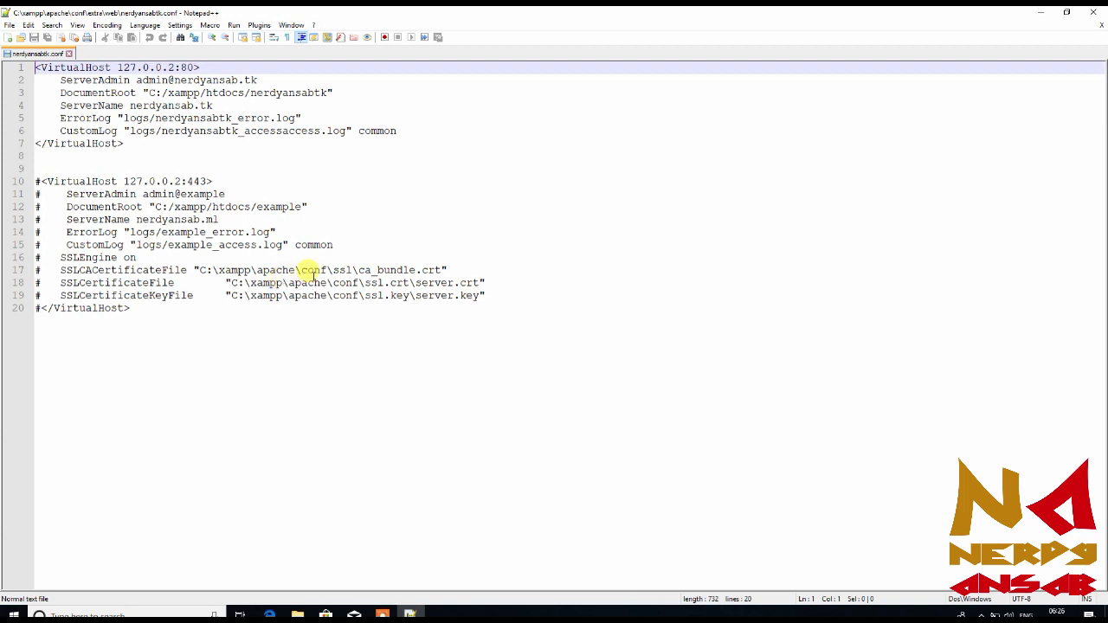
- Return to Apache's conf folder and copy the ca_bundle certificate
{"action": "left_click", "coordinate": [1040, 12]}
{"action": "key", "text": "alt+Up"}
{"action": "key", "text": "alt+Up"}
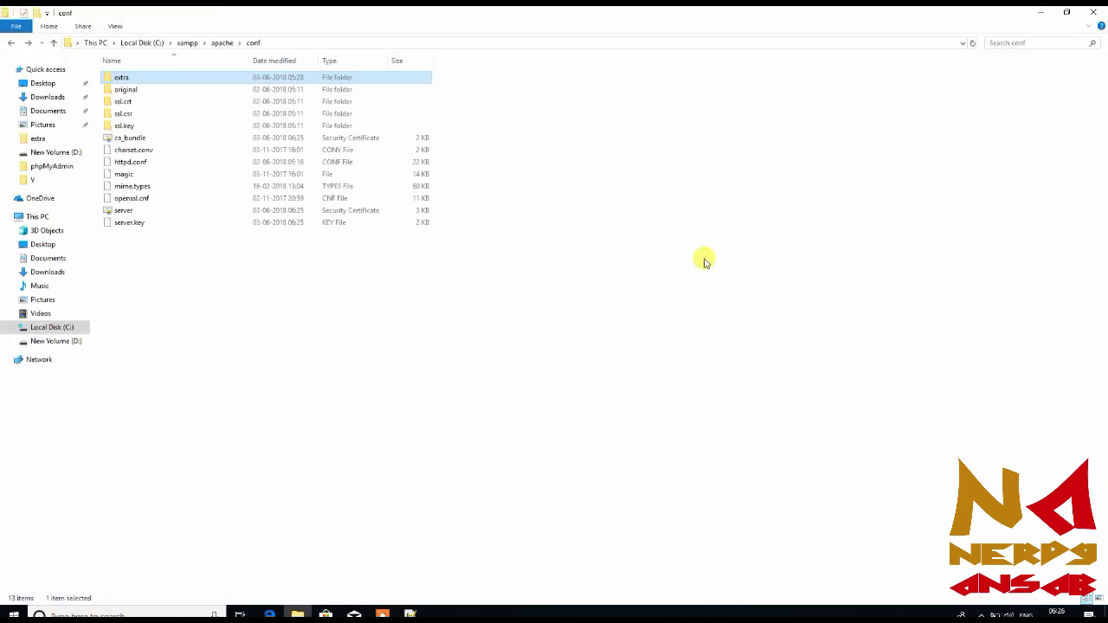
{"action": "right_click", "coordinate": [376, 143]}
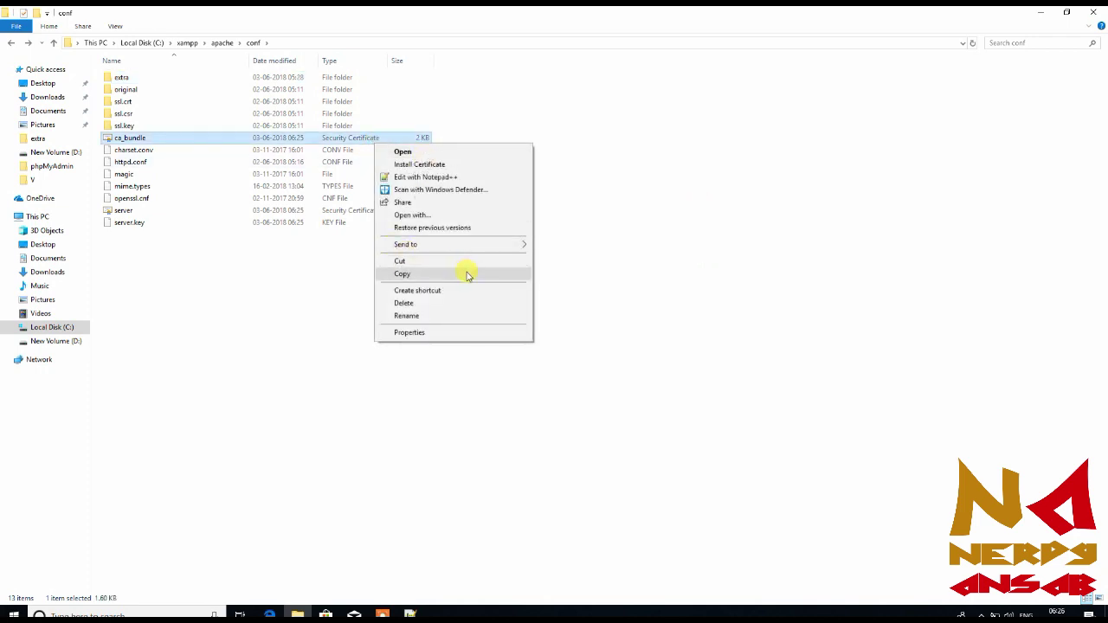
{"action": "left_click", "coordinate": [468, 275]}
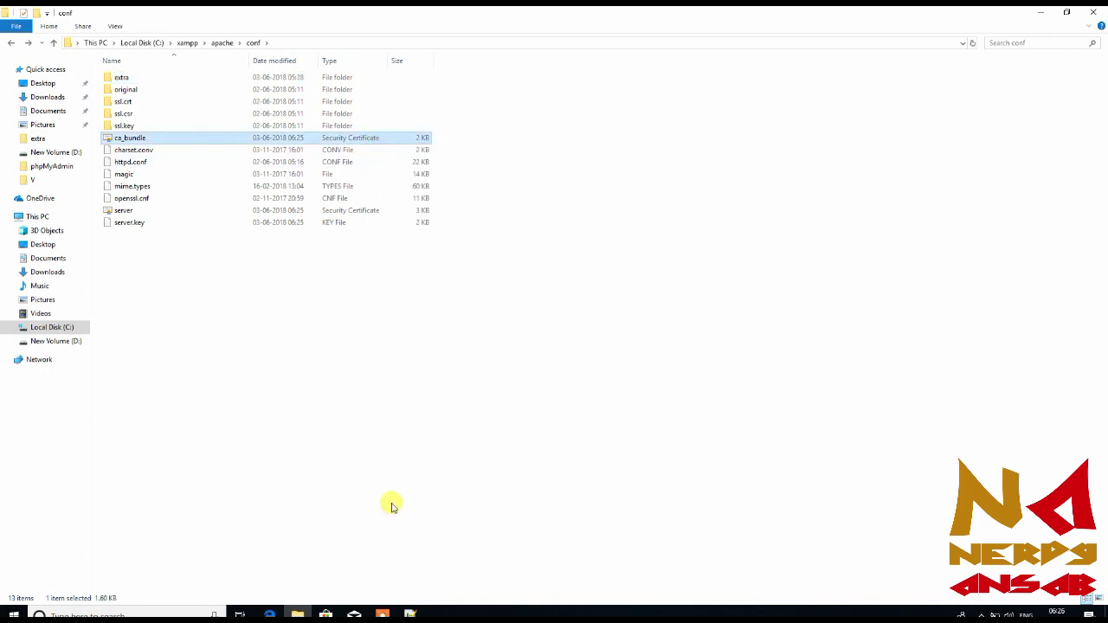
- Compare the certificate paths in nerdyansabtk.conf with the folders in conf, looking inside ssl.crt
{"action": "left_click", "coordinate": [410, 614]}
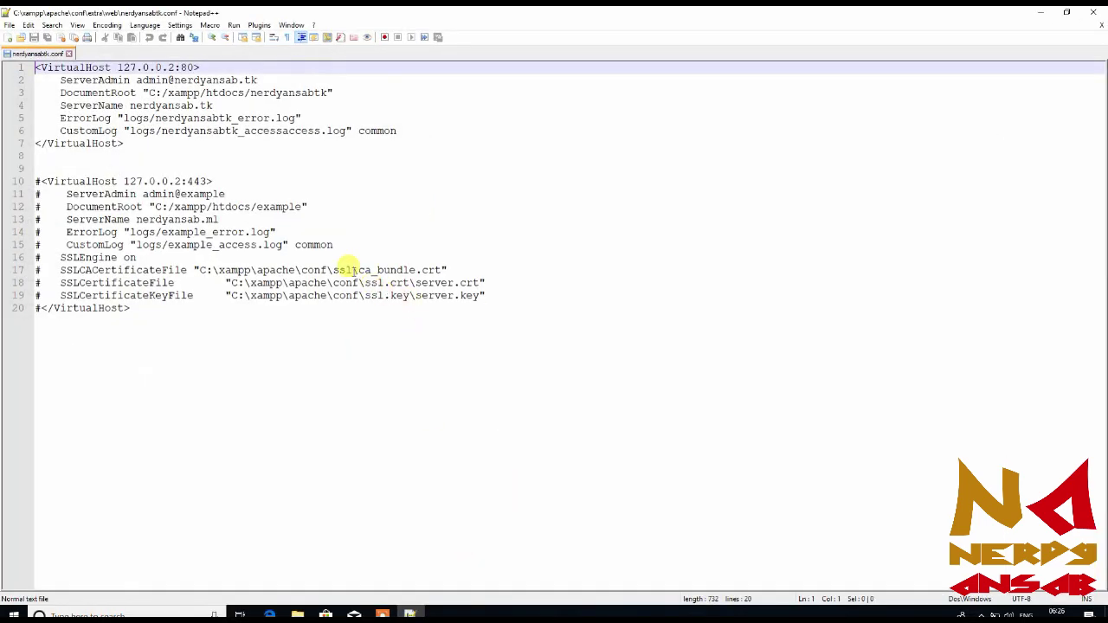
{"action": "left_click", "coordinate": [1039, 12]}
{"action": "left_click", "coordinate": [475, 95]}
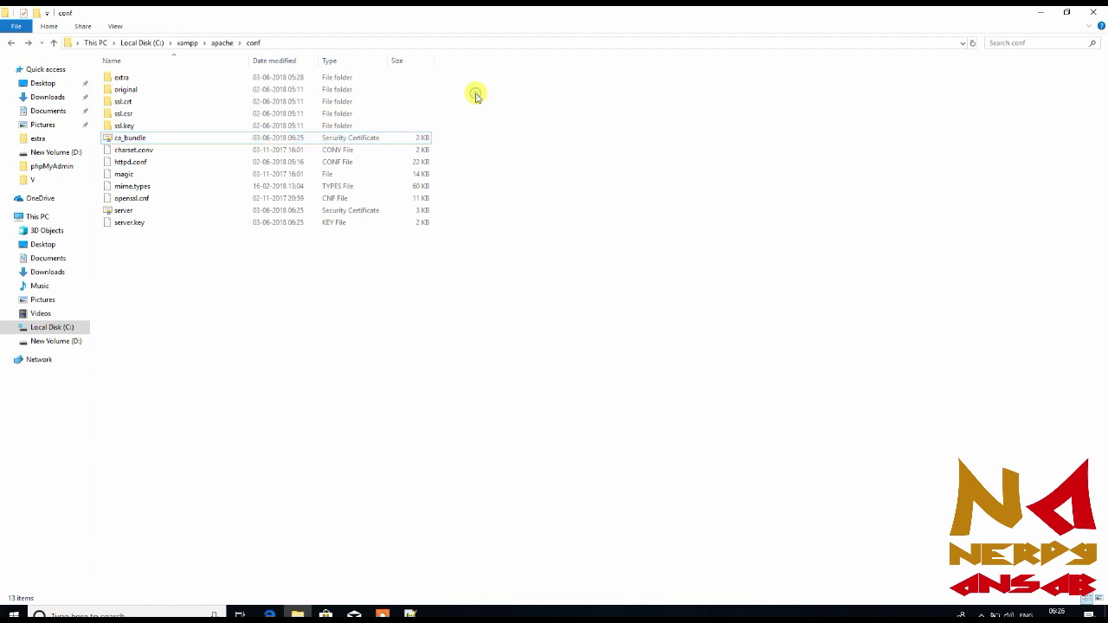
{"action": "double_click", "coordinate": [235, 102]}
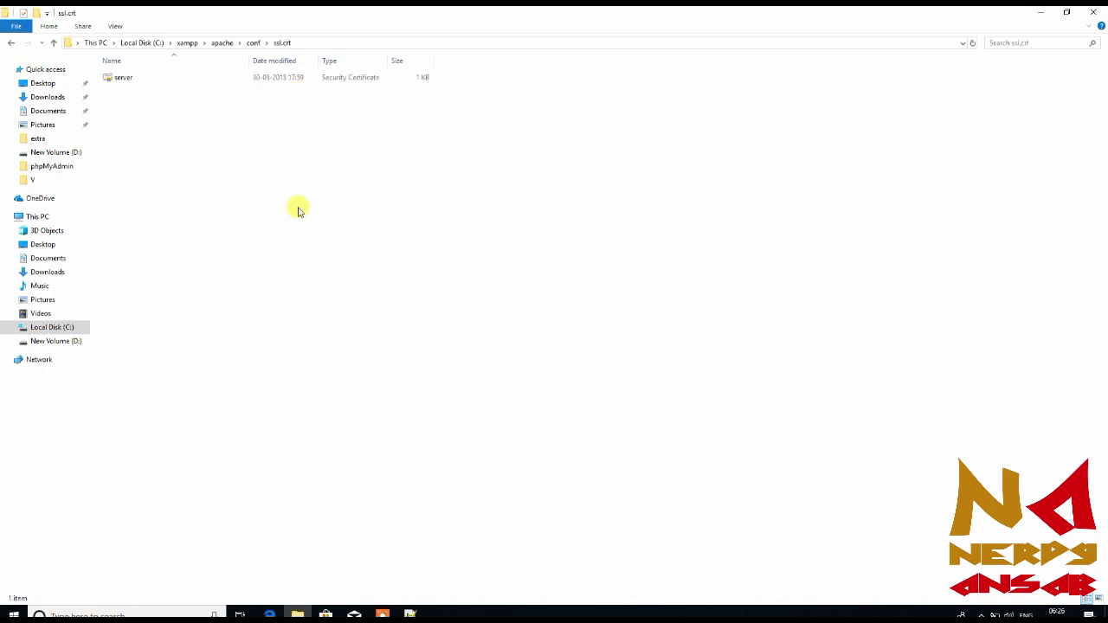
{"action": "key", "text": "alt+Left"}
{"action": "left_click", "coordinate": [366, 267]}
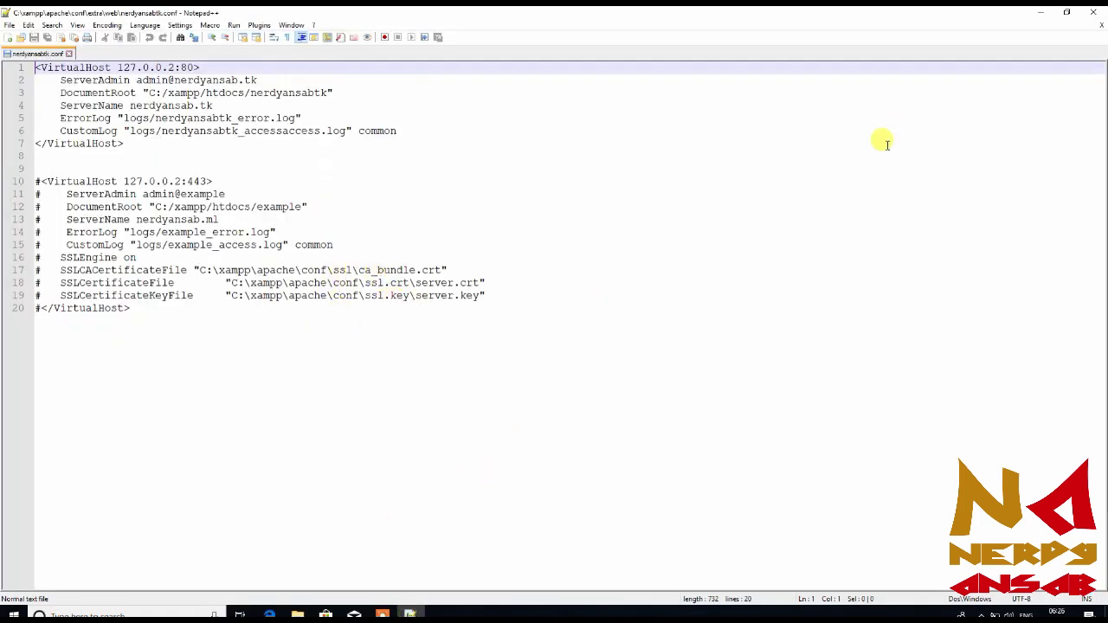
{"action": "left_click", "coordinate": [1040, 12]}
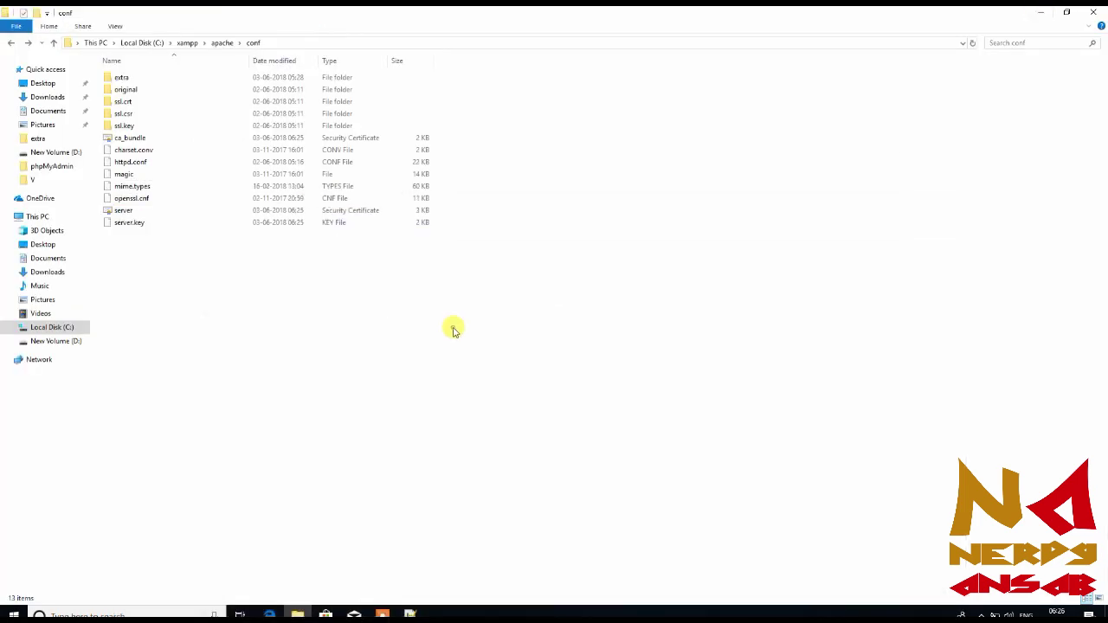
- Create a folder named ssl in conf, paste the ca_bundle certificate into it, and return to conf
{"action": "right_click", "coordinate": [453, 329]}
{"action": "mouse_move", "coordinate": [564, 467]}
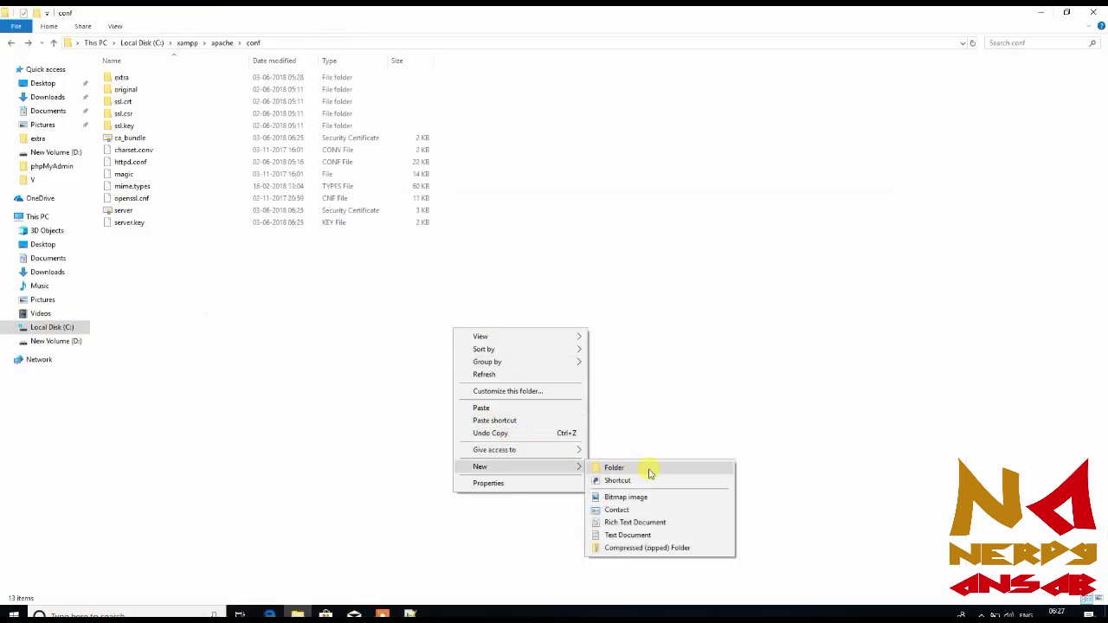
{"action": "left_click", "coordinate": [654, 472]}
{"action": "type", "text": "ssl"}
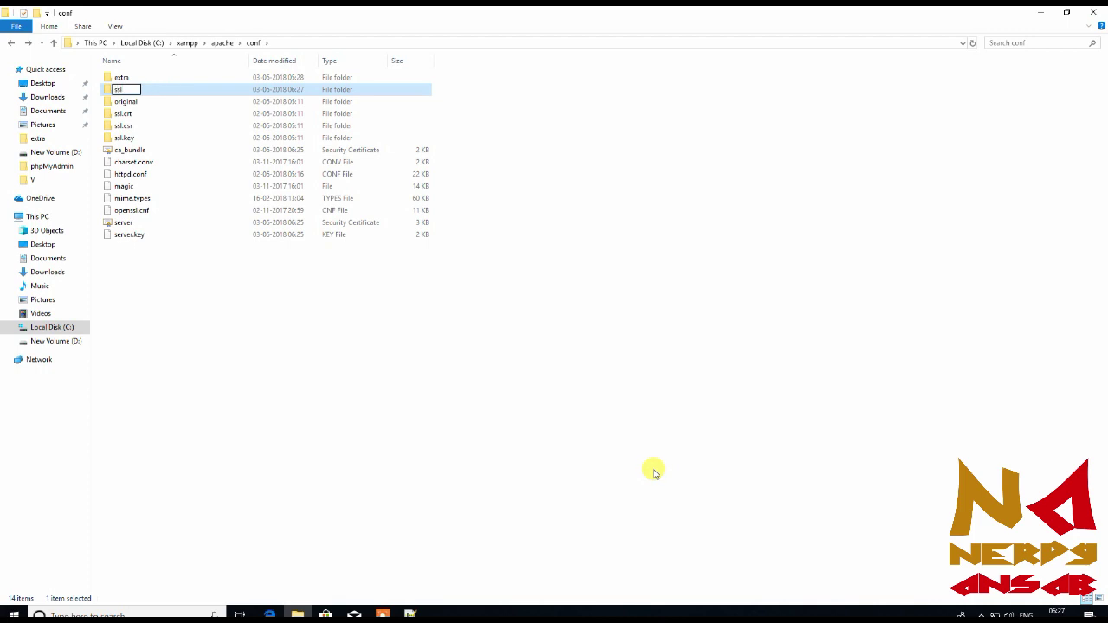
{"action": "key", "text": "Return"}
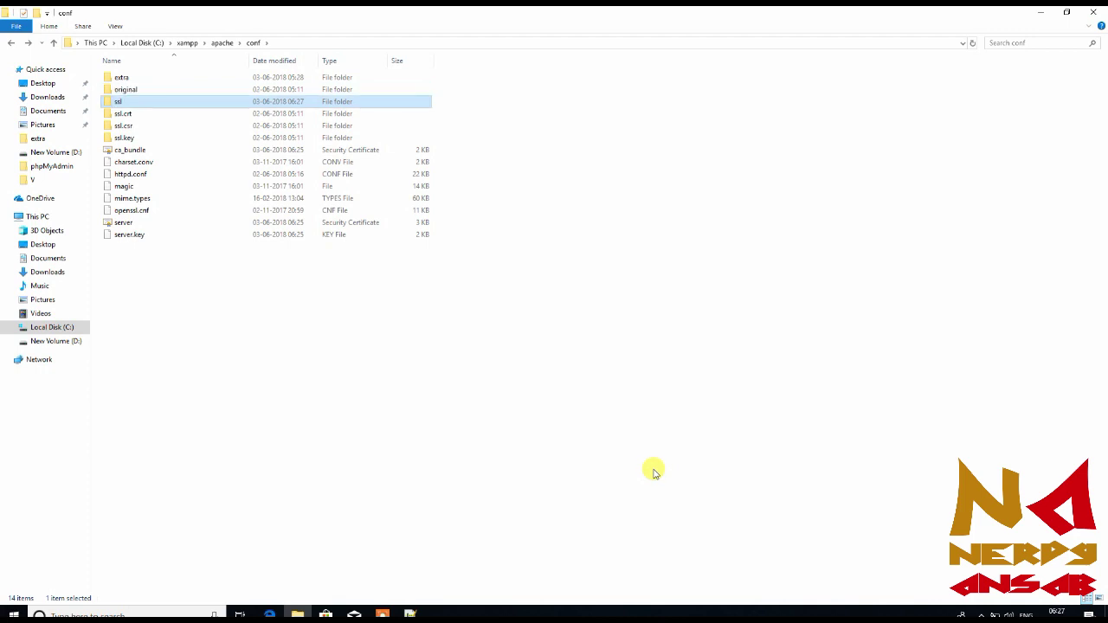
{"action": "key", "text": "Return"}
{"action": "key", "text": "ctrl+v"}
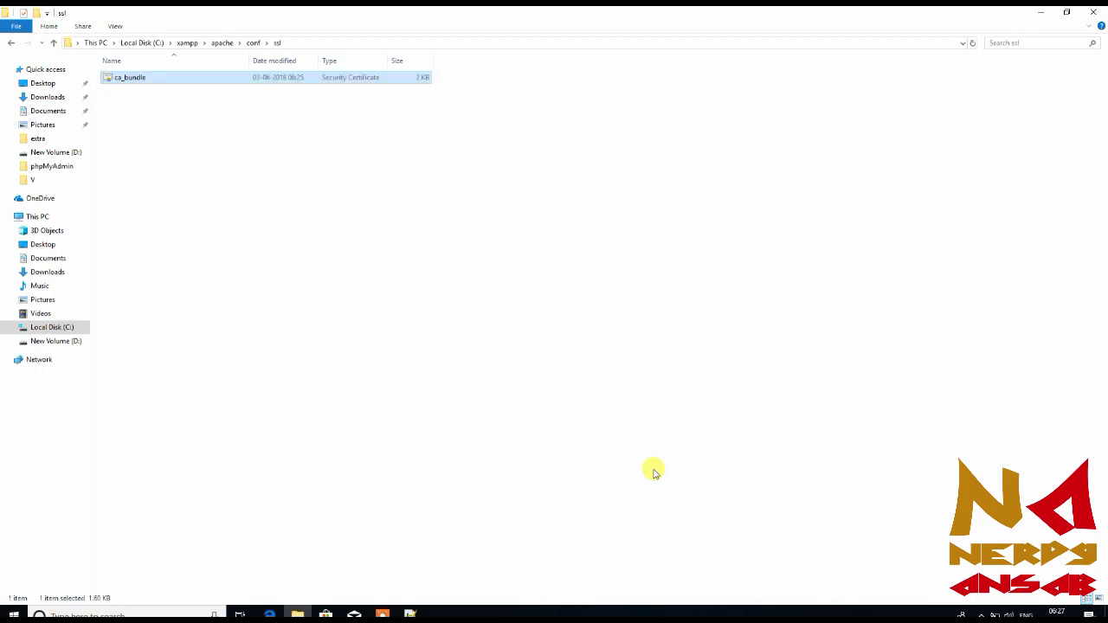
{"action": "key", "text": "BackSpace"}
{"action": "left_click", "coordinate": [654, 472]}
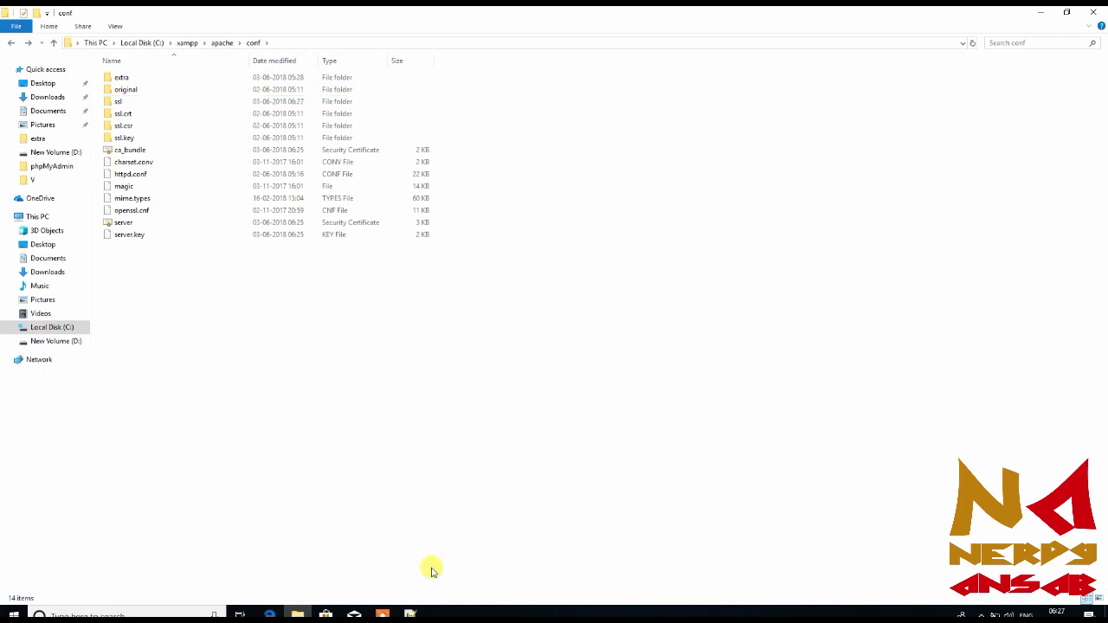
- Check the certificate path in nerdyansabtk.conf and replace the old server certificate in ssl.crt with the new one from conf
{"action": "left_click", "coordinate": [409, 615]}
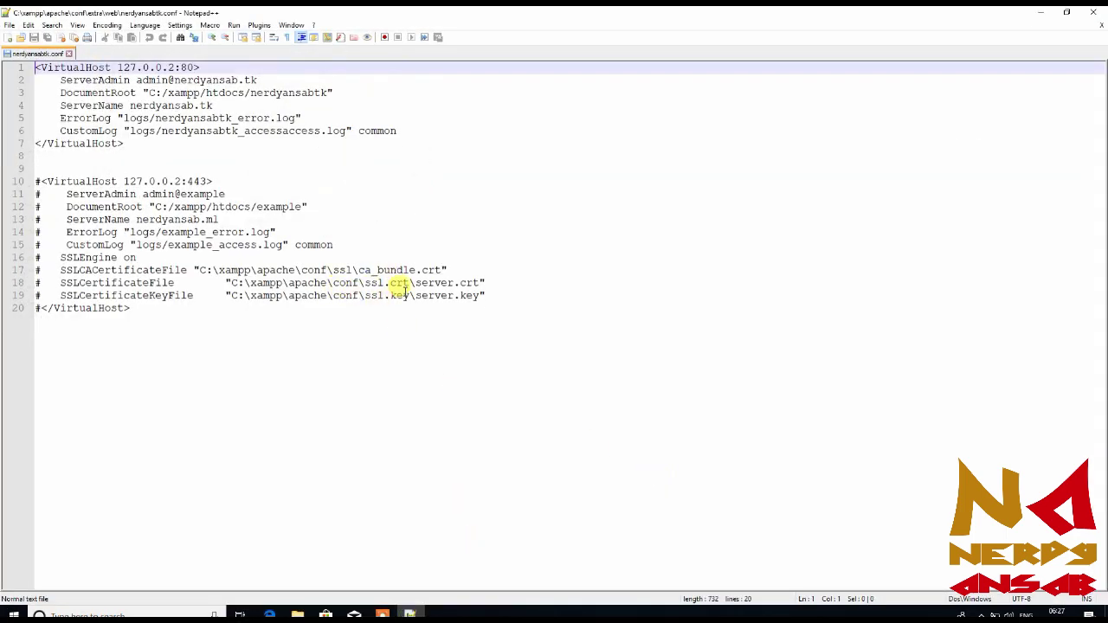
{"action": "left_click", "coordinate": [1041, 12]}
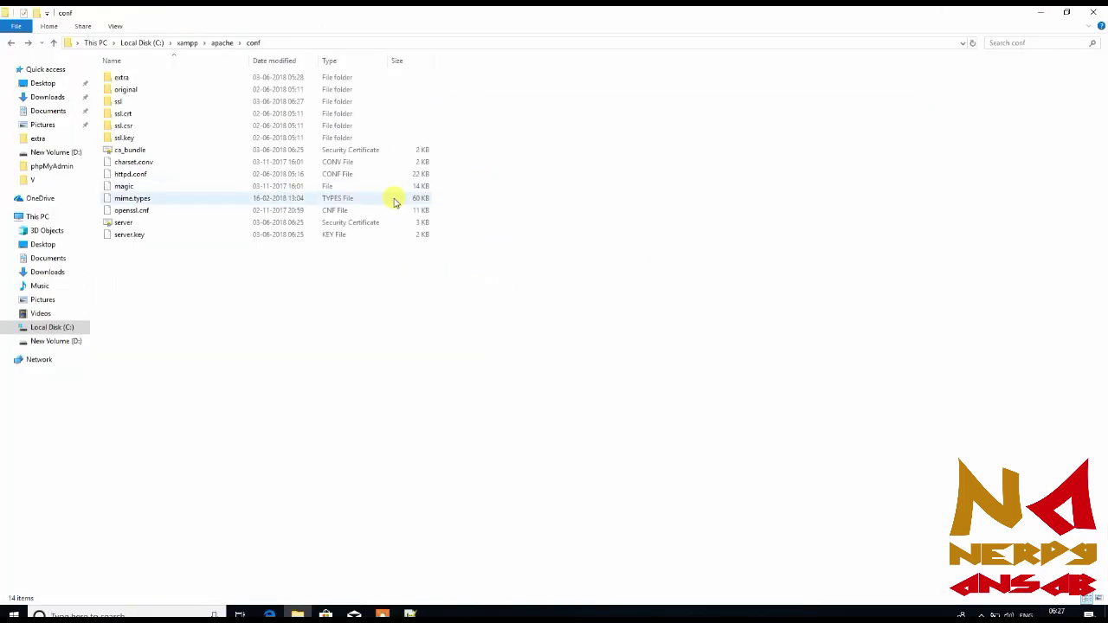
{"action": "left_click", "coordinate": [309, 223]}
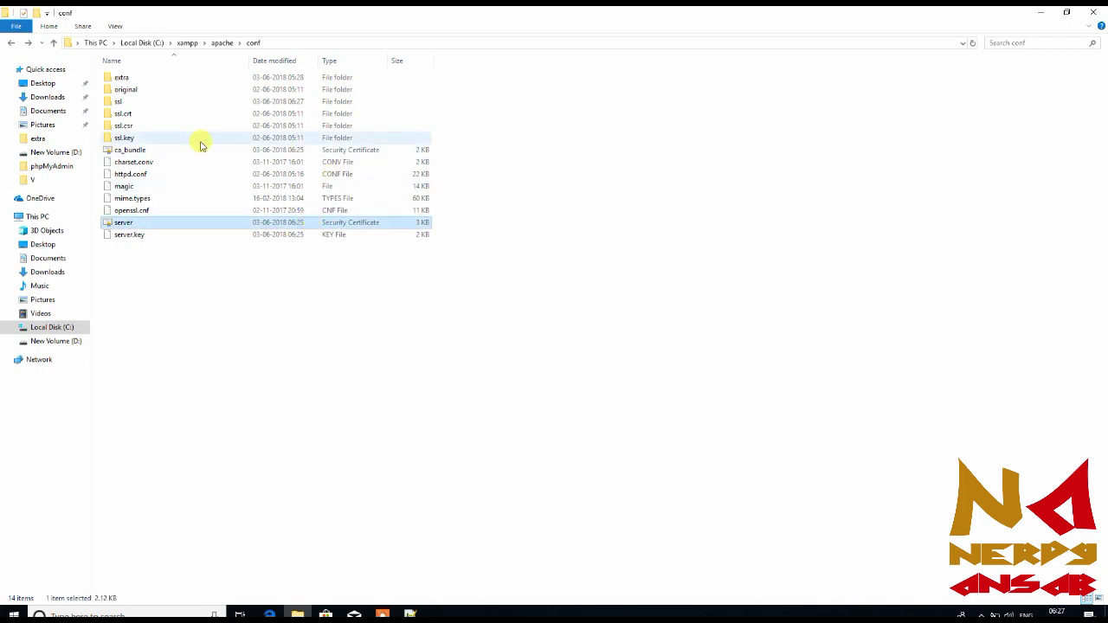
{"action": "double_click", "coordinate": [245, 114]}
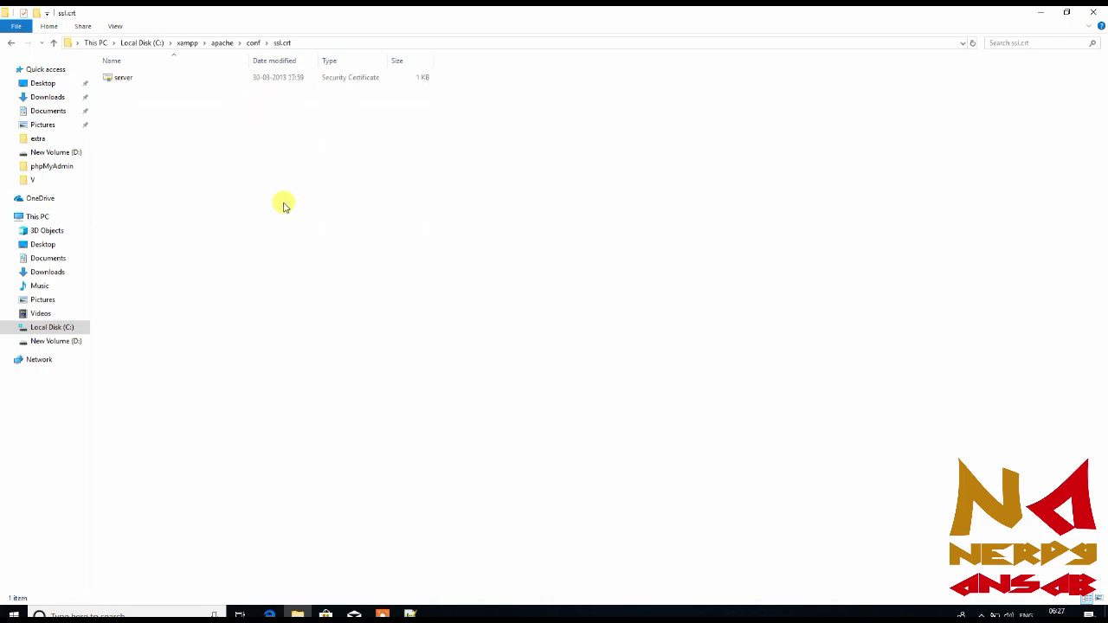
{"action": "left_click", "coordinate": [255, 77]}
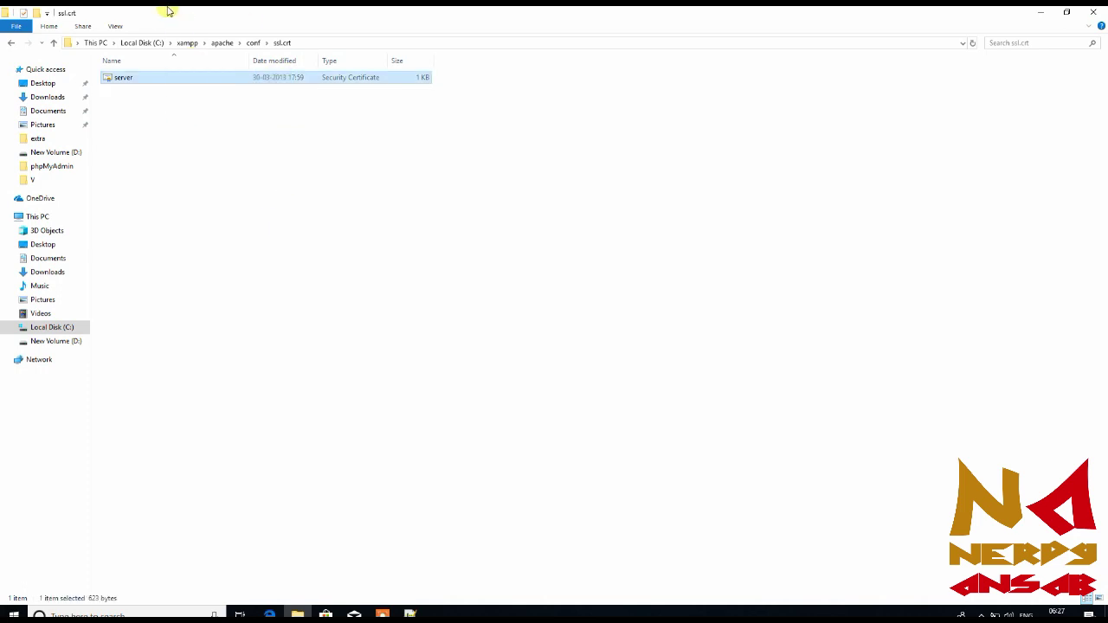
{"action": "key", "text": "Delete"}
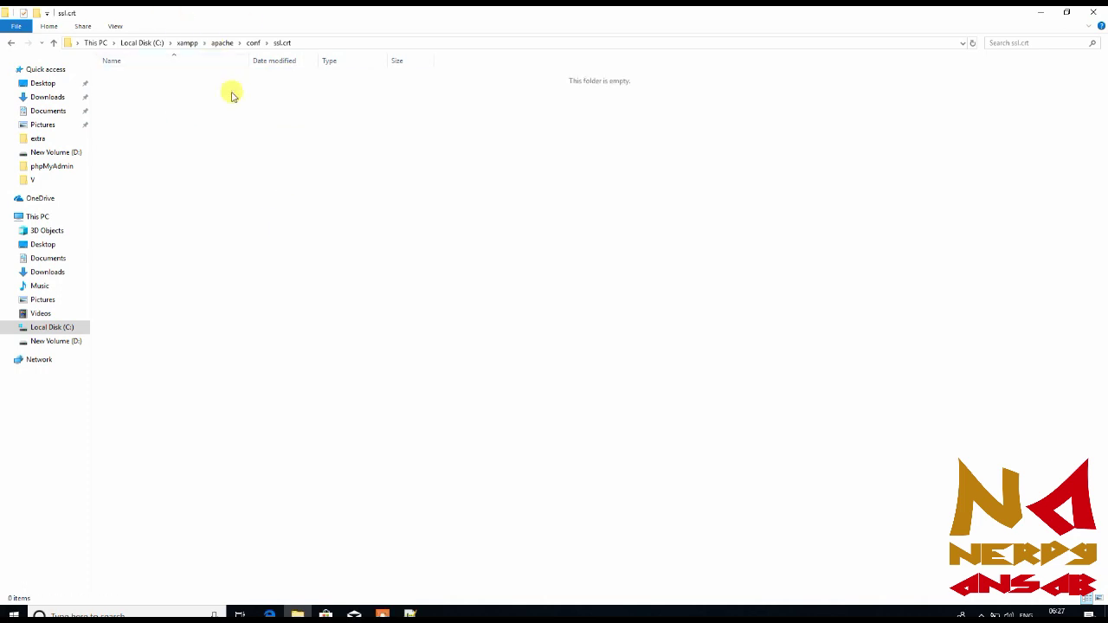
{"action": "key", "text": "ctrl+v"}
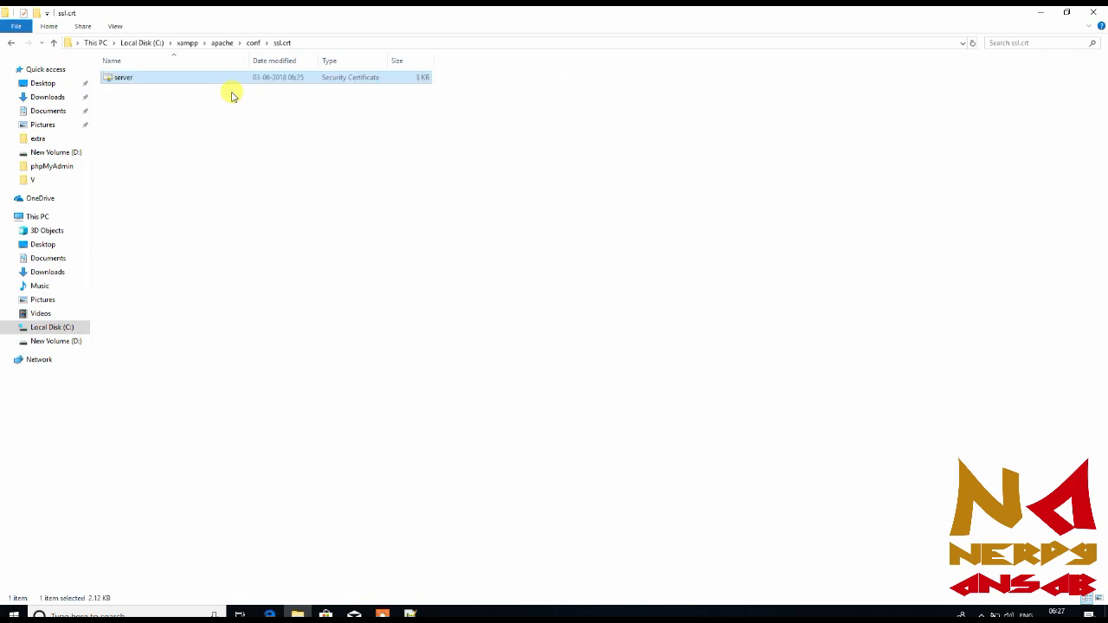
{"action": "left_click", "coordinate": [299, 164]}
{"action": "key", "text": "alt+Up"}
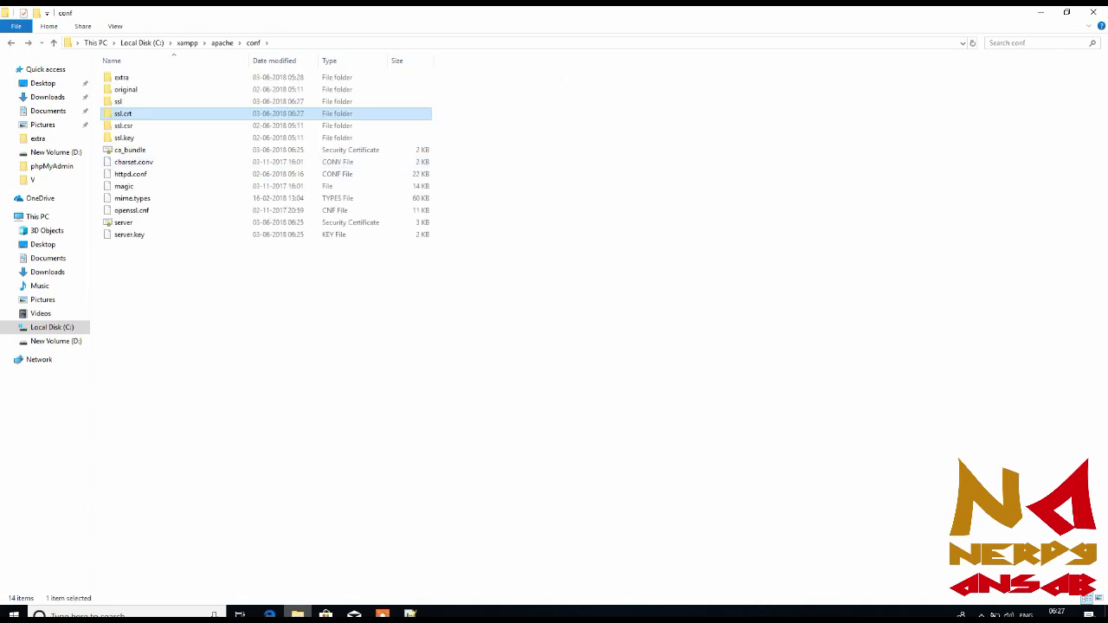
- Check the key path in nerdyansabtk.conf and replace the old server.key in ssl.key with the new one from conf
{"action": "left_click", "coordinate": [297, 615]}
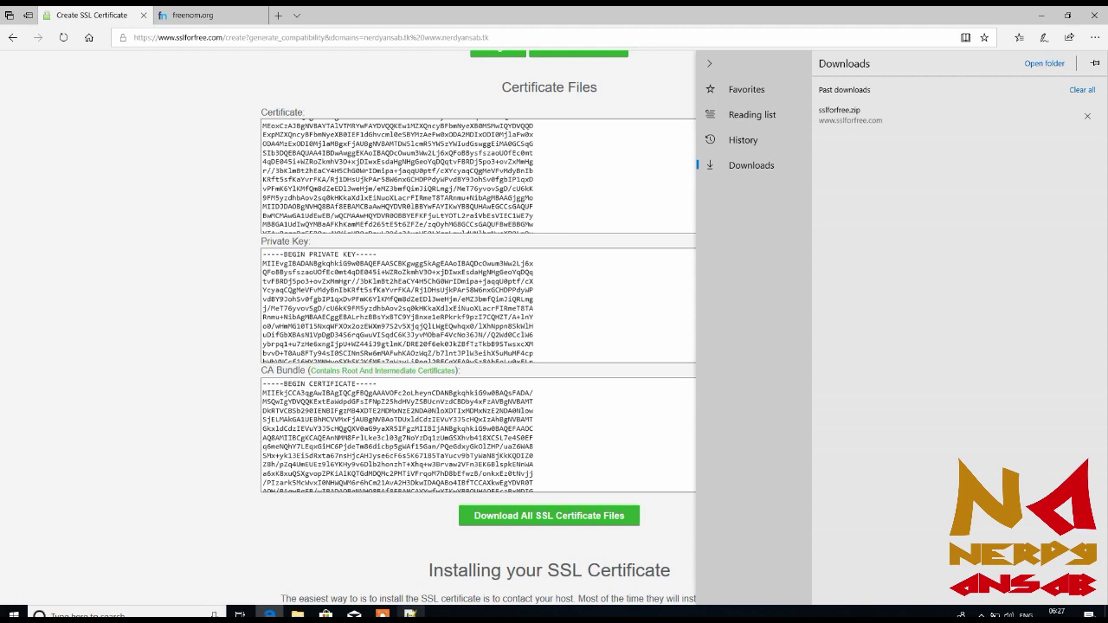
{"action": "left_click", "coordinate": [410, 614]}
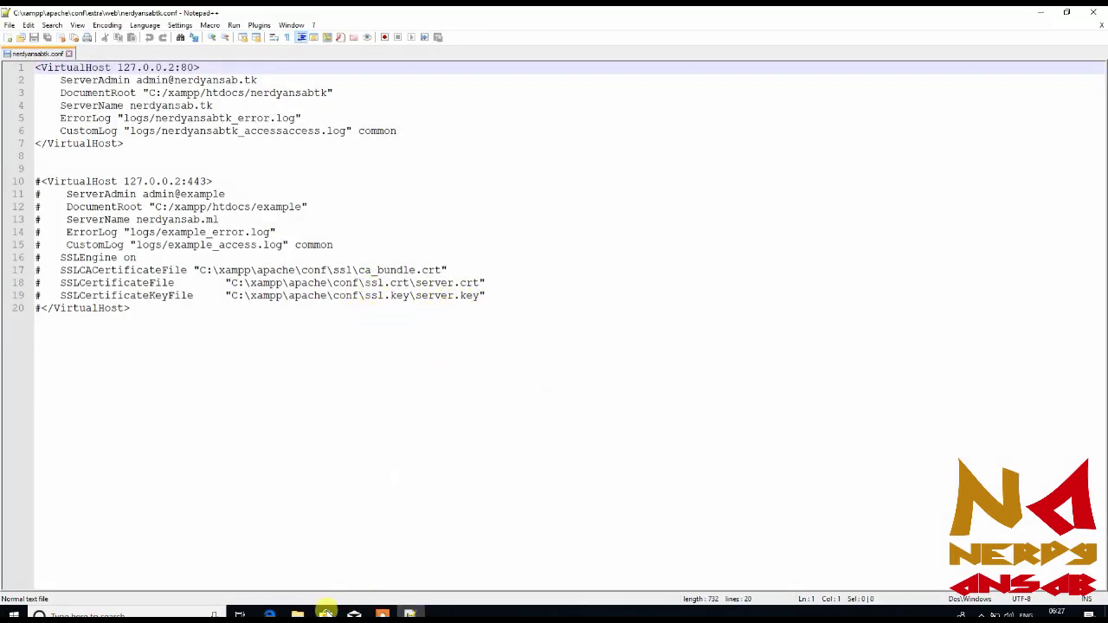
{"action": "left_click", "coordinate": [297, 614]}
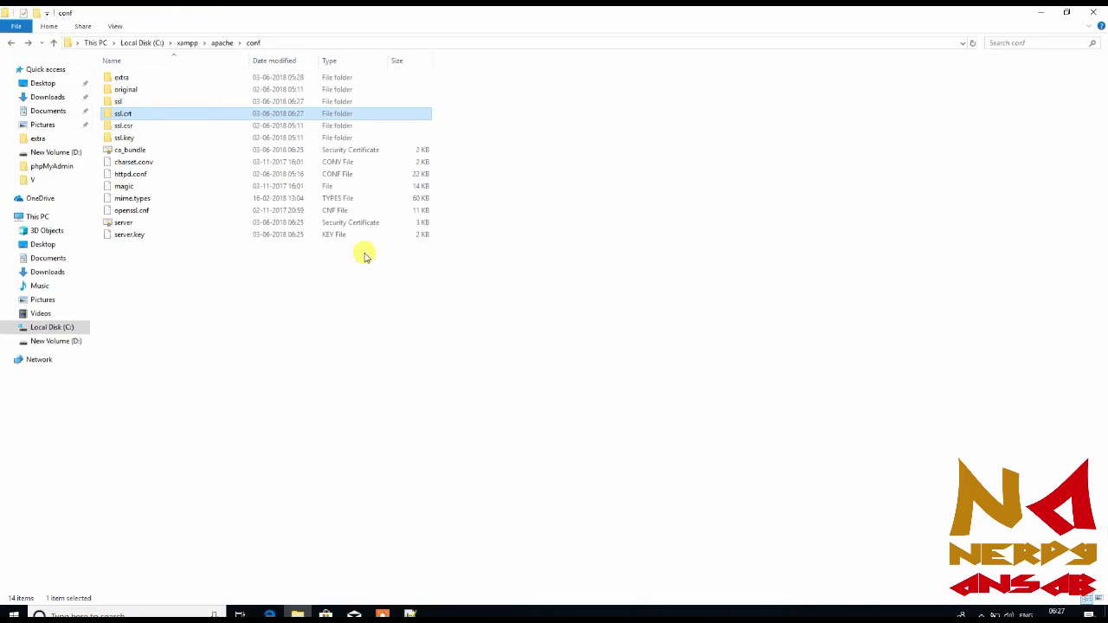
{"action": "left_click", "coordinate": [238, 240]}
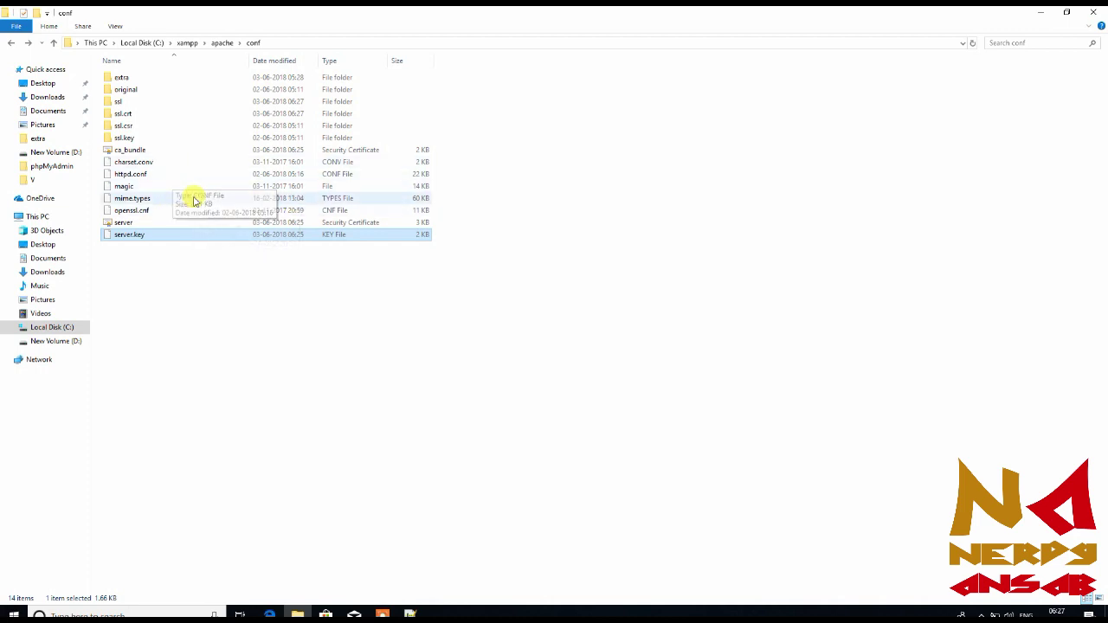
{"action": "double_click", "coordinate": [192, 139]}
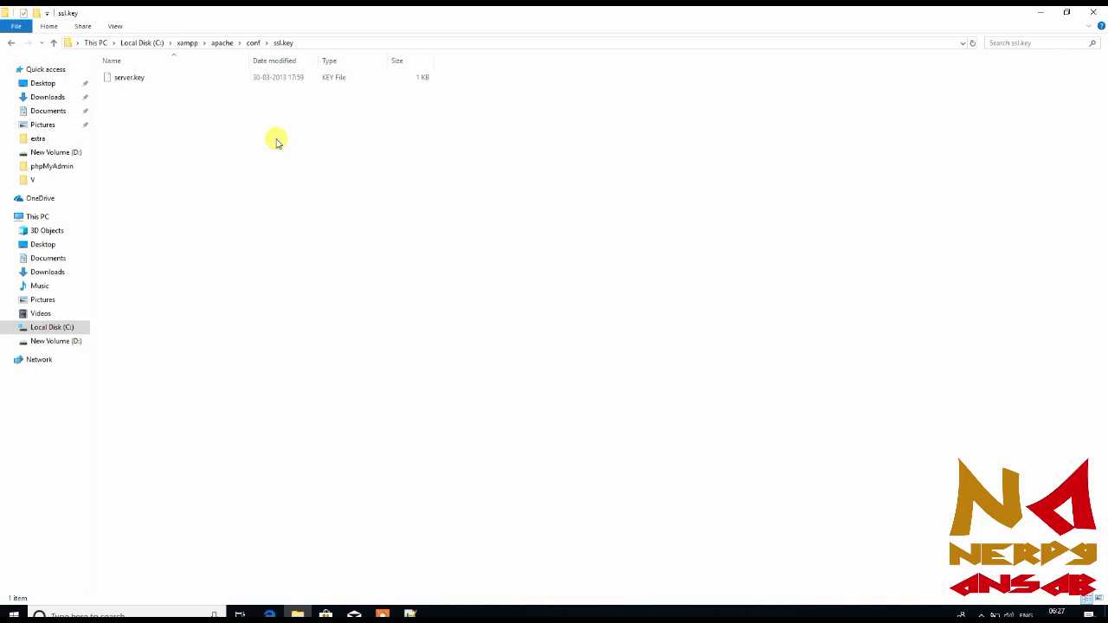
{"action": "key", "text": "ctrl+a"}
{"action": "key", "text": "Delete"}
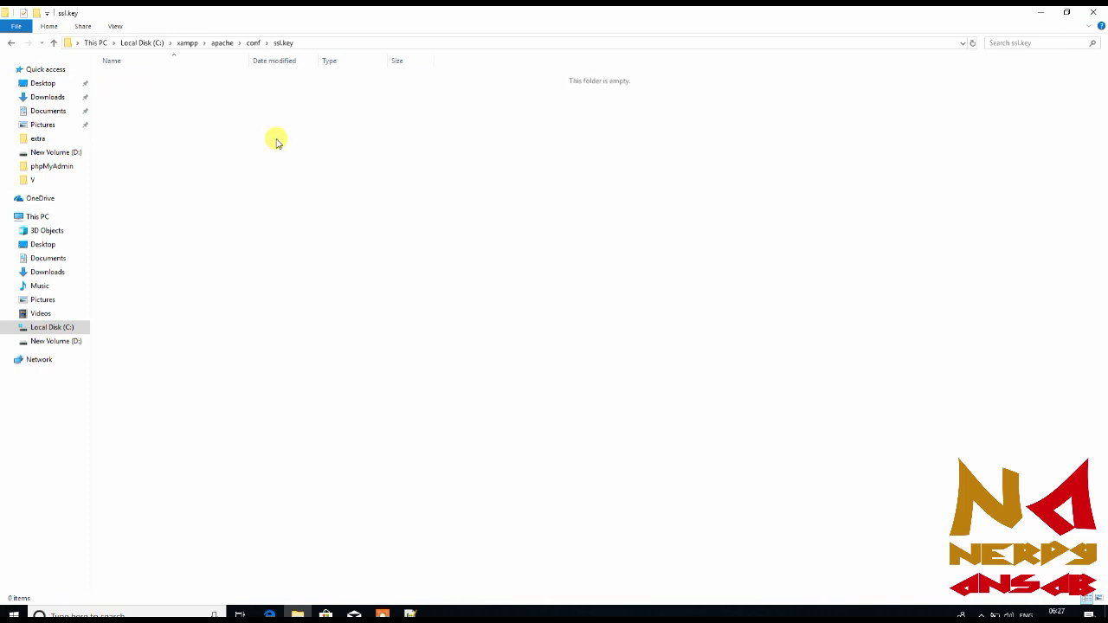
{"action": "key", "text": "ctrl+v"}
- Go to apache\conf\extra\web and open nerdyansabtk.conf for editing in Notepad++
{"action": "key", "text": "alt+Up"}
{"action": "key", "text": "alt+Up"}
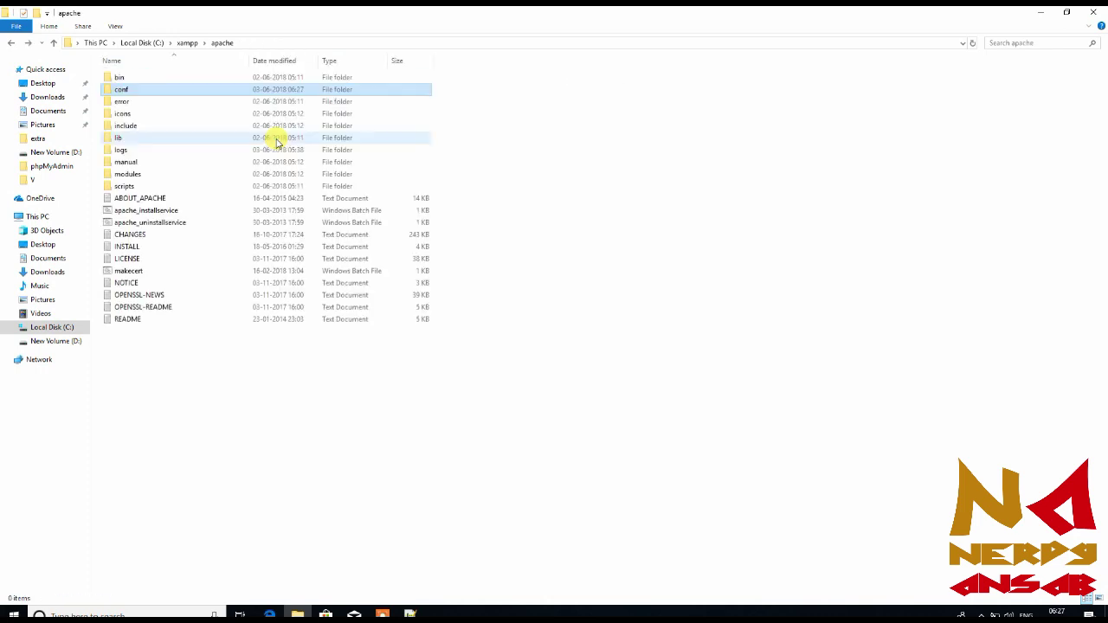
{"action": "double_click", "coordinate": [303, 92]}
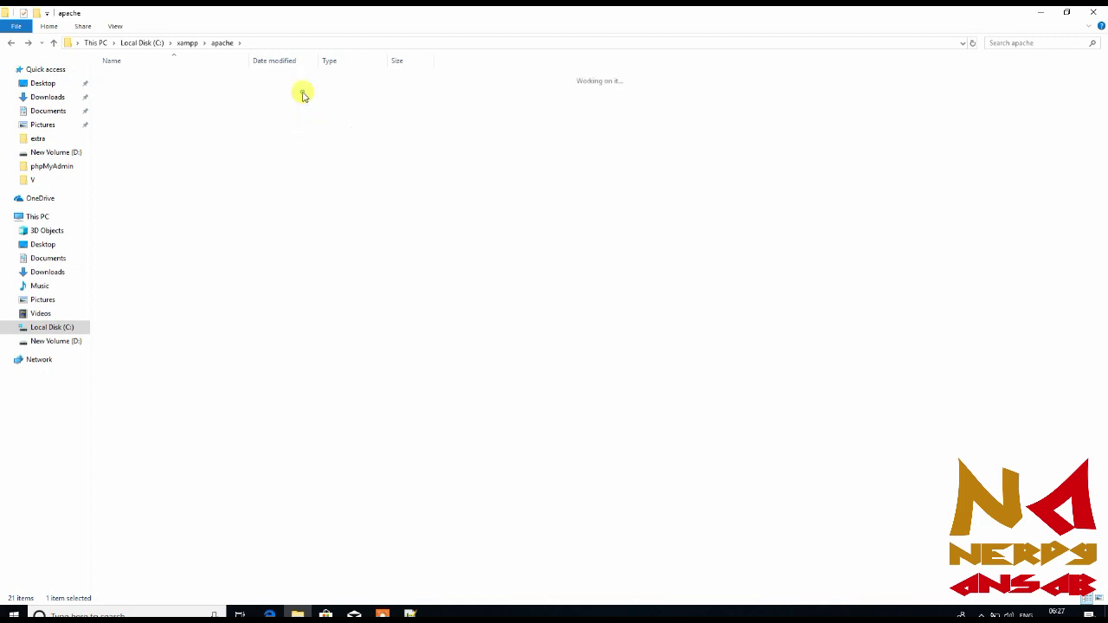
{"action": "double_click", "coordinate": [314, 78]}
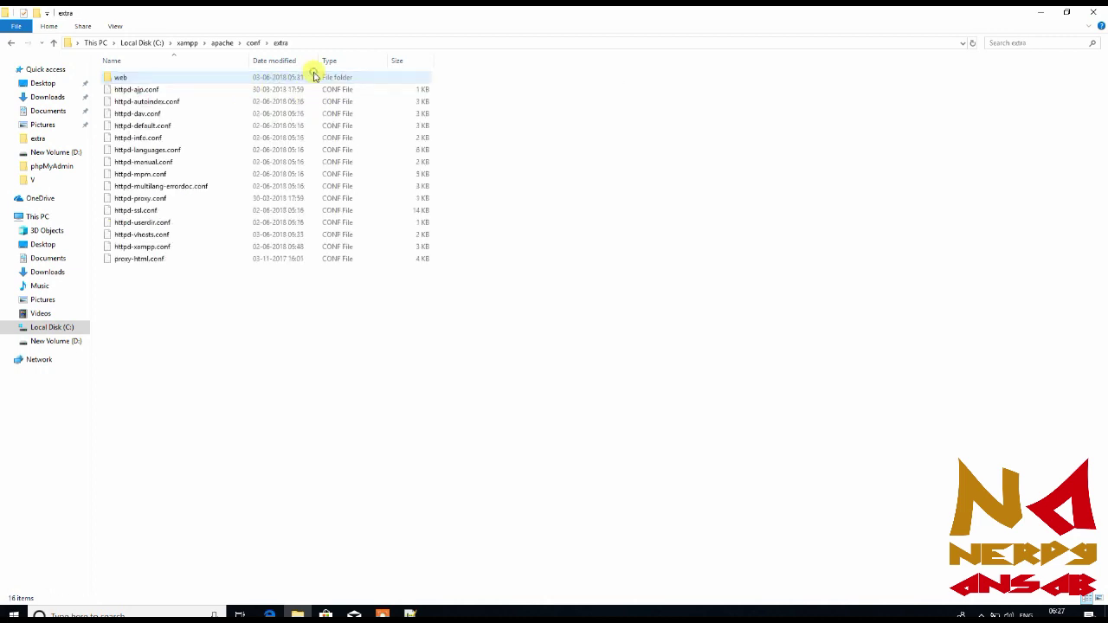
{"action": "double_click", "coordinate": [314, 77]}
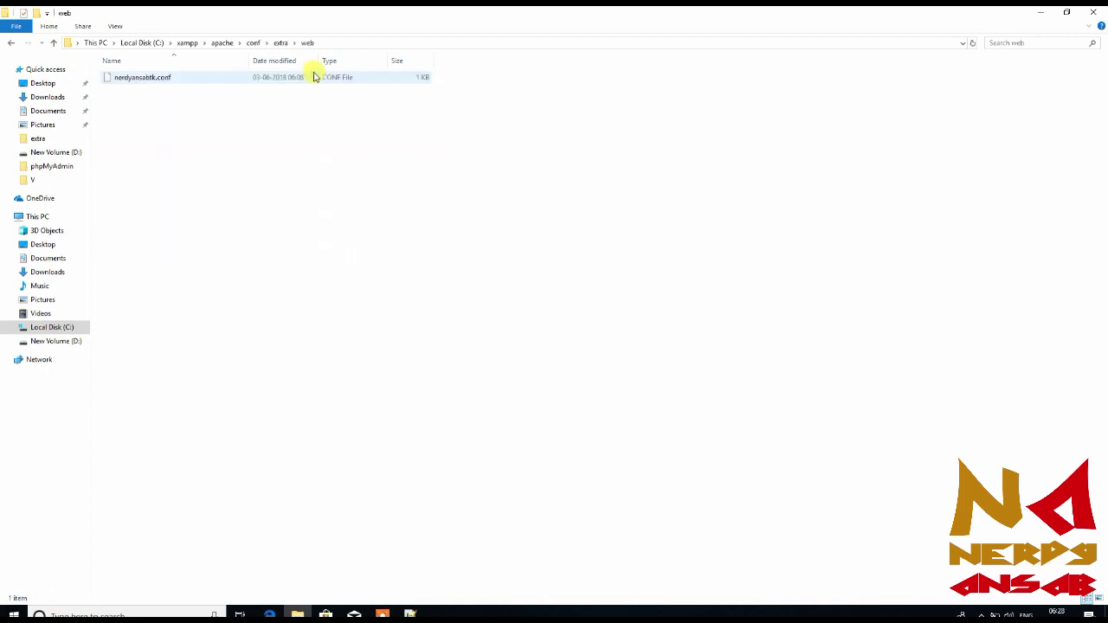
{"action": "left_click", "coordinate": [314, 76]}
{"action": "right_click", "coordinate": [313, 75]}
{"action": "left_click", "coordinate": [384, 93]}
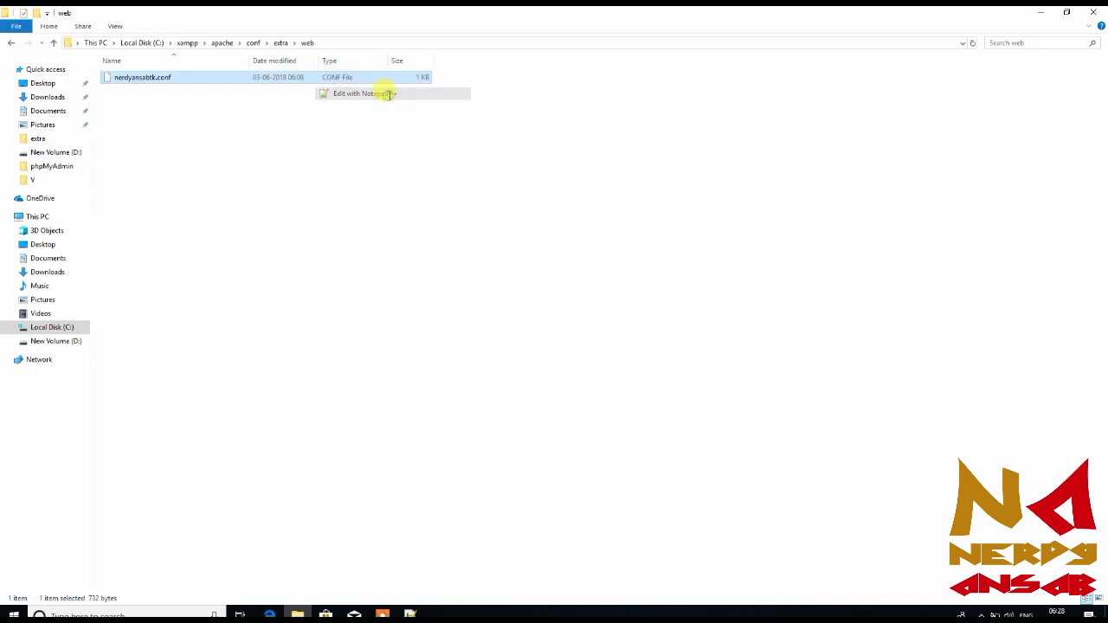
- Uncomment the whole VirtualHost 127.0.0.2:443 block by removing the leading # from each of its lines
{"action": "left_click", "coordinate": [39, 308]}
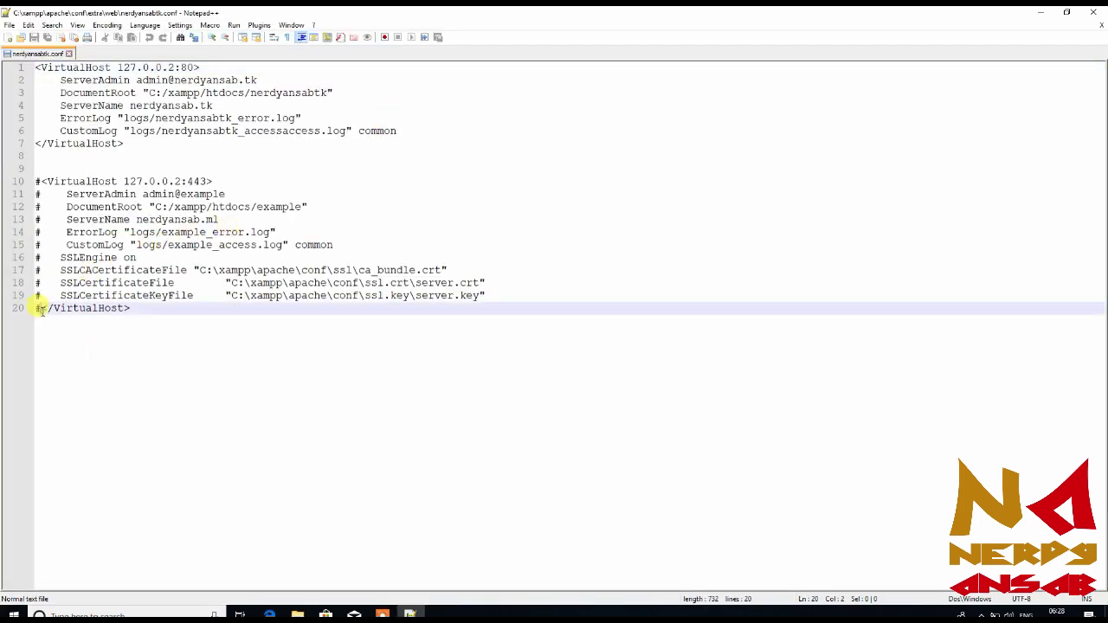
{"action": "key", "text": "BackSpace"}
{"action": "key", "text": "Up"}
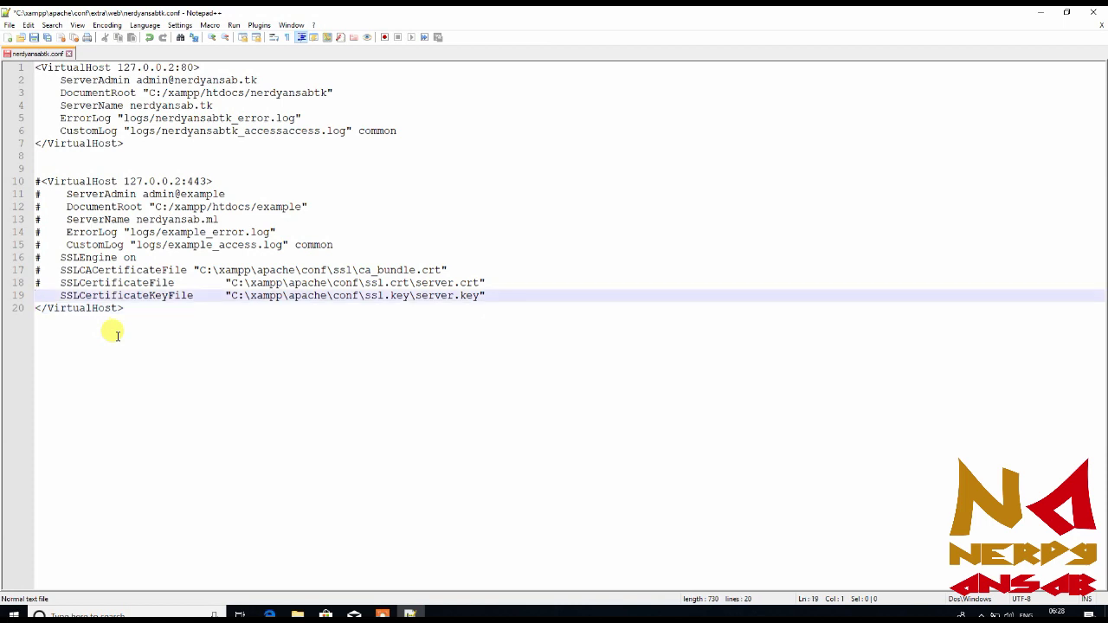
{"action": "key", "text": "Up"}
{"action": "key", "text": "Right"}
{"action": "key", "text": "Up"}
{"action": "key", "text": "Right"}
{"action": "key", "text": "BackSpace"}
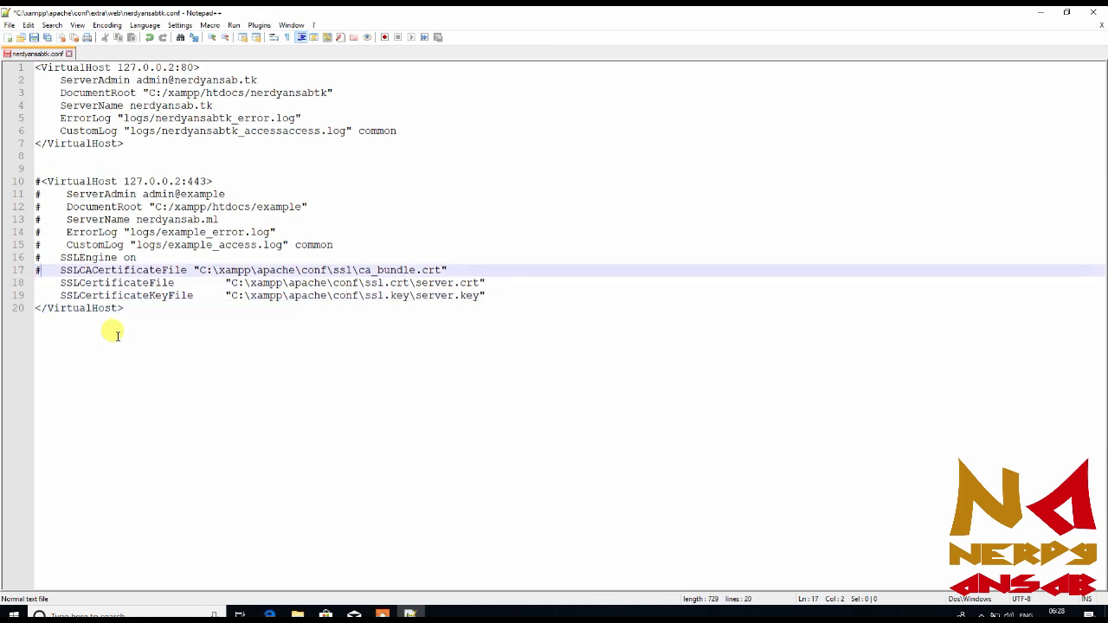
{"action": "key", "text": "Up"}
{"action": "key", "text": "Up"}
{"action": "key", "text": "Right"}
{"action": "key", "text": "BackSpace"}
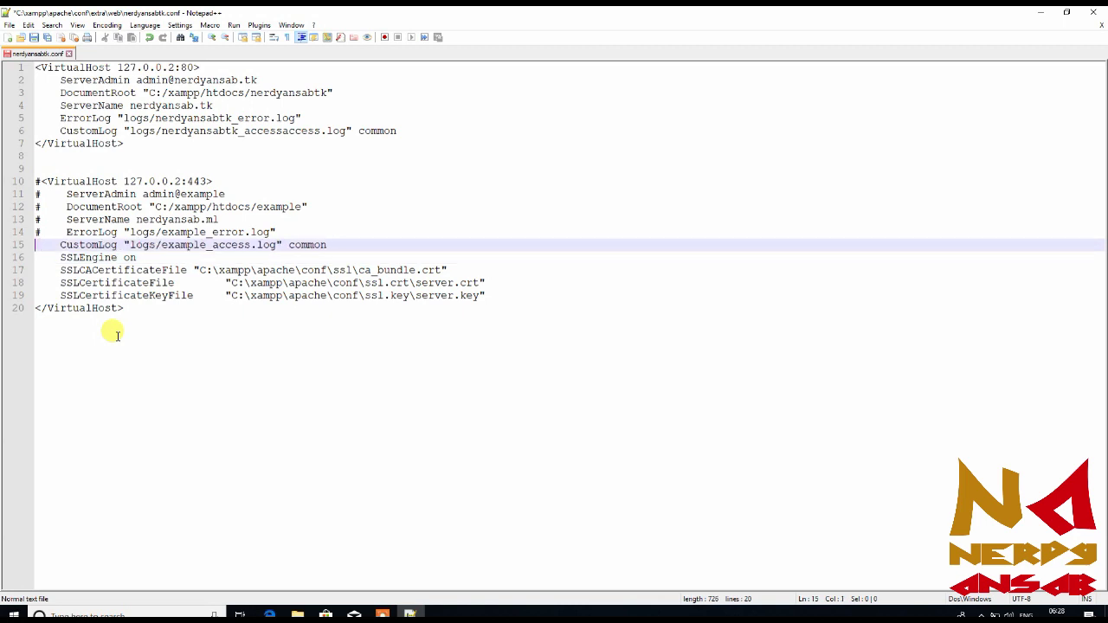
{"action": "key", "text": "Up"}
{"action": "key", "text": "Right"}
{"action": "key", "text": "BackSpace"}
{"action": "key", "text": "Up"}
{"action": "key", "text": "Right"}
{"action": "key", "text": "BackSpace"}
{"action": "key", "text": "Up"}
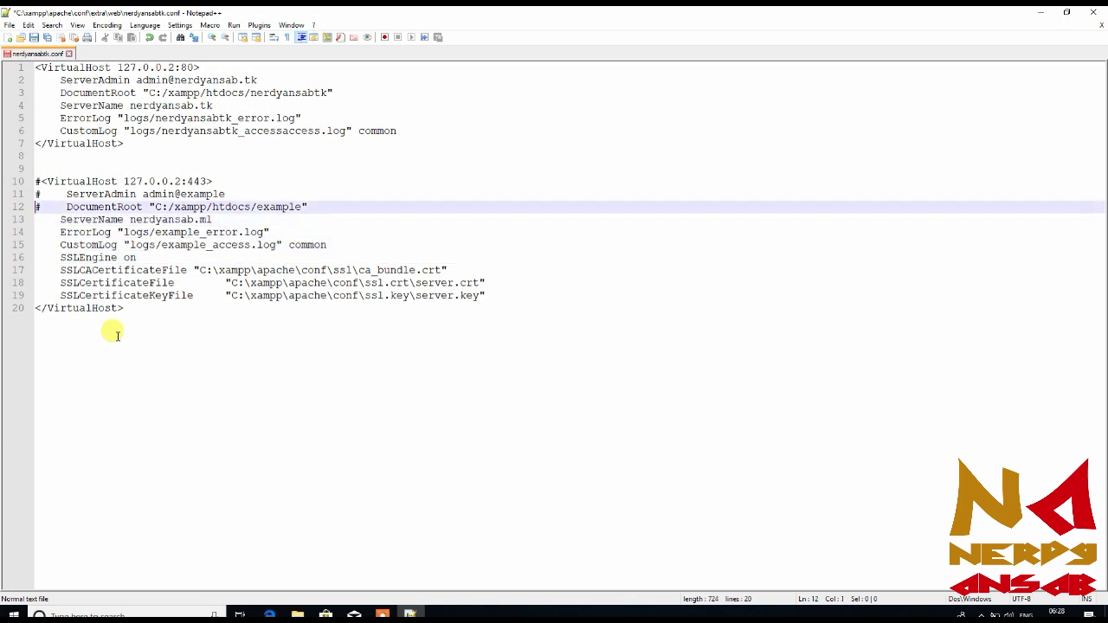
{"action": "key", "text": "Right"}
{"action": "key", "text": "BackSpace"}
{"action": "key", "text": "Up"}
{"action": "key", "text": "Right"}
{"action": "key", "text": "BackSpace"}
{"action": "key", "text": "Up"}
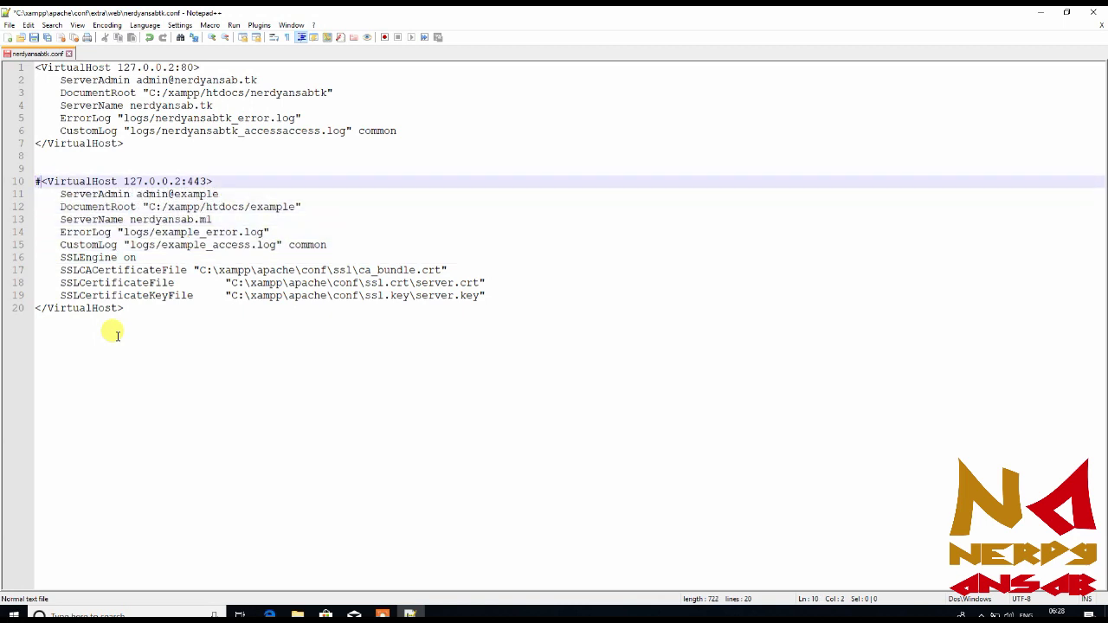
{"action": "key", "text": "Right"}
{"action": "key", "text": "BackSpace"}
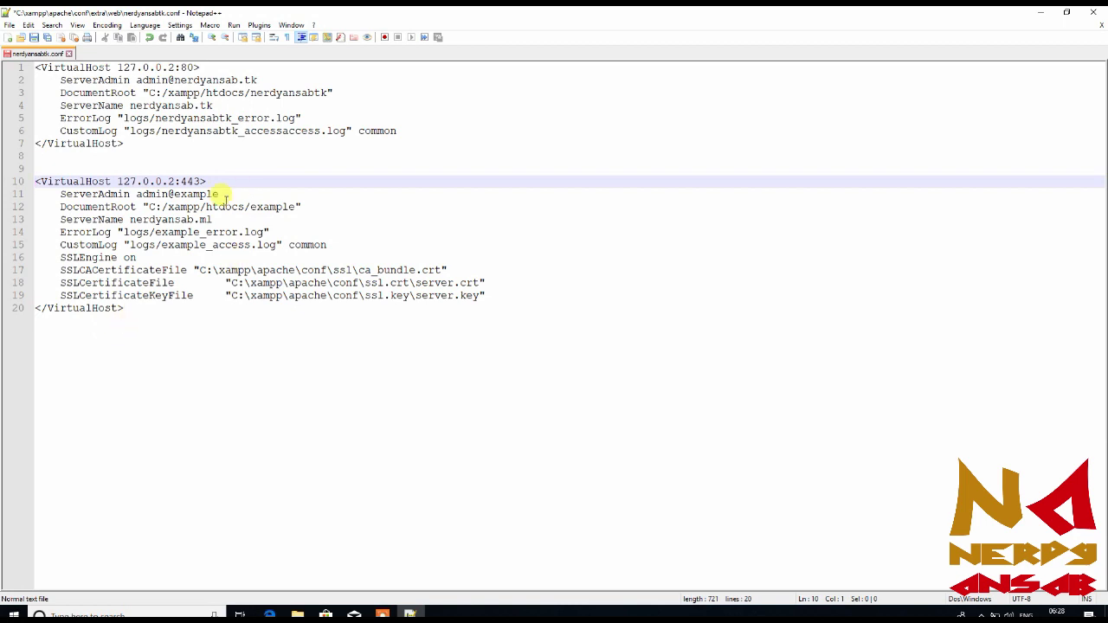
- Change the ServerAdmin value in the port 443 virtual host to the nerdyansab.tk admin e-mail address
{"action": "left_click", "coordinate": [221, 193]}
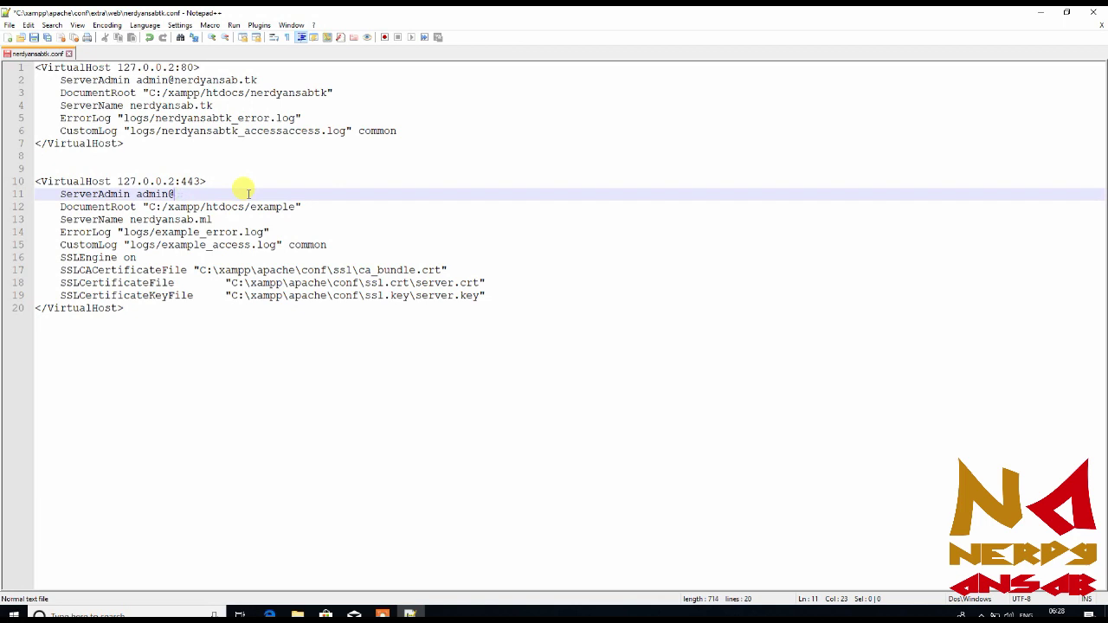
{"action": "type", "text": "ner"}
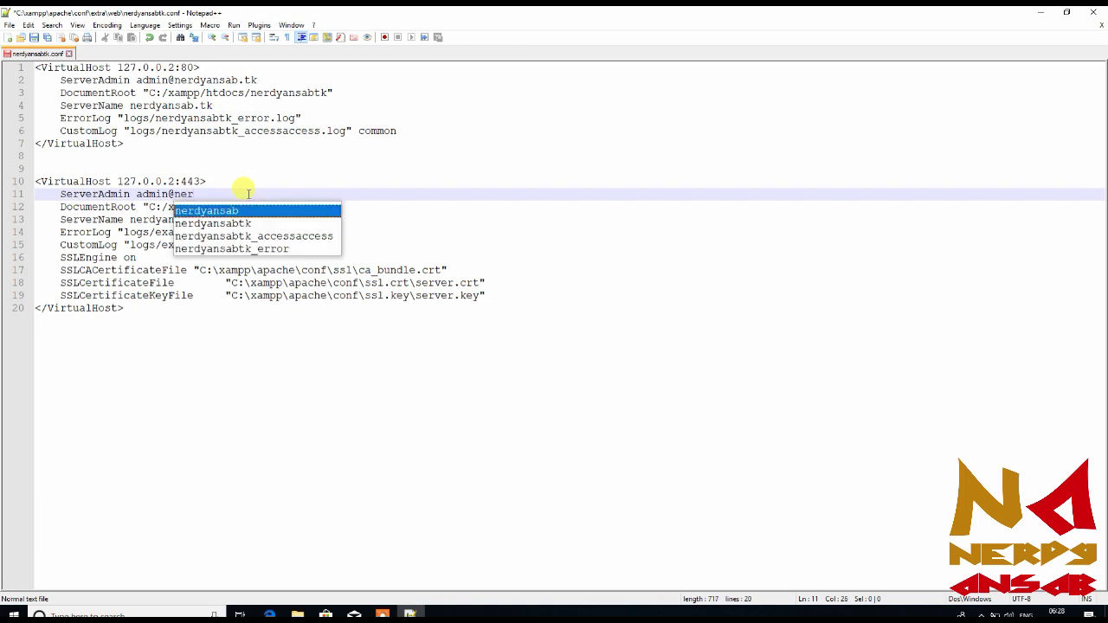
{"action": "key", "text": "Down"}
{"action": "type", "text": "r"}
{"action": "key", "text": "Return"}
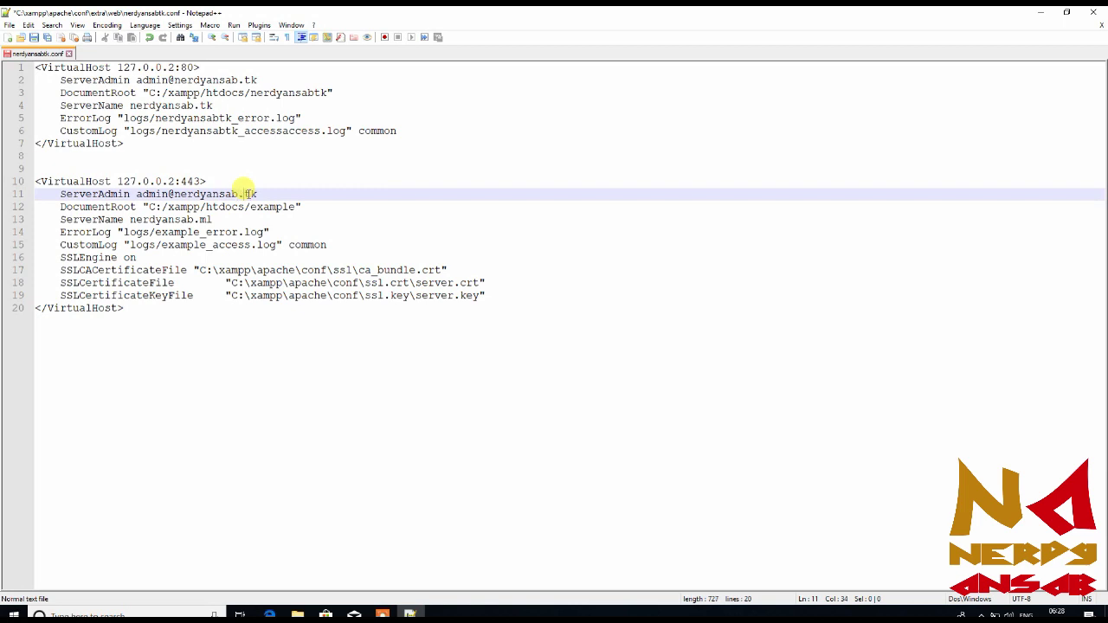
- Set the port 443 host's DocumentRoot to C:/xampp/htdocs/nerdyansabtk and its ServerName to nerdyansab.tk
{"action": "left_click", "coordinate": [296, 208]}
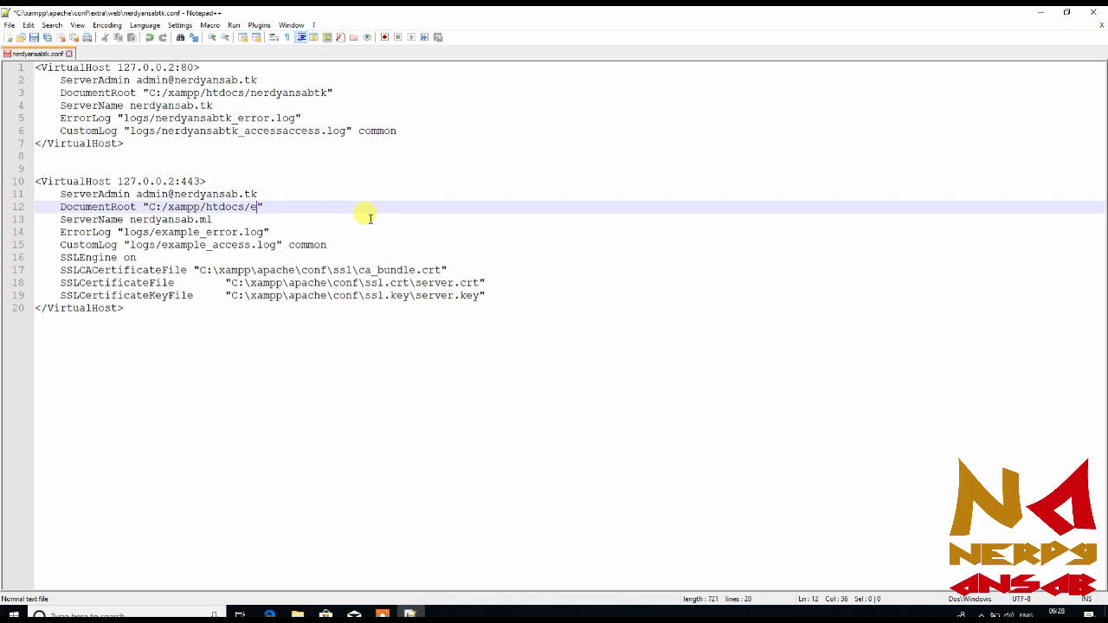
{"action": "type", "text": "n"}
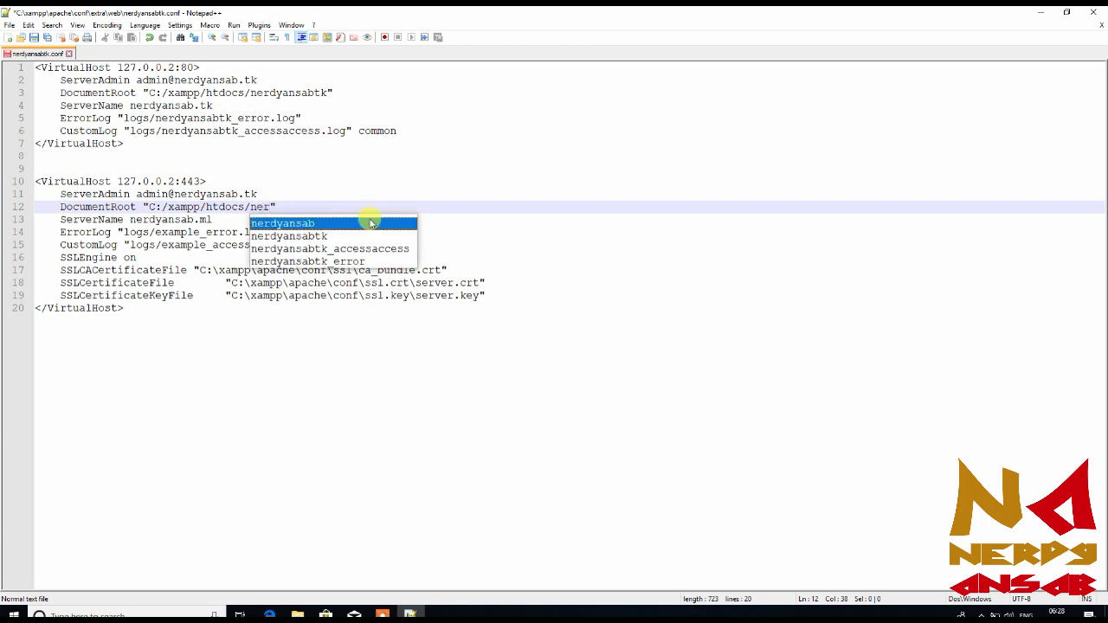
{"action": "type", "text": "er"}
{"action": "key", "text": "Down"}
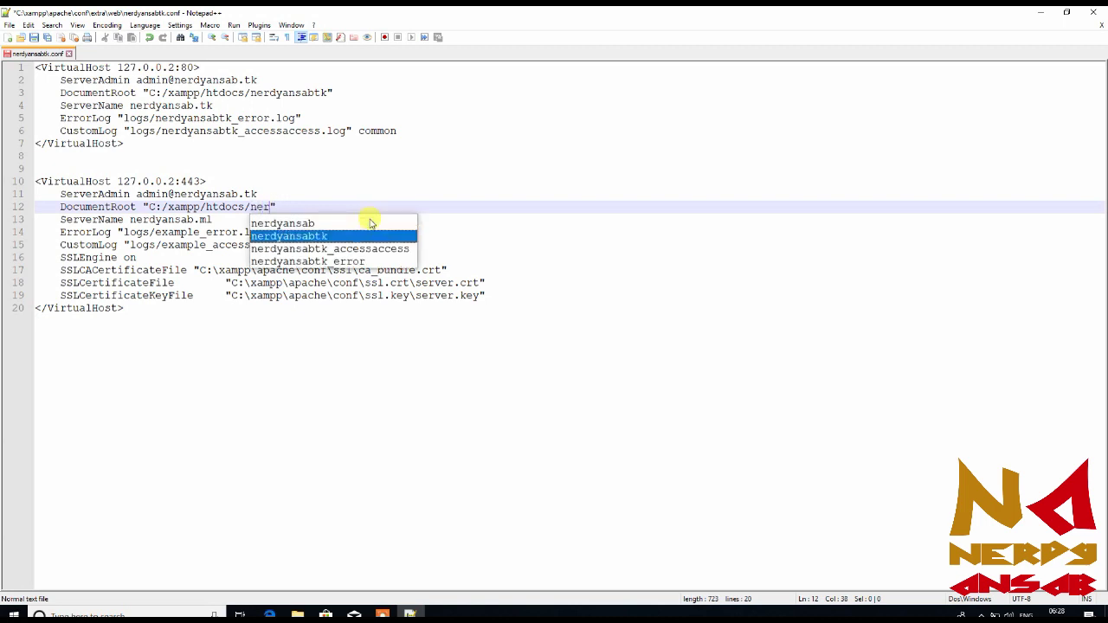
{"action": "key", "text": "Return"}
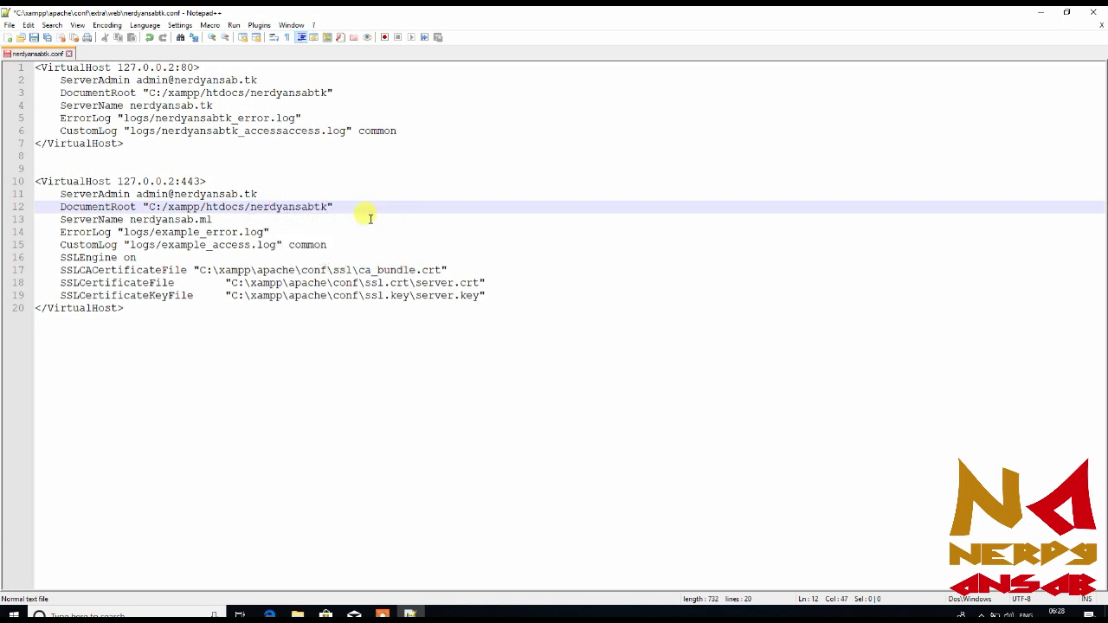
{"action": "left_click", "coordinate": [218, 219]}
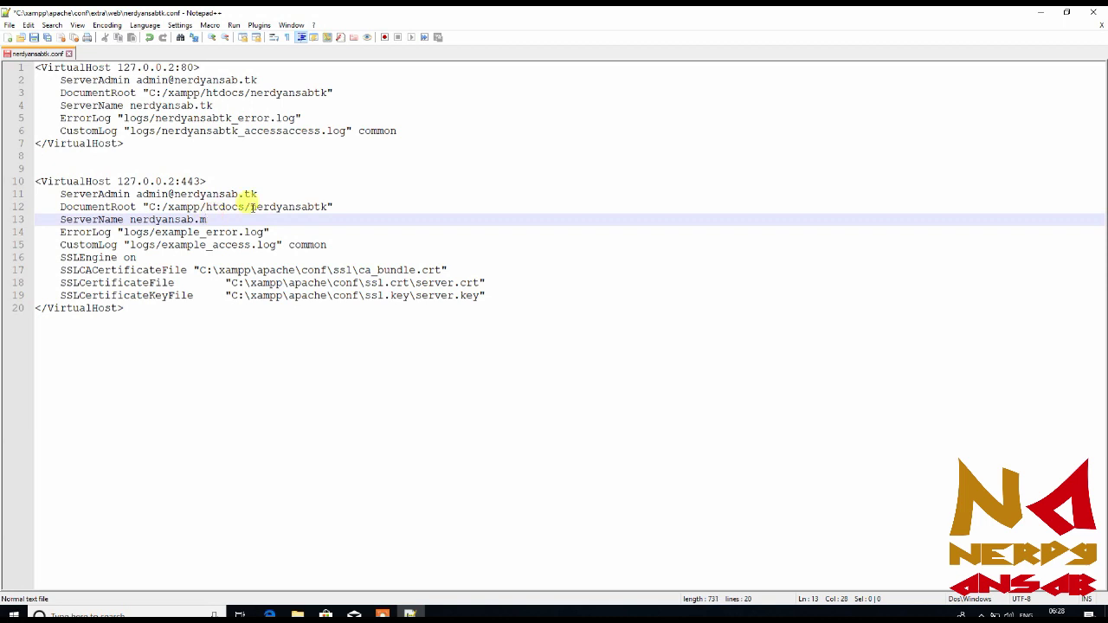
{"action": "type", "text": "tk"}
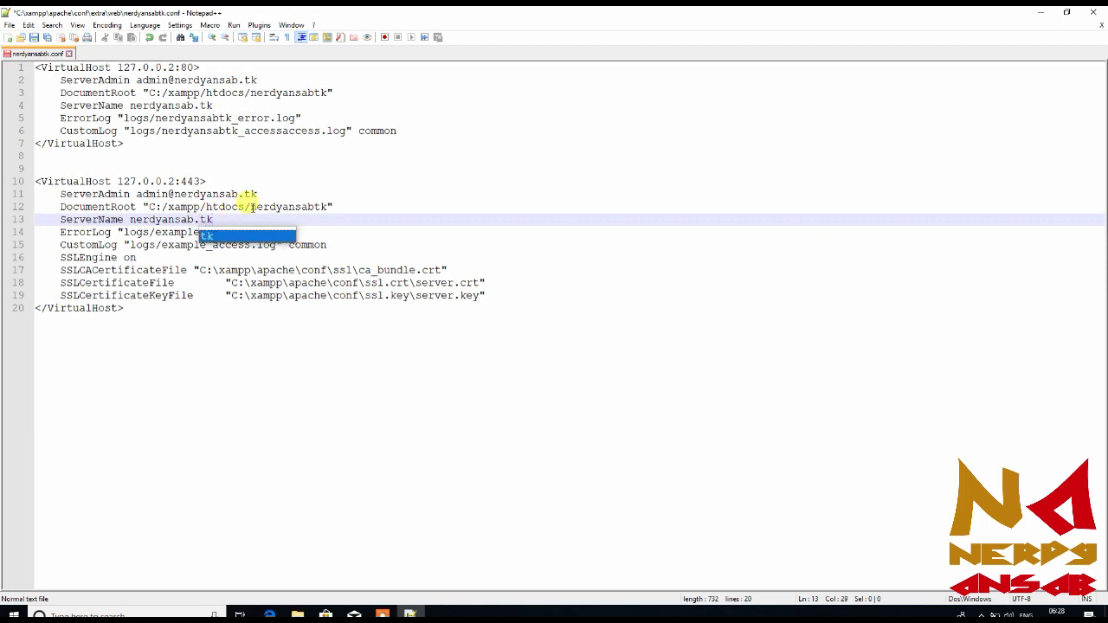
{"action": "left_click", "coordinate": [342, 208]}
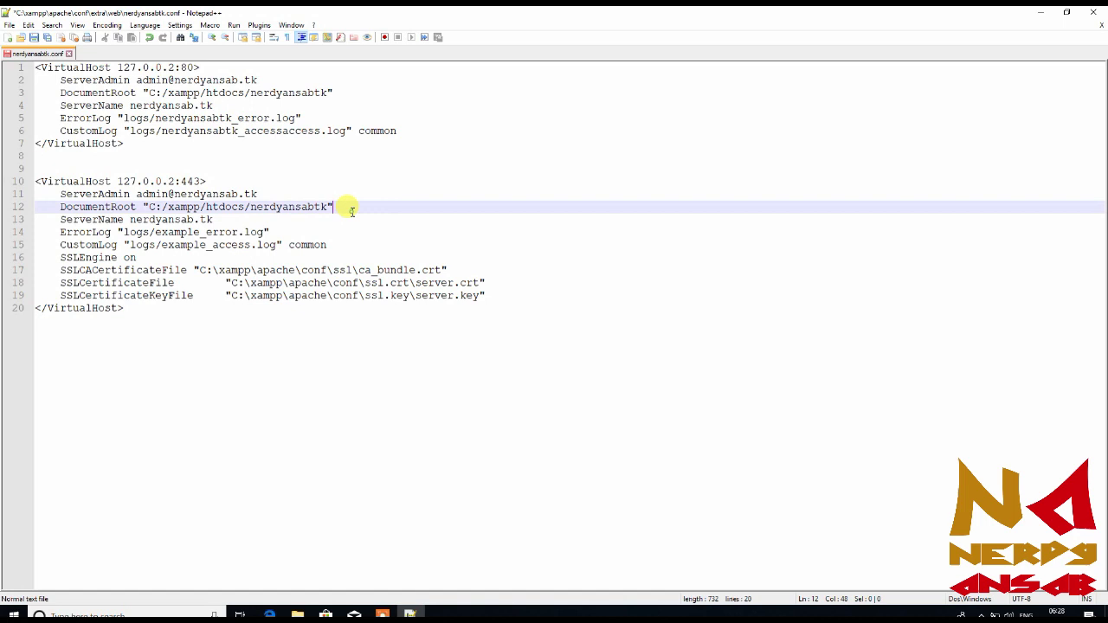
- Set the ErrorLog path in the port 443 virtual host to logs/nerdyansabtk_error.log
{"action": "left_click", "coordinate": [201, 232]}
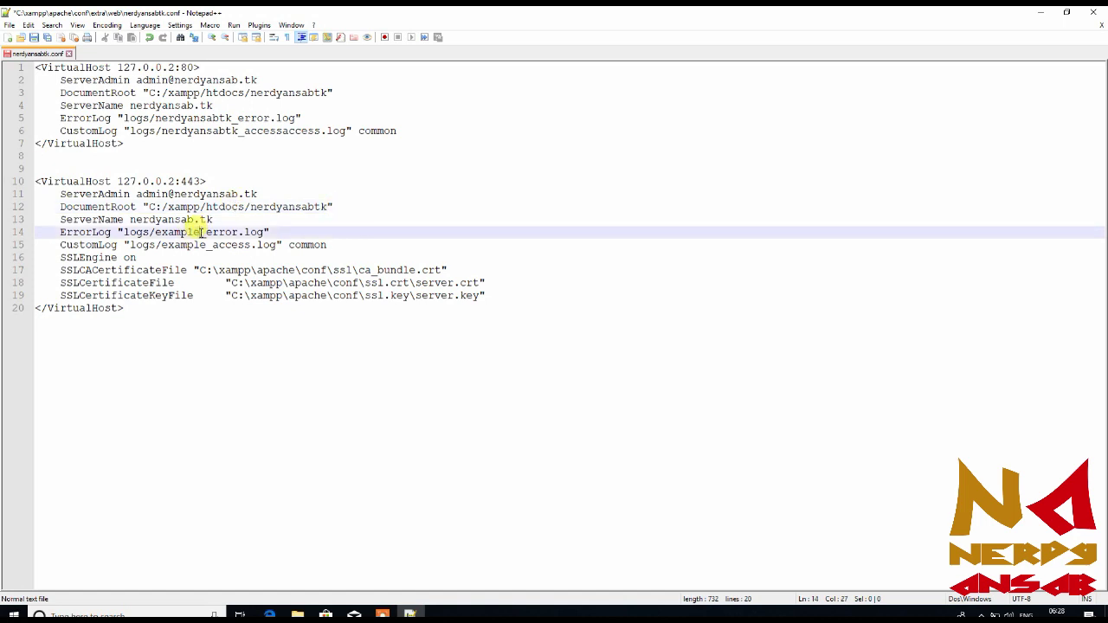
{"action": "key", "text": "BackSpace"}
{"action": "key", "text": "BackSpace"}
{"action": "key", "text": "BackSpace"}
{"action": "key", "text": "BackSpace"}
{"action": "key", "text": "BackSpace"}
{"action": "key", "text": "BackSpace"}
{"action": "key", "text": "BackSpace"}
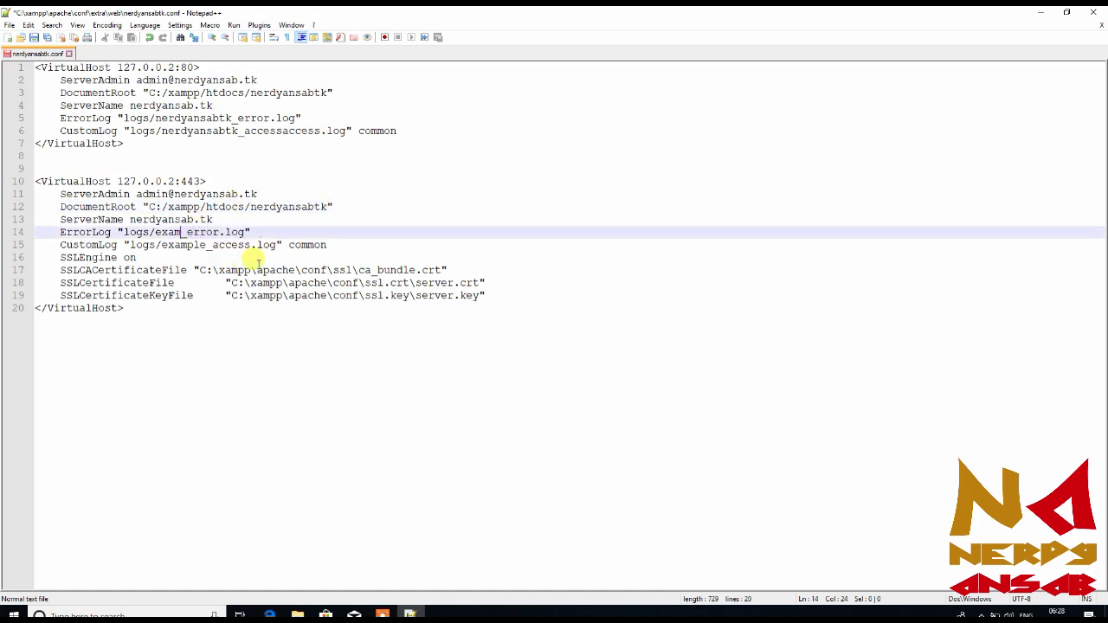
{"action": "type", "text": "nerdyans"}
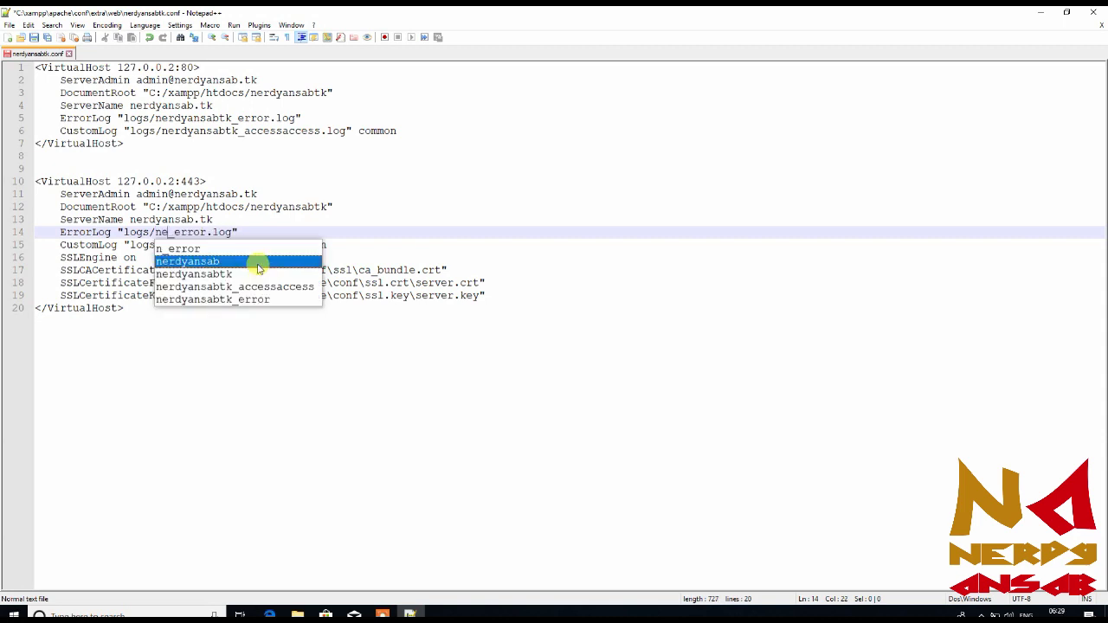
{"action": "type", "text": "a"}
{"action": "type", "text": "b"}
{"action": "type", "text": "tk"}
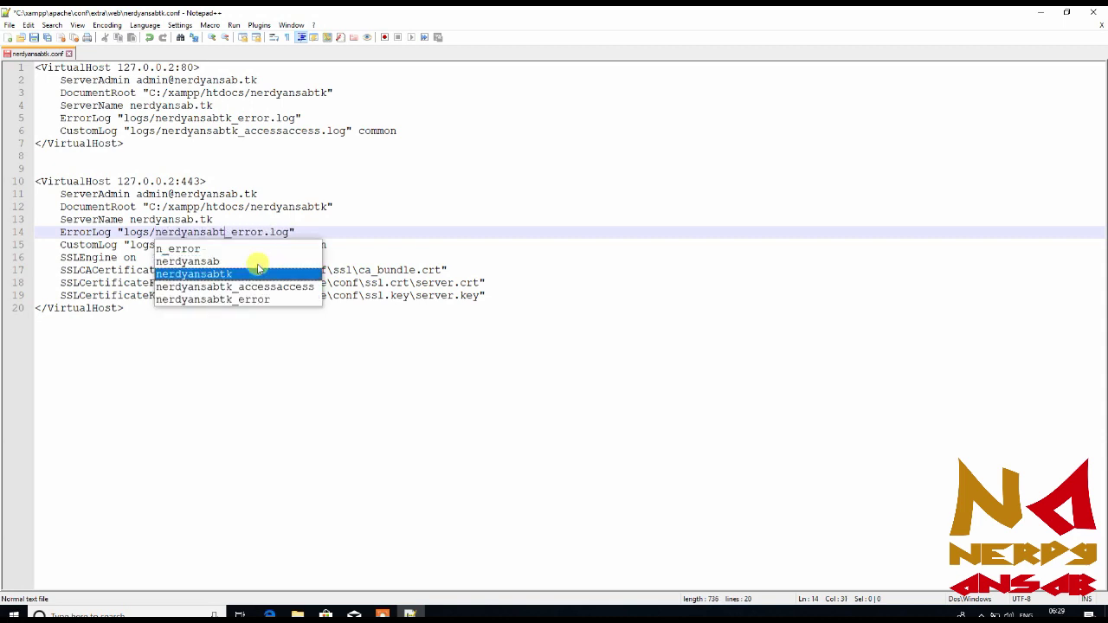
{"action": "left_click", "coordinate": [356, 258]}
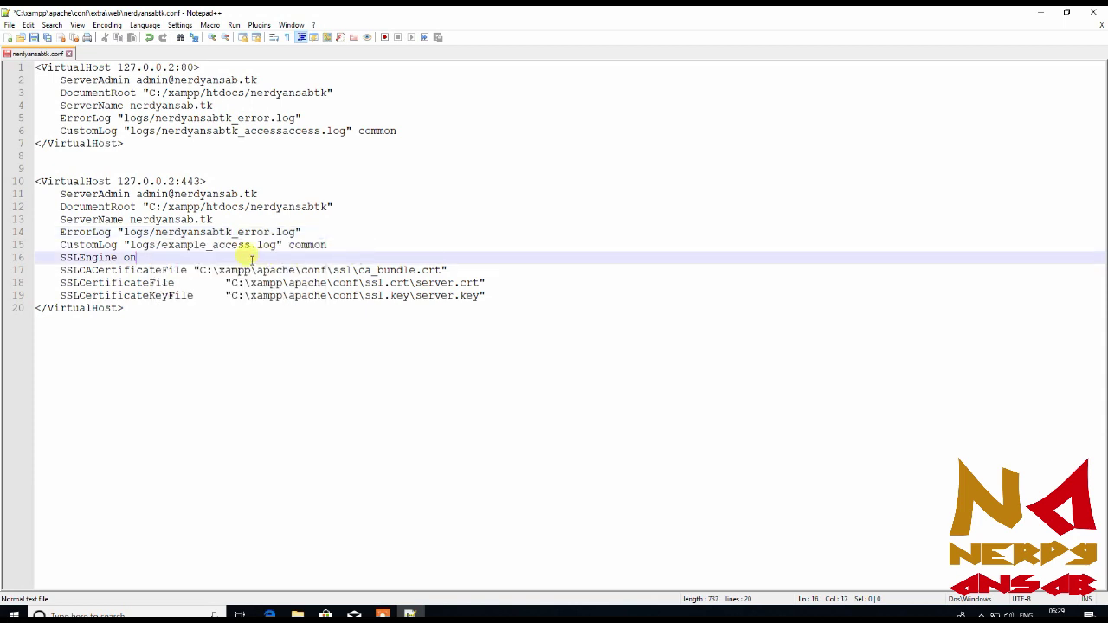
- Set the CustomLog path in the port 443 virtual host to logs/nerdyansabtk_access.log
{"action": "left_click", "coordinate": [208, 246]}
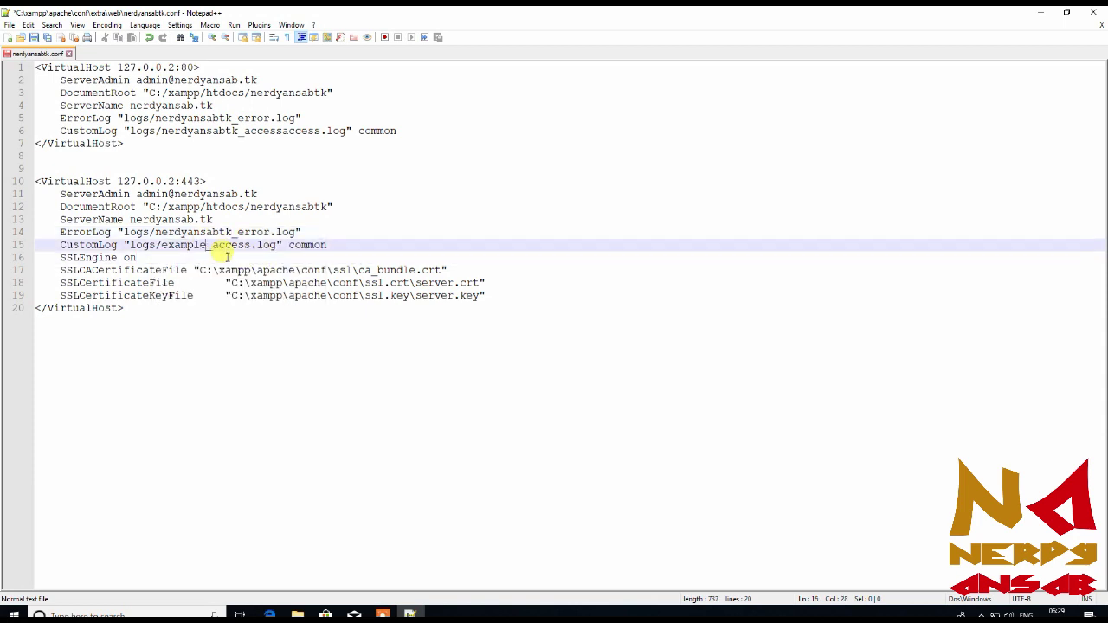
{"action": "key", "text": "BackSpace"}
{"action": "key", "text": "BackSpace"}
{"action": "key", "text": "BackSpace"}
{"action": "key", "text": "BackSpace"}
{"action": "key", "text": "BackSpace"}
{"action": "key", "text": "BackSpace"}
{"action": "key", "text": "BackSpace"}
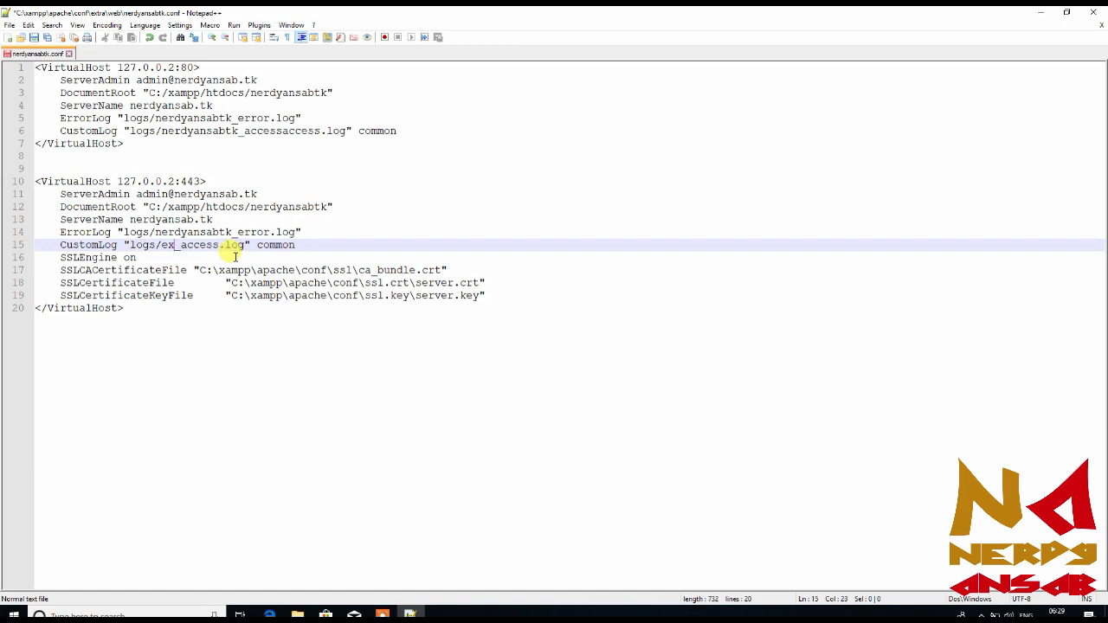
{"action": "type", "text": "nerdyans"}
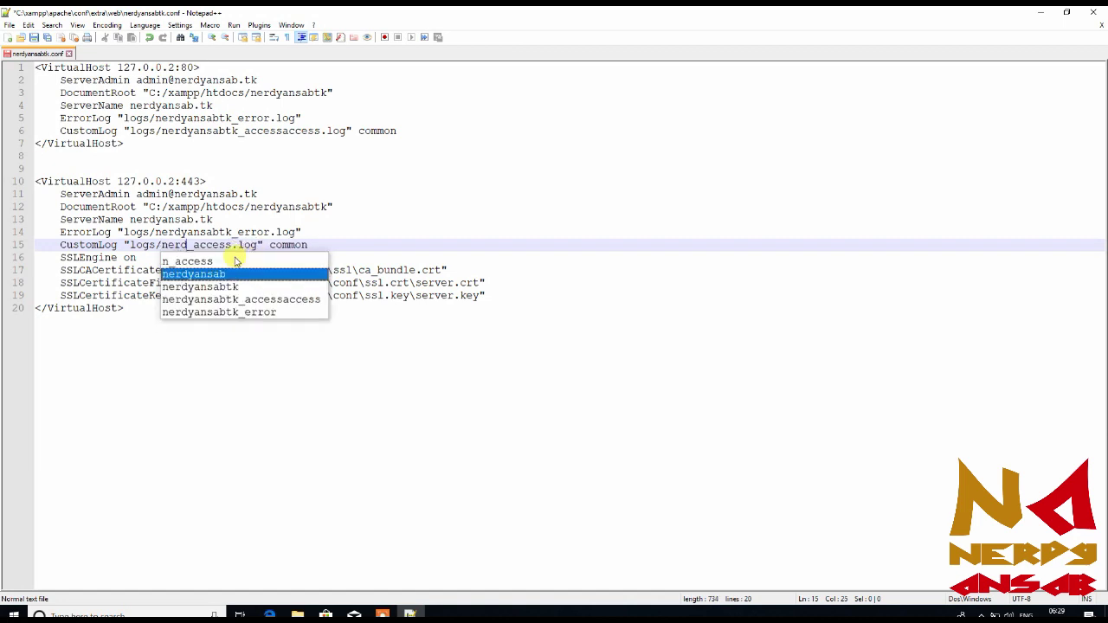
{"action": "type", "text": "abtk"}
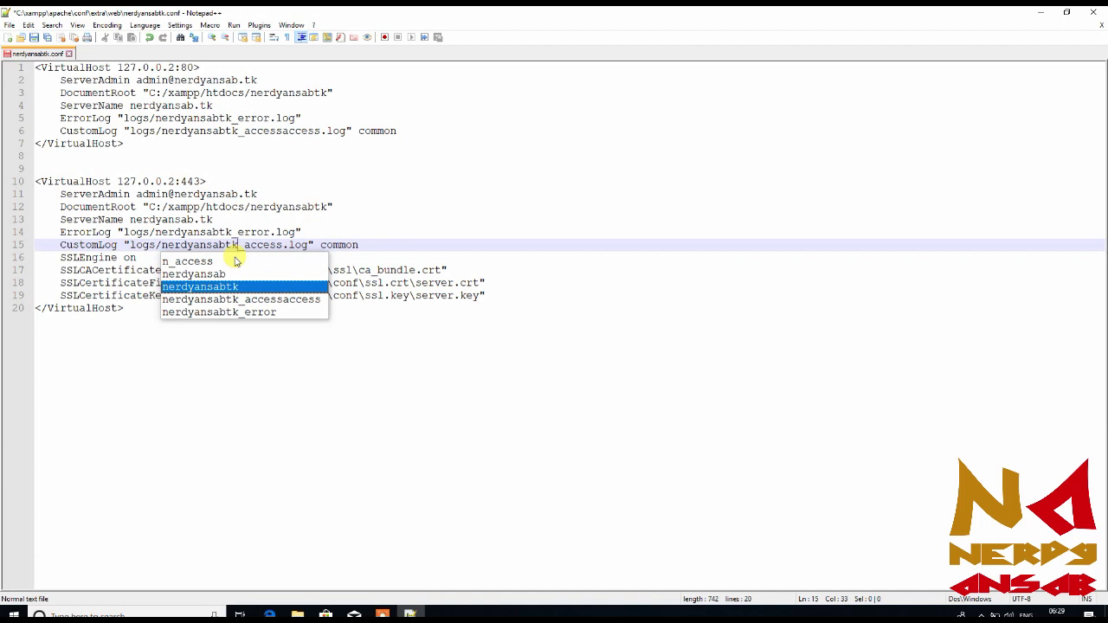
- Save nerdyansabtk.conf and close the text editor
{"action": "left_click", "coordinate": [292, 232]}
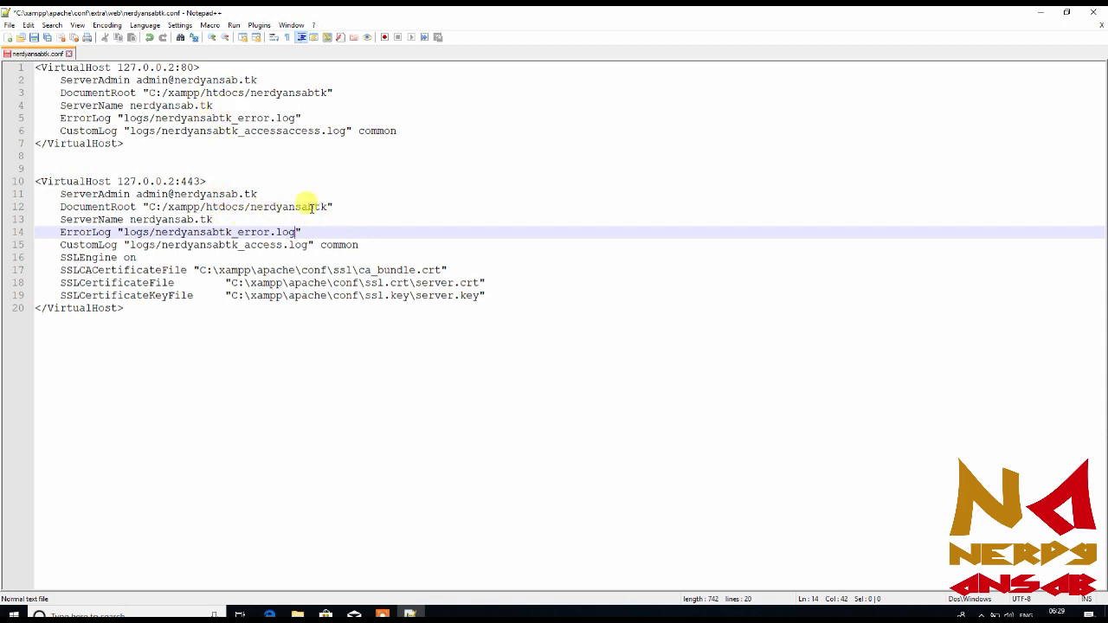
{"action": "left_click", "coordinate": [409, 247]}
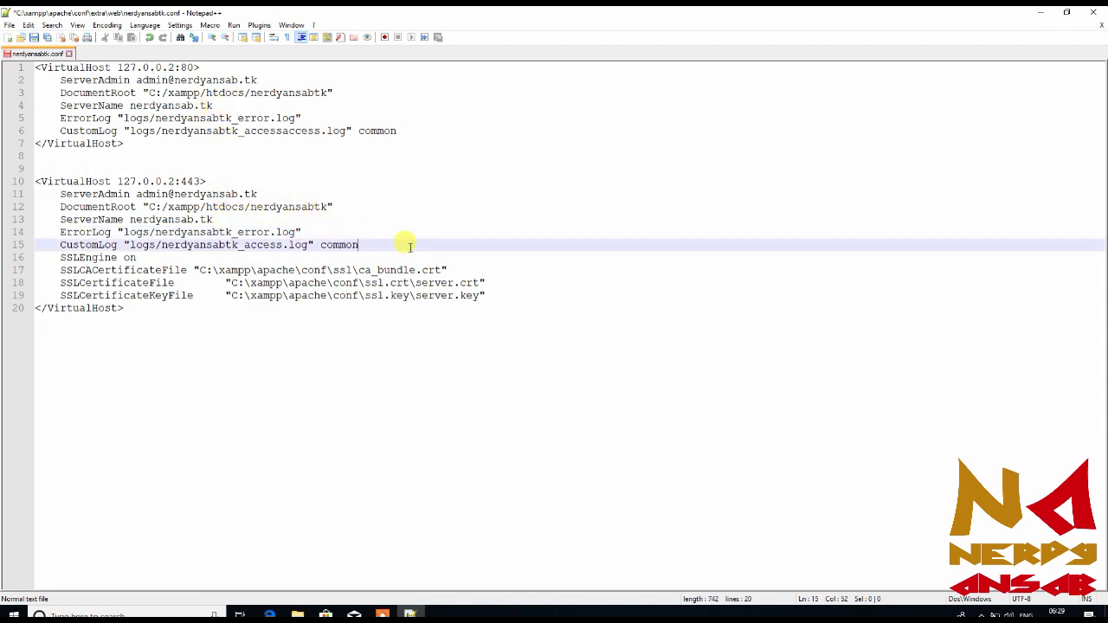
{"action": "key", "text": "ctrl+s"}
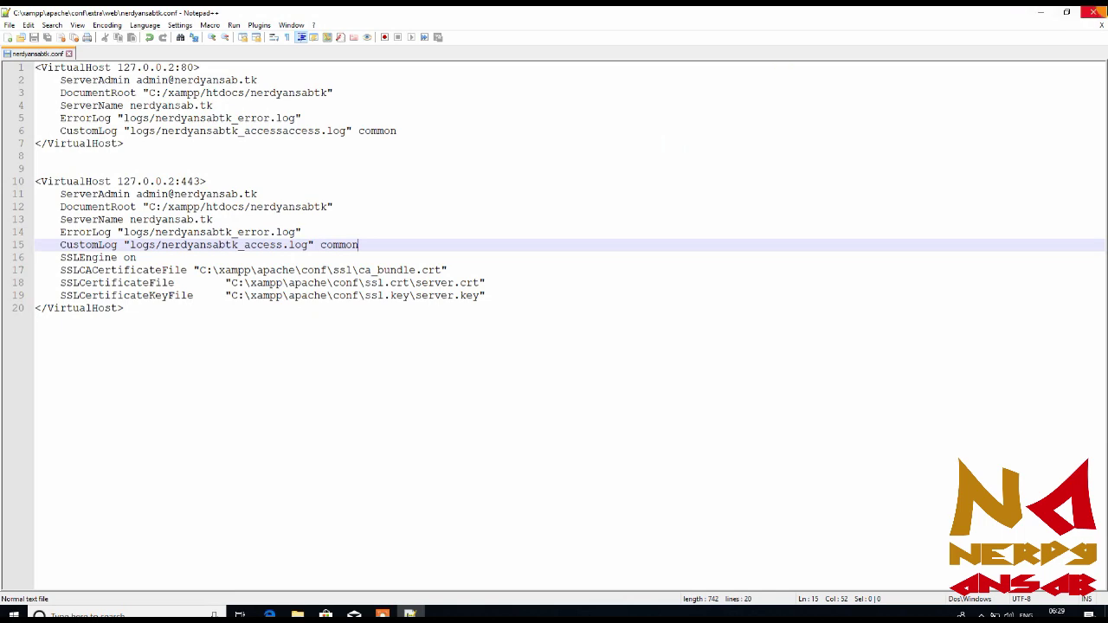
{"action": "left_click", "coordinate": [1093, 12]}
- Go up to the xampp folder in File Explorer, and minimise the Explorer and browser windows to reach the desktop
{"action": "key", "text": "alt+Up"}
{"action": "key", "text": "alt+Up"}
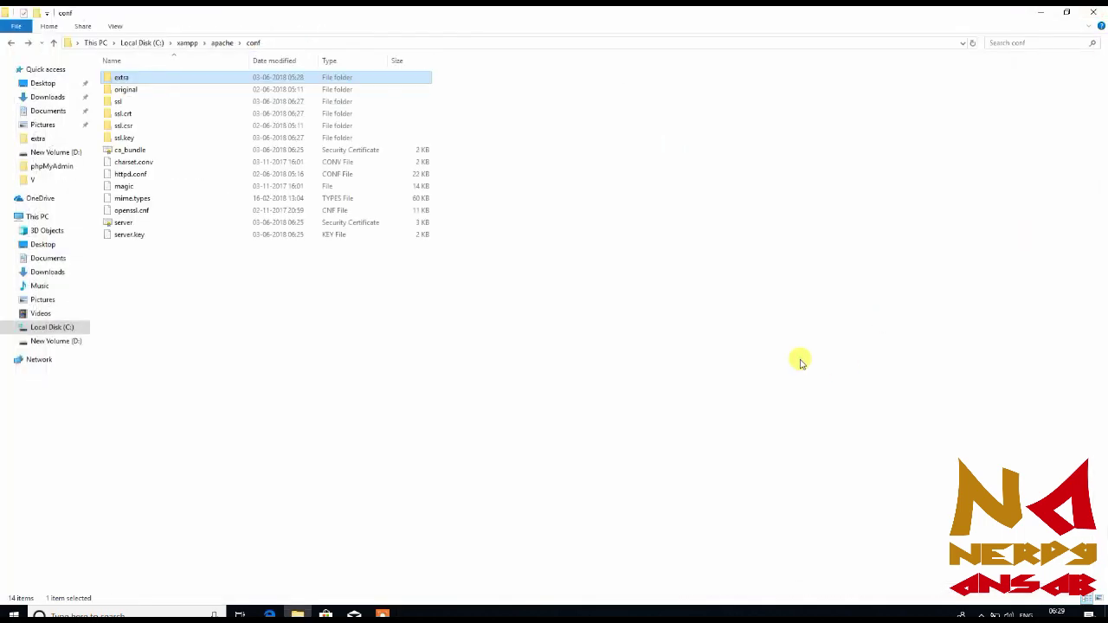
{"action": "key", "text": "alt+Up"}
{"action": "key", "text": "alt+Up"}
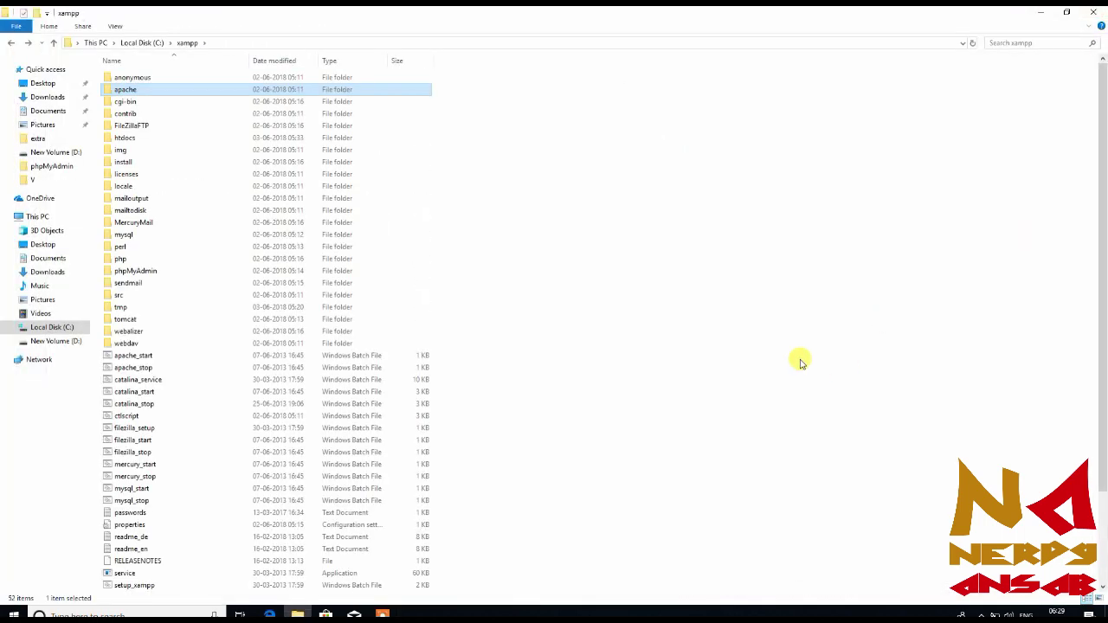
{"action": "left_click", "coordinate": [1039, 12]}
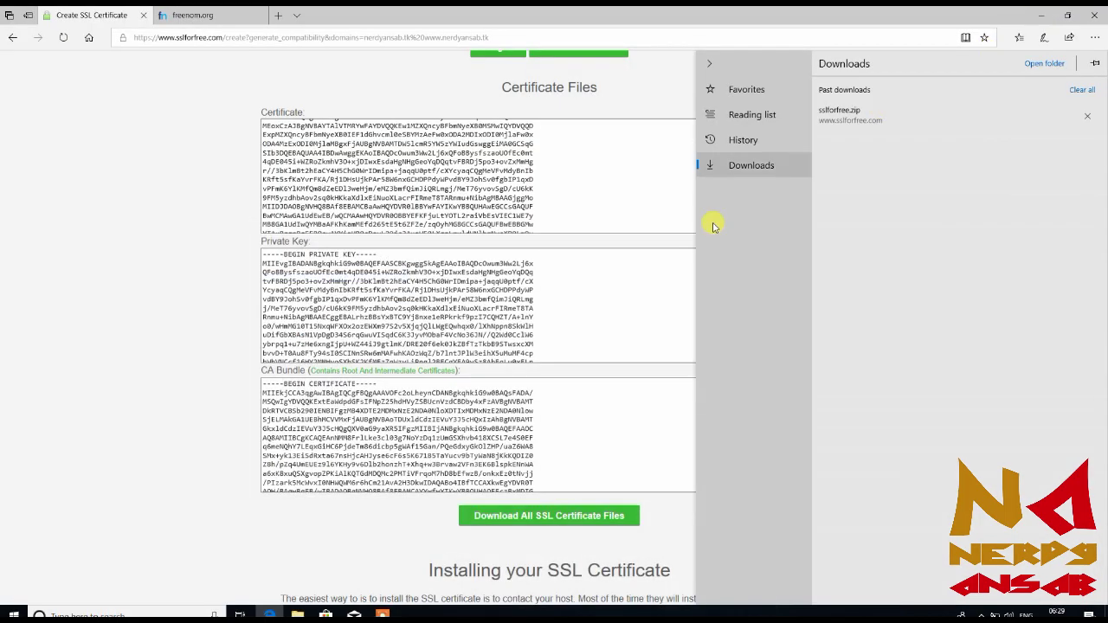
{"action": "left_click", "coordinate": [1042, 14]}
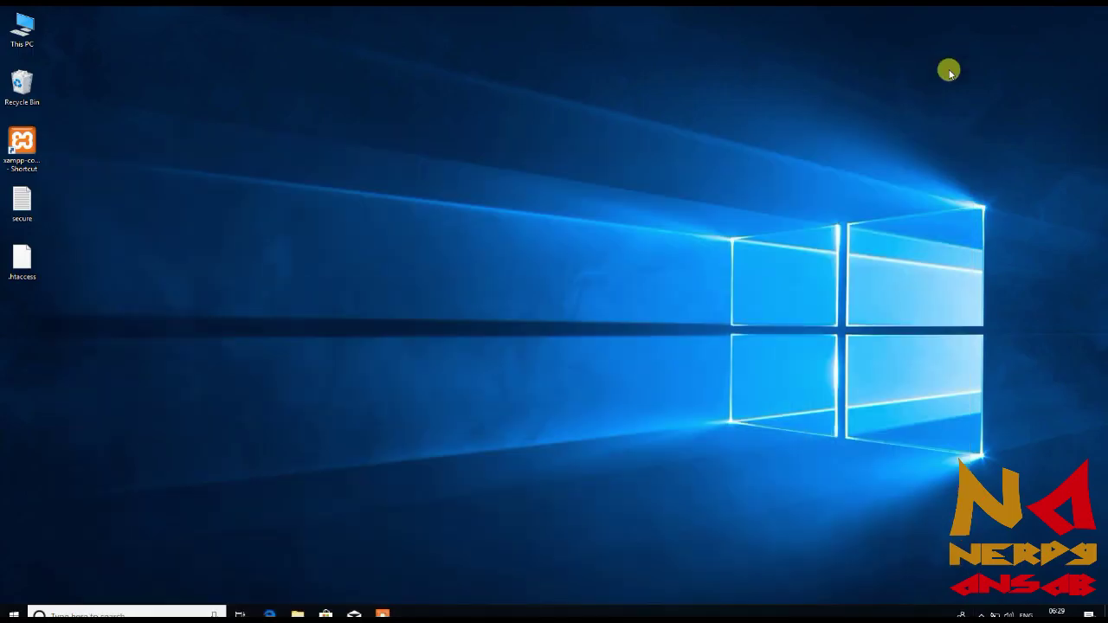
- Run the XAMPP Control Panel as administrator from its desktop shortcut, start the Apache module, and minimise the panel
{"action": "right_click", "coordinate": [22, 162]}
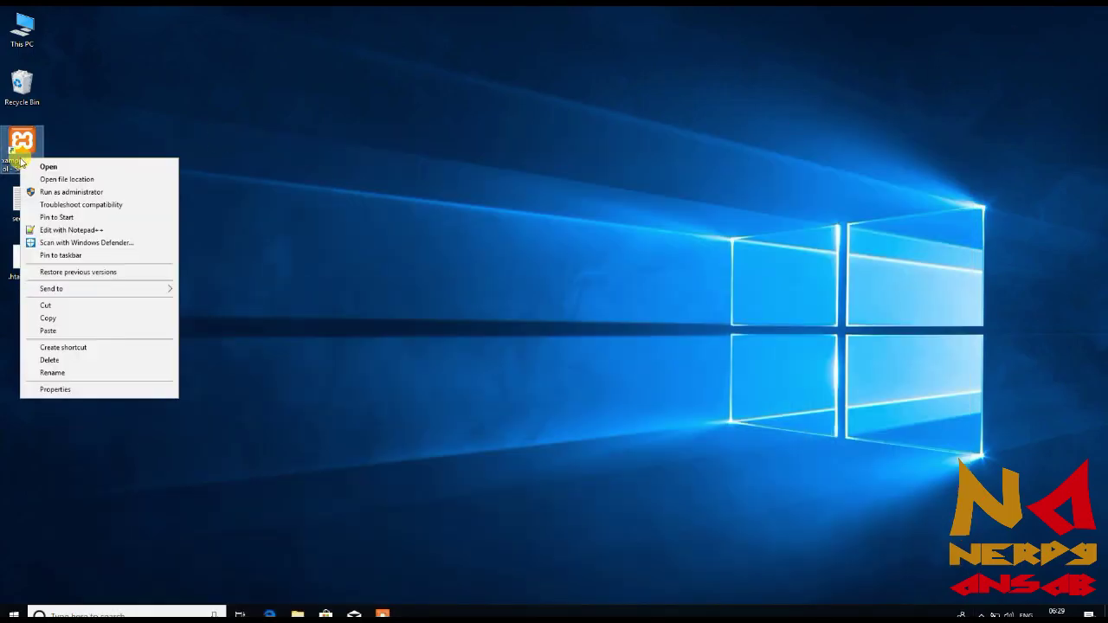
{"action": "left_click", "coordinate": [144, 188]}
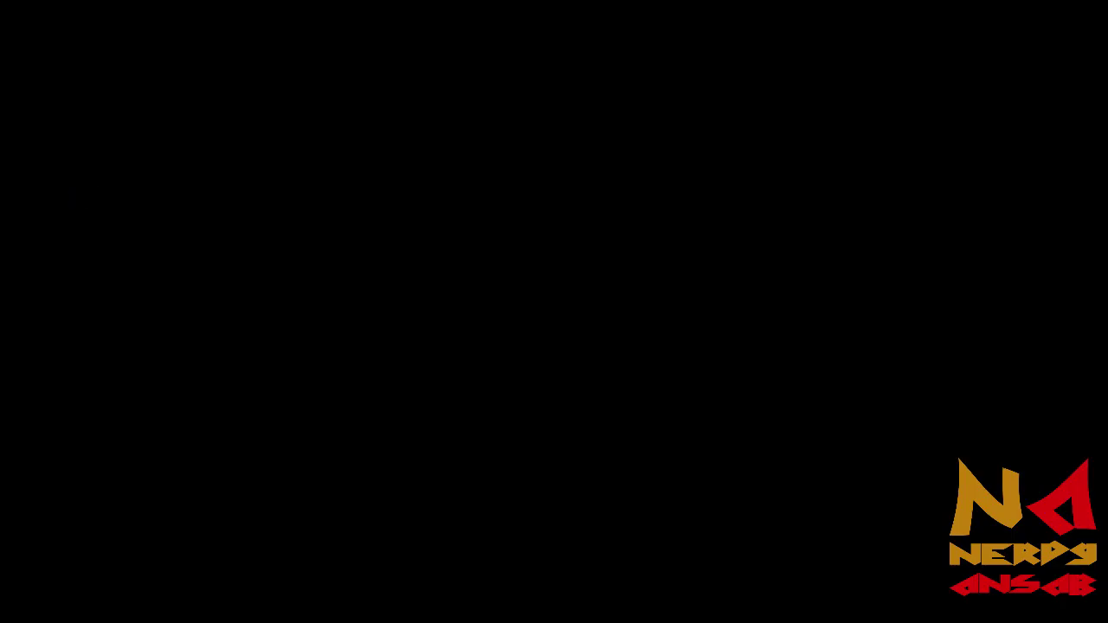
{"action": "left_click", "coordinate": [494, 380]}
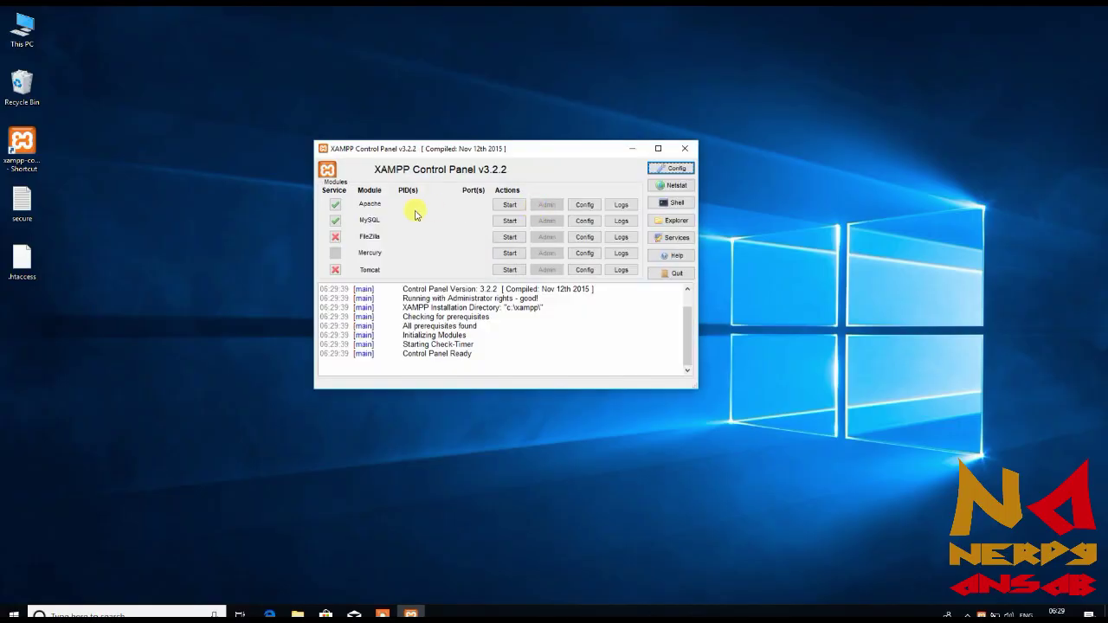
{"action": "left_click", "coordinate": [511, 205]}
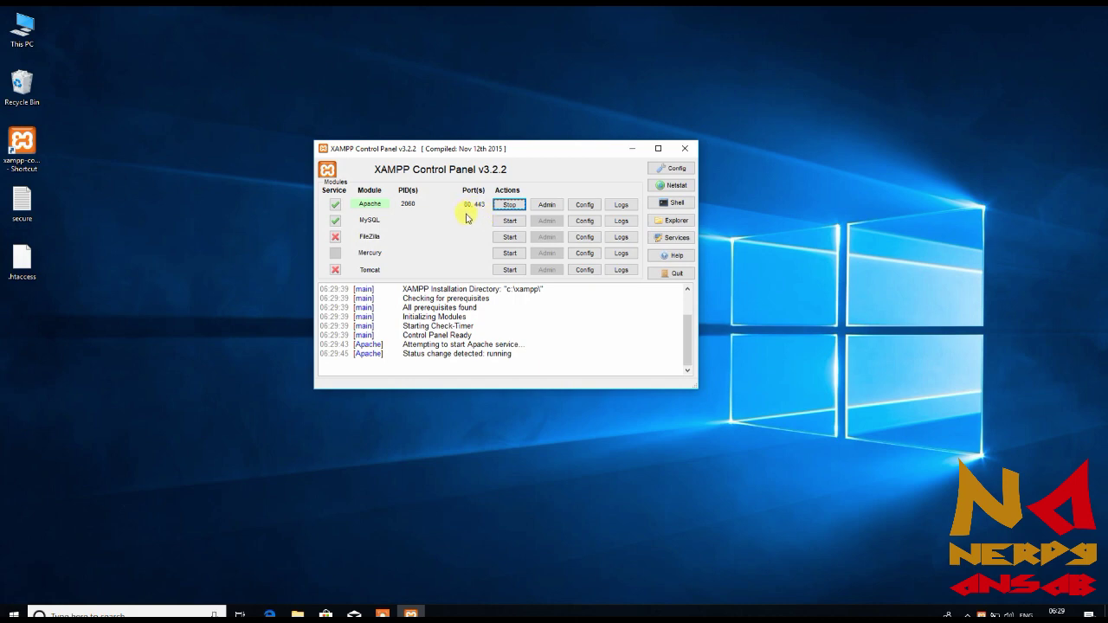
{"action": "left_click", "coordinate": [632, 148]}
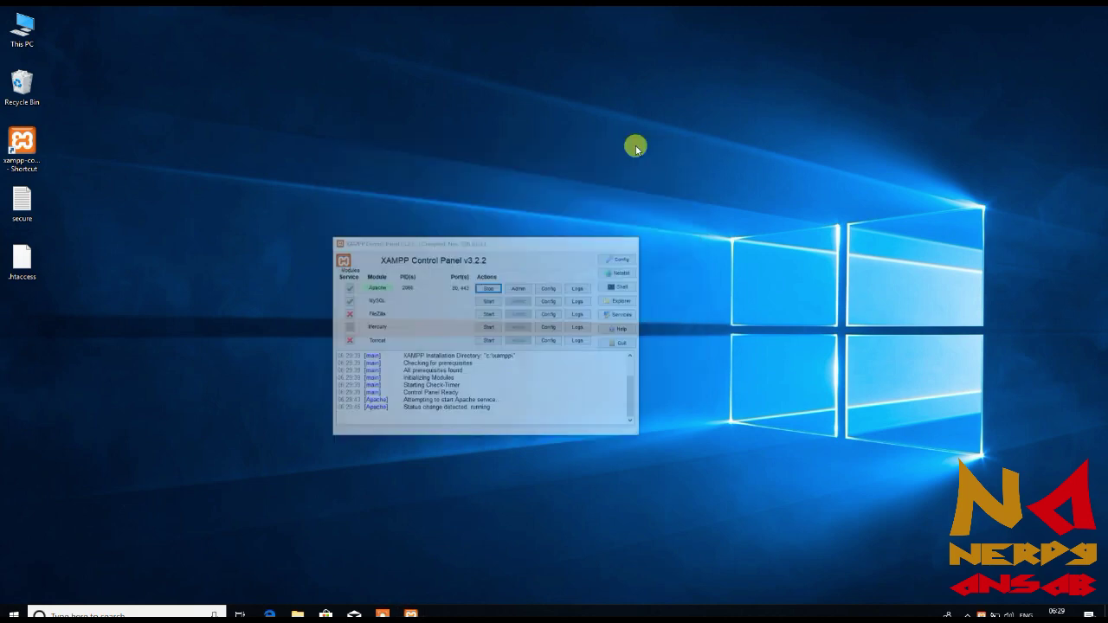
- Switch to the Edge browser and load nerdyansab.tk in a new tab
{"action": "left_click", "coordinate": [269, 611]}
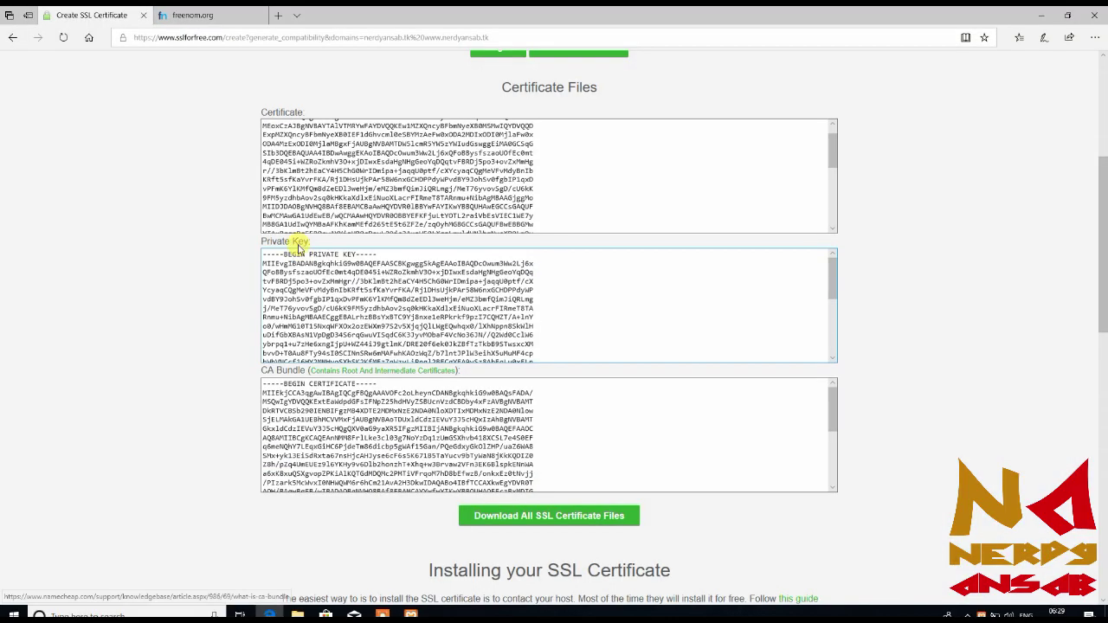
{"action": "left_click", "coordinate": [282, 16]}
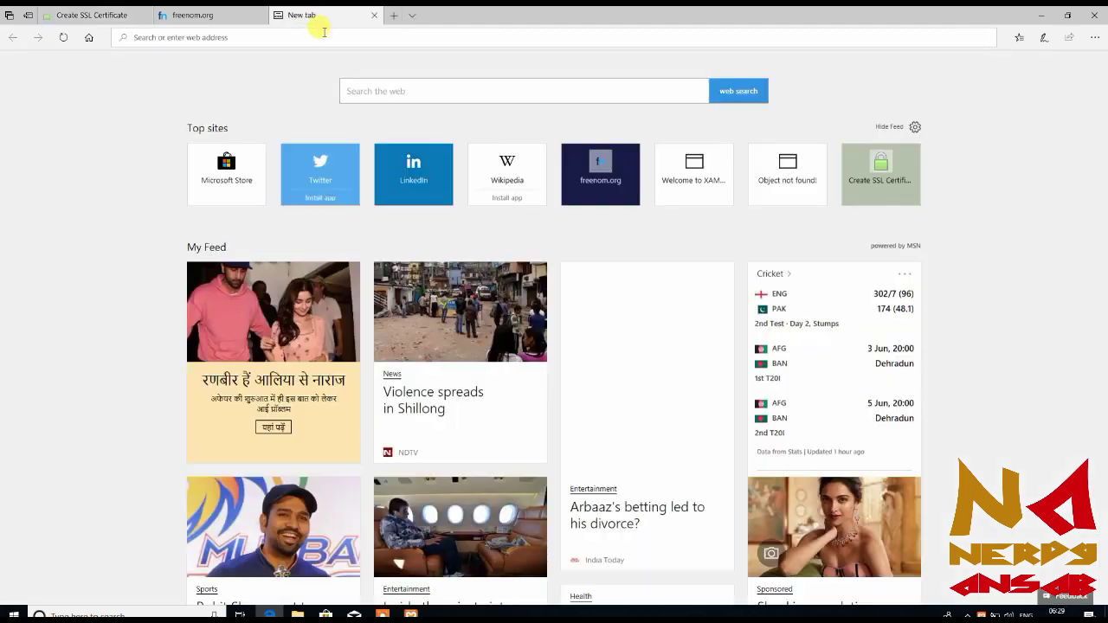
{"action": "type", "text": "nerdyansab.tk/"}
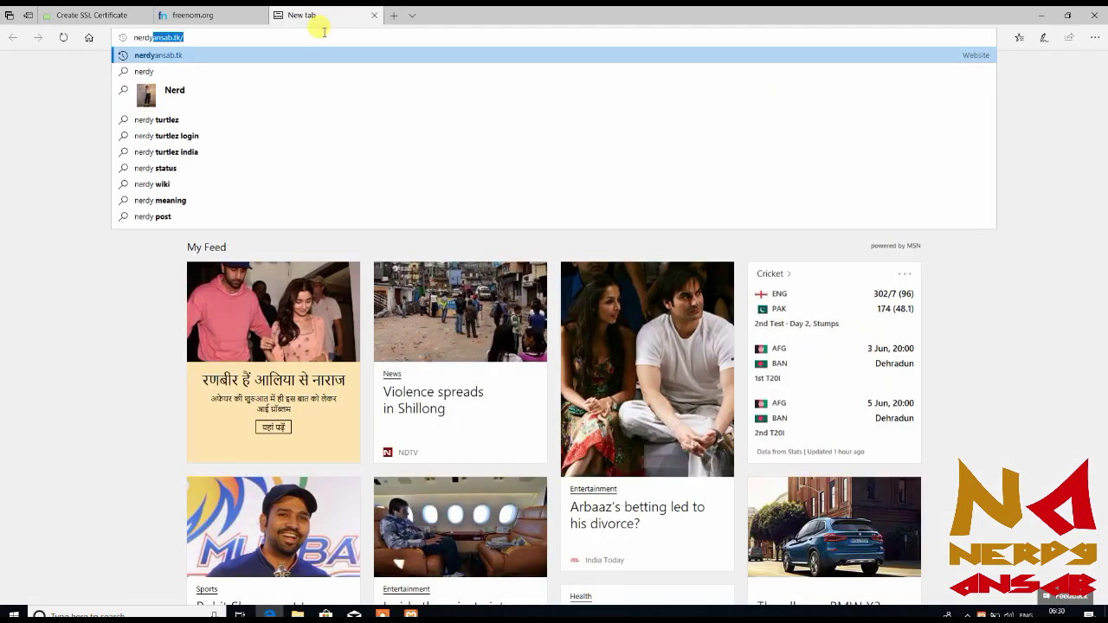
{"action": "key", "text": "Return"}
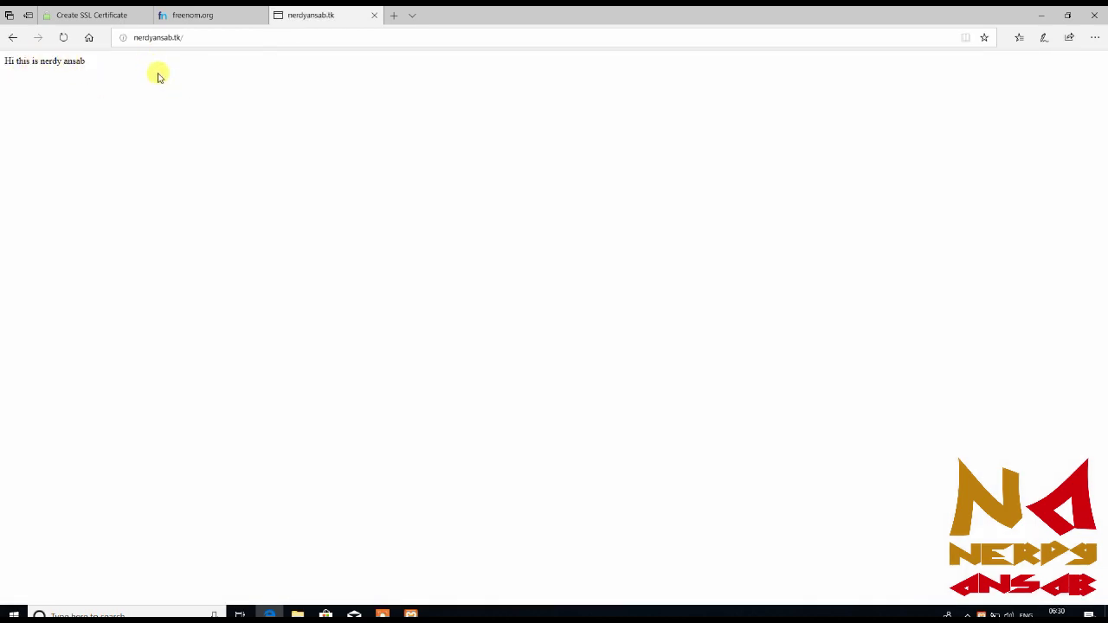
{"action": "left_click", "coordinate": [144, 45]}
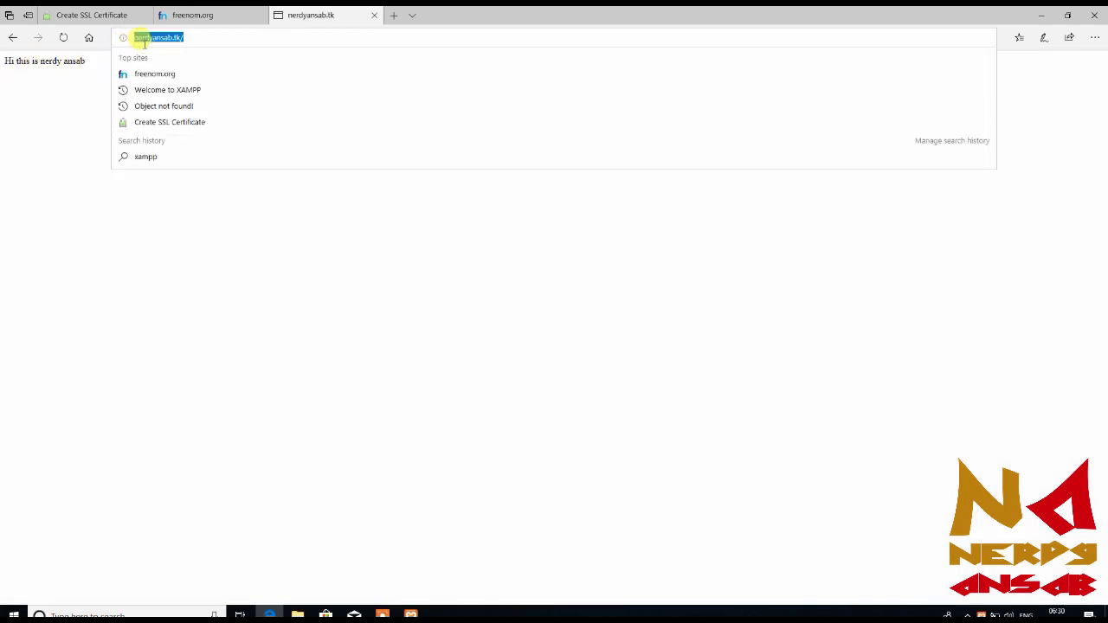
{"action": "left_click", "coordinate": [144, 43]}
{"action": "type", "text": "https"}
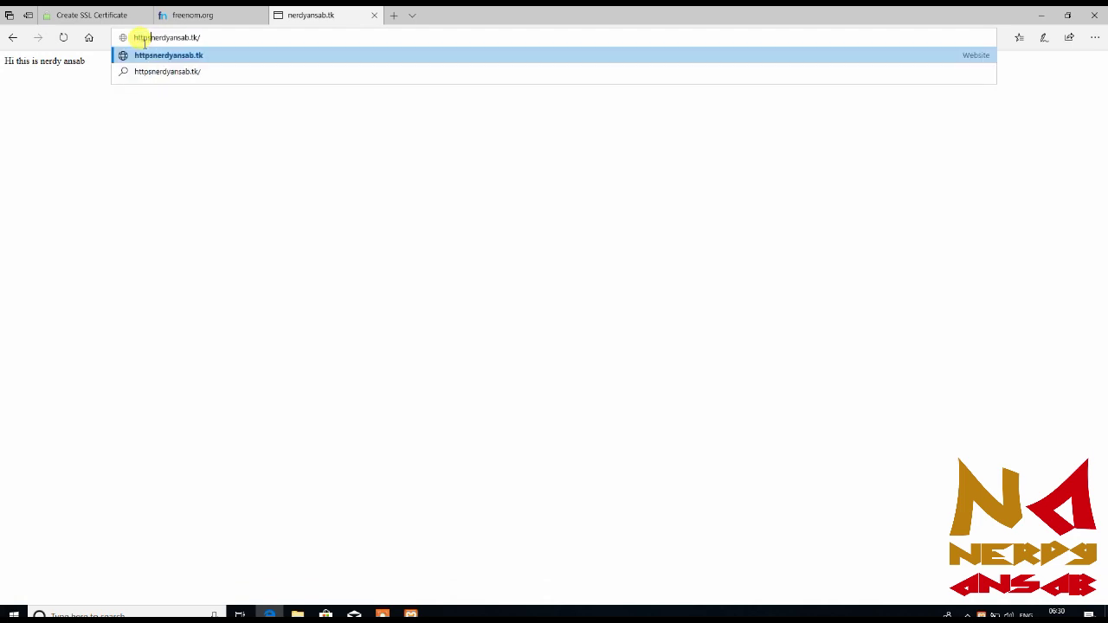
{"action": "type", "text": ":"}
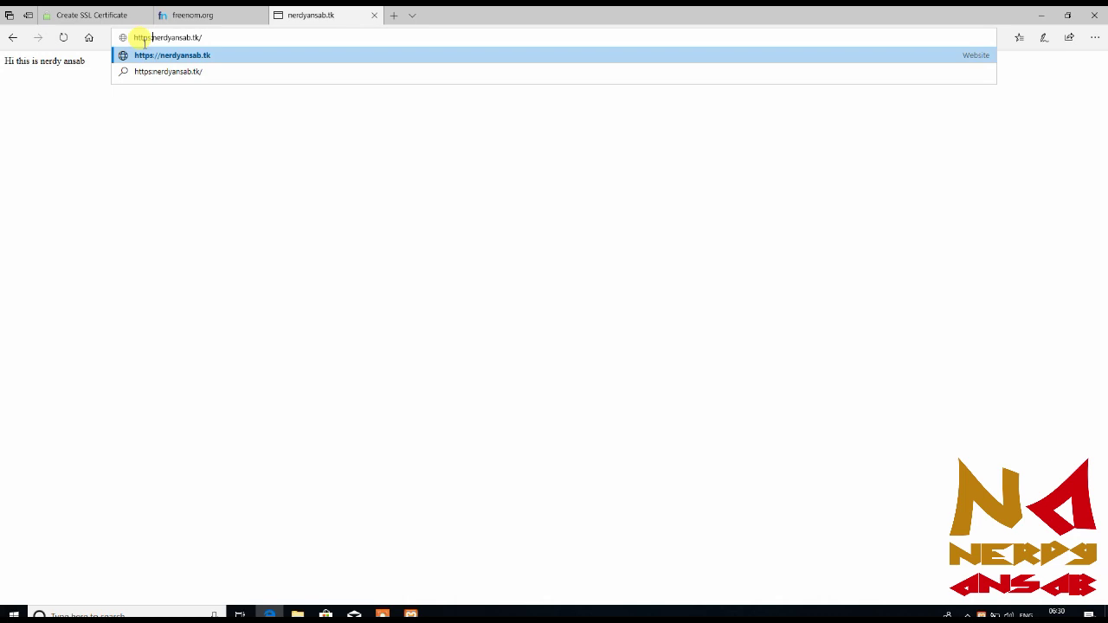
{"action": "type", "text": "//"}
{"action": "key", "text": "Return"}
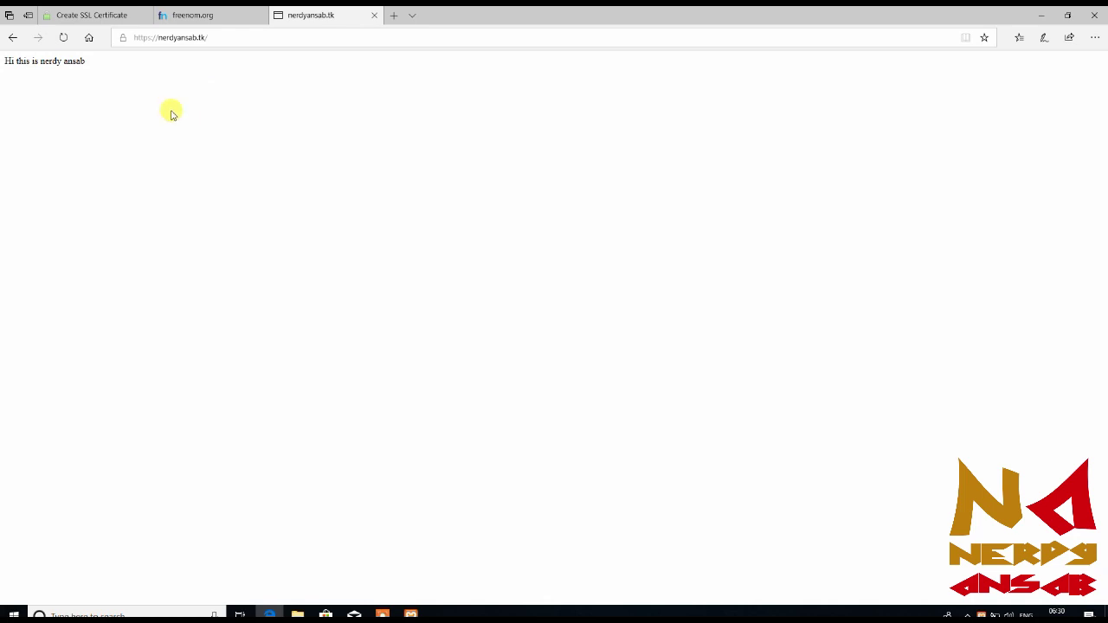
{"action": "left_click", "coordinate": [120, 38]}
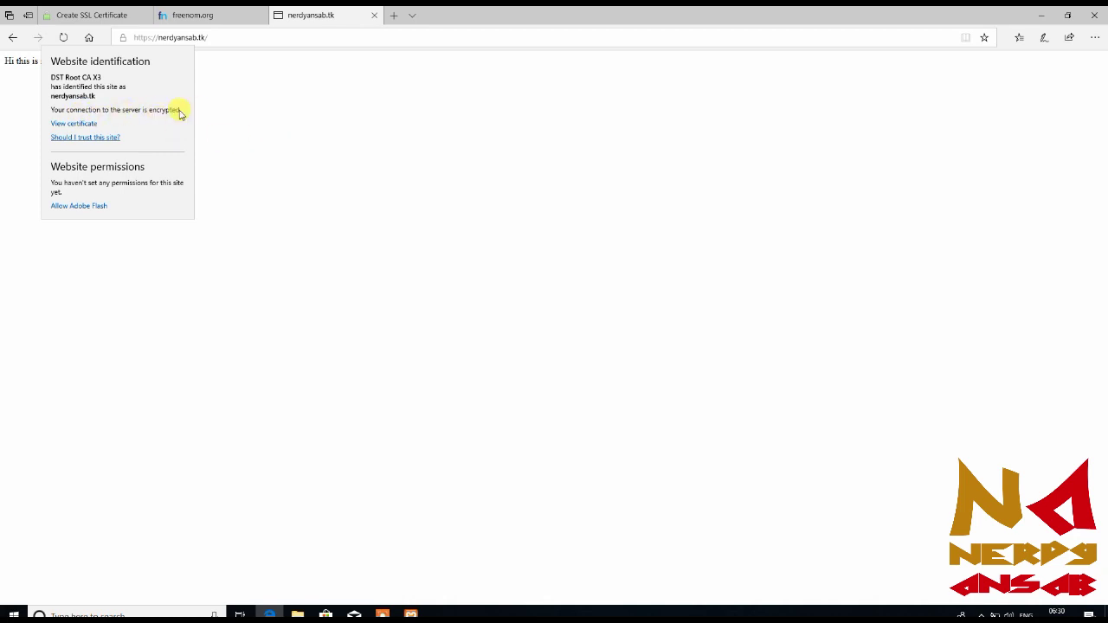
{"action": "left_click", "coordinate": [277, 126]}
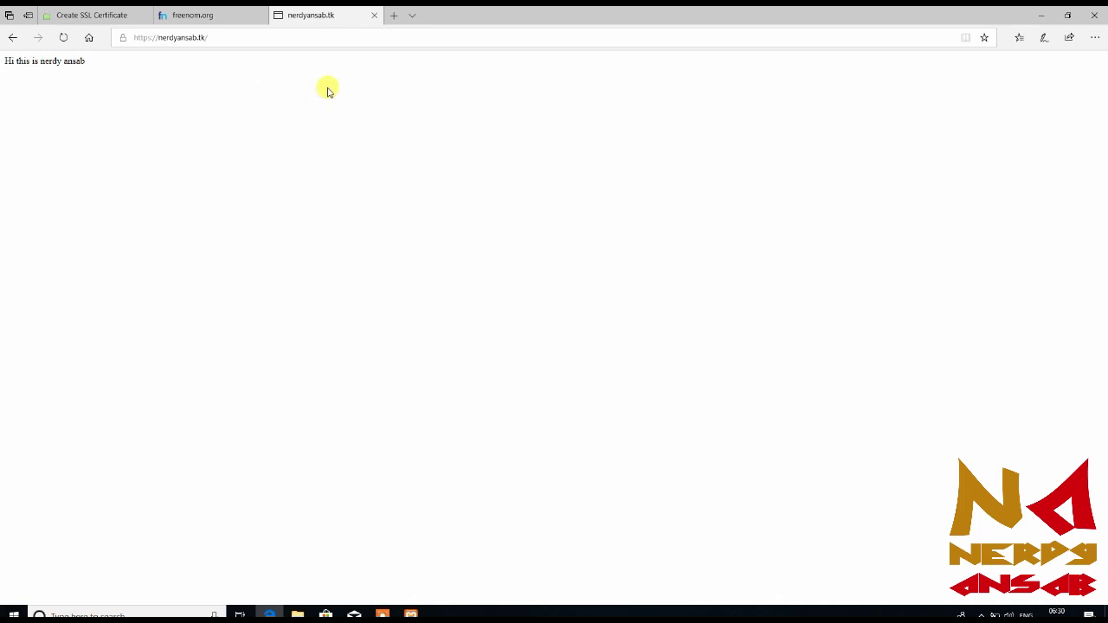
- Load nerdyansab.tk again without the https prefix to check whether it redirects to HTTPS
{"action": "left_click", "coordinate": [385, 36]}
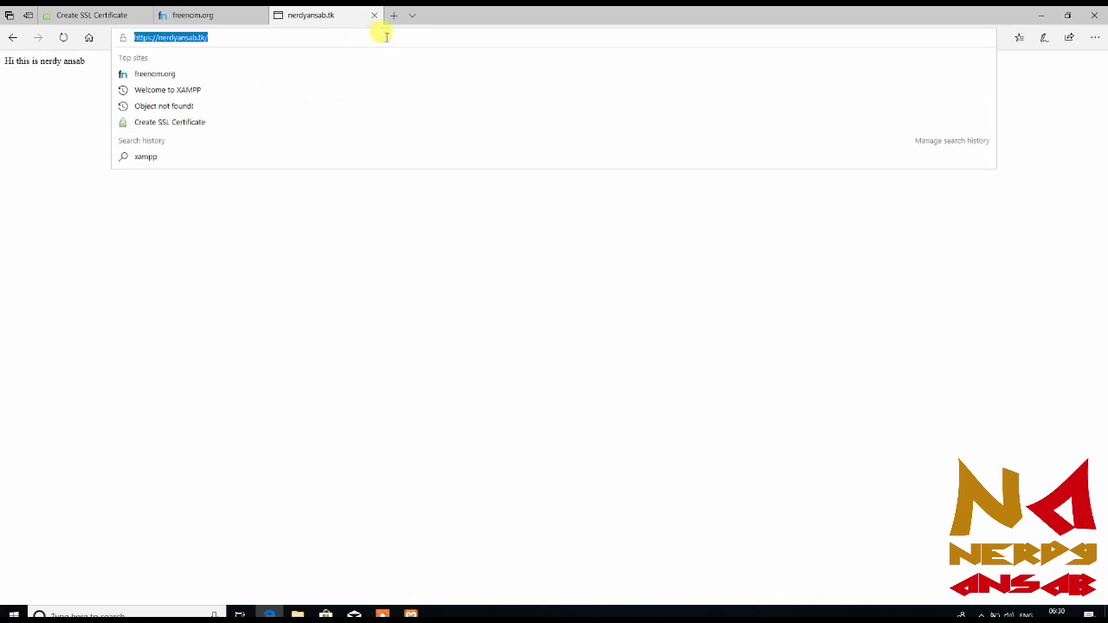
{"action": "type", "text": "ner"}
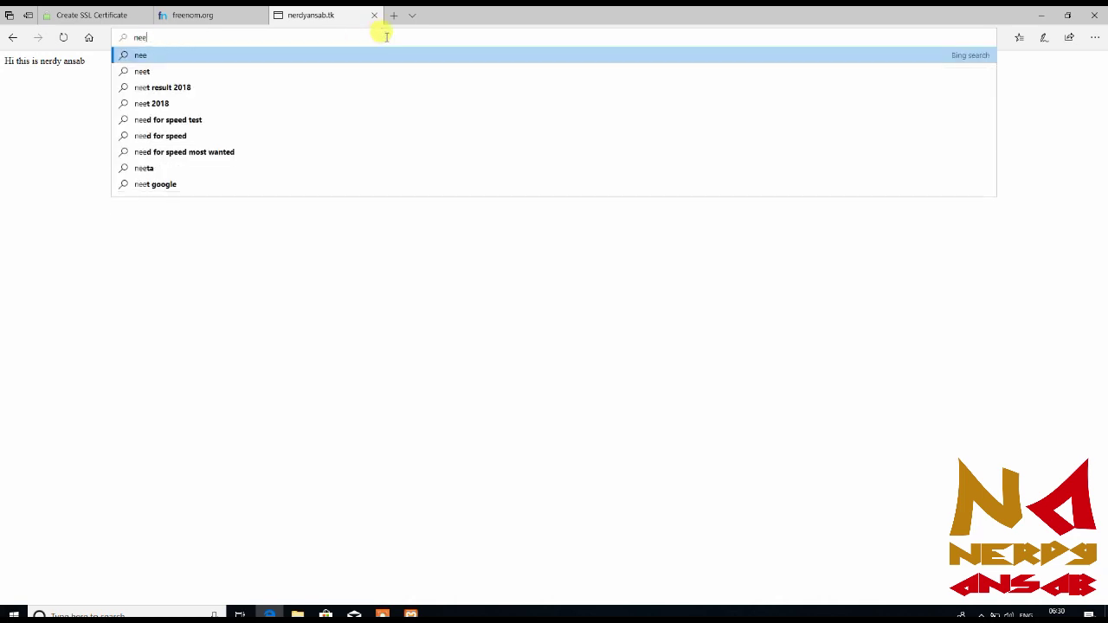
{"action": "key", "text": "Return"}
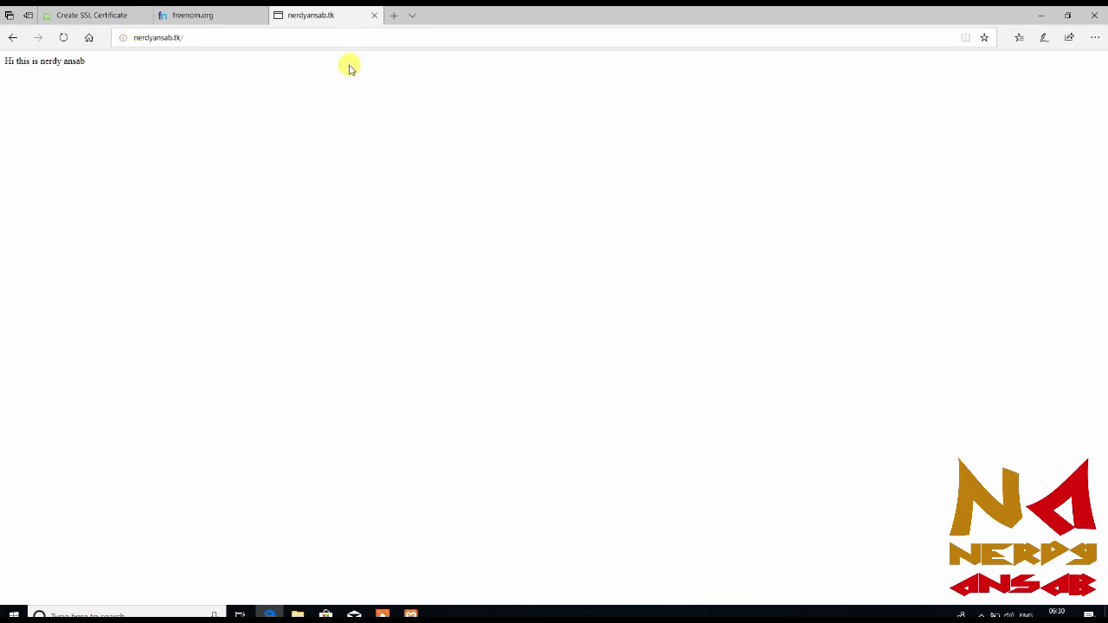
- Minimise the browser, review the rewrite rules of the desktop's .htaccess file in Notepad++, and close the editor
{"action": "left_click", "coordinate": [1038, 12]}
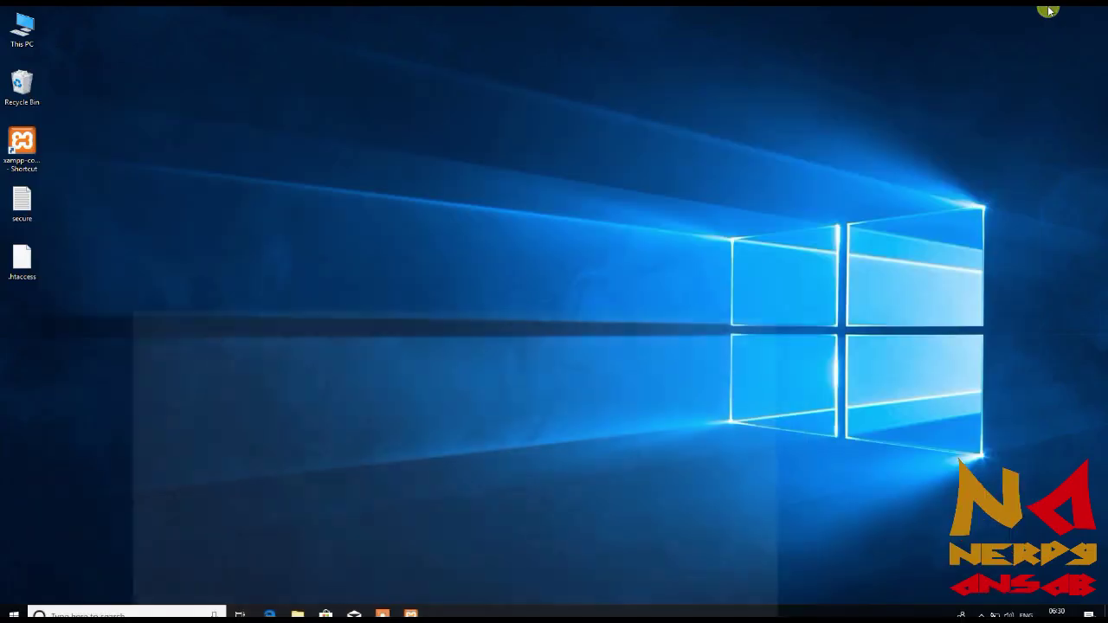
{"action": "right_click", "coordinate": [34, 277]}
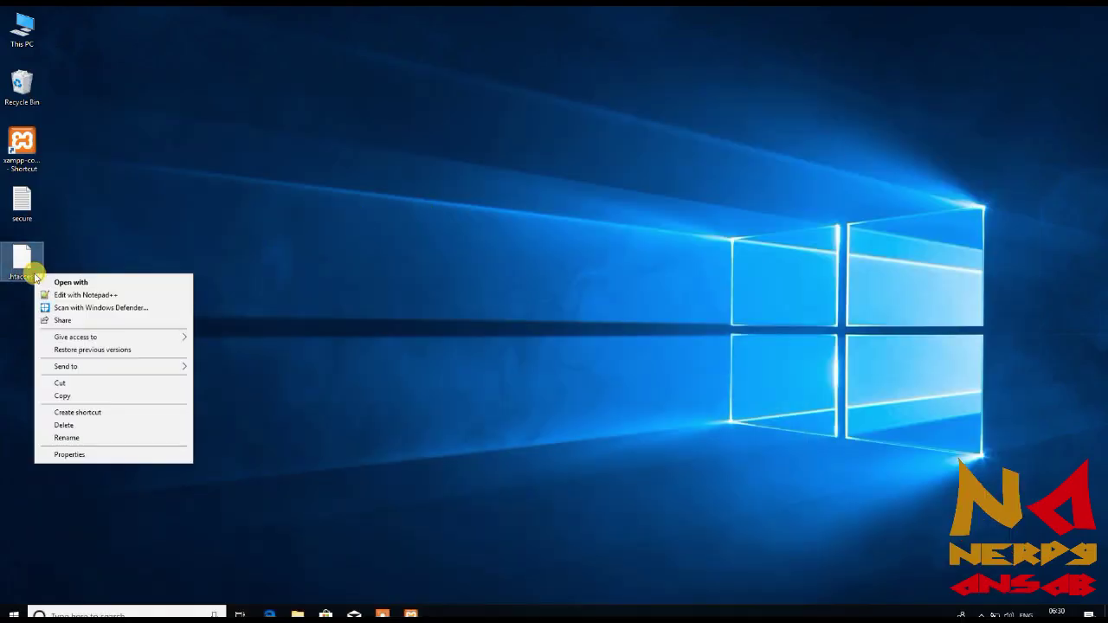
{"action": "left_click", "coordinate": [74, 295]}
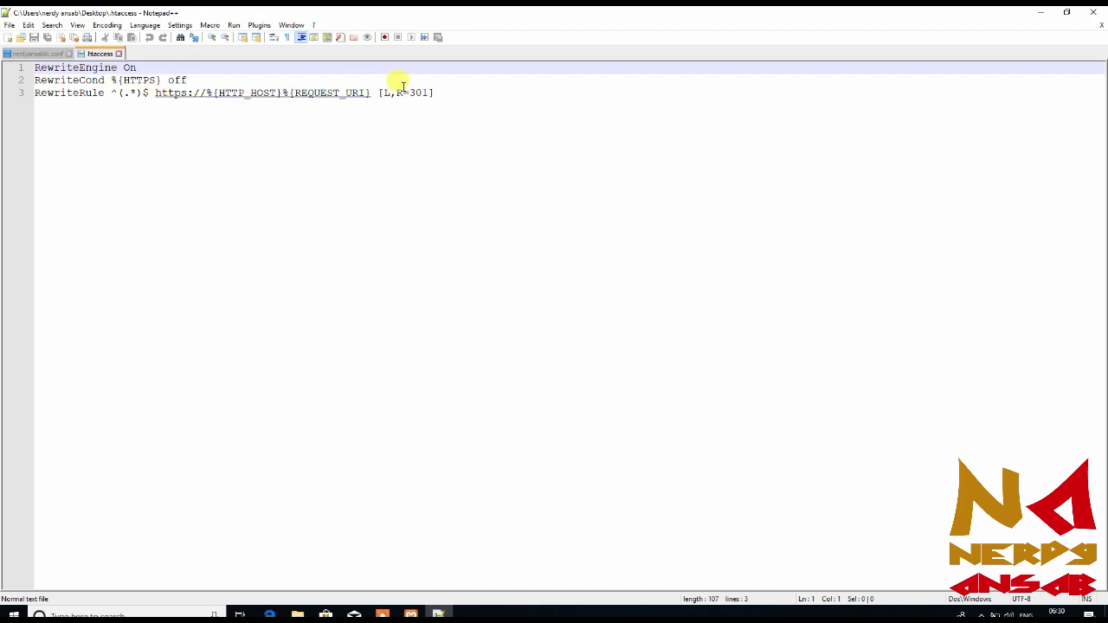
{"action": "left_click", "coordinate": [1093, 12]}
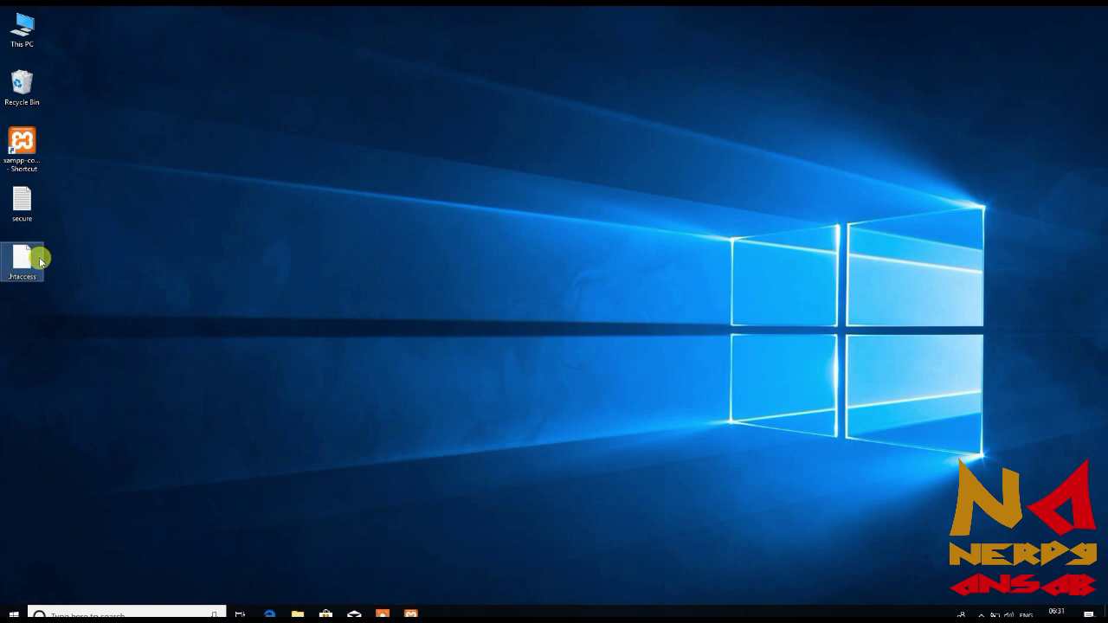
- Copy the desktop's .htaccess file into the site folder C:\xampp\htdocs\nerdyansabtk
{"action": "right_click", "coordinate": [40, 259]}
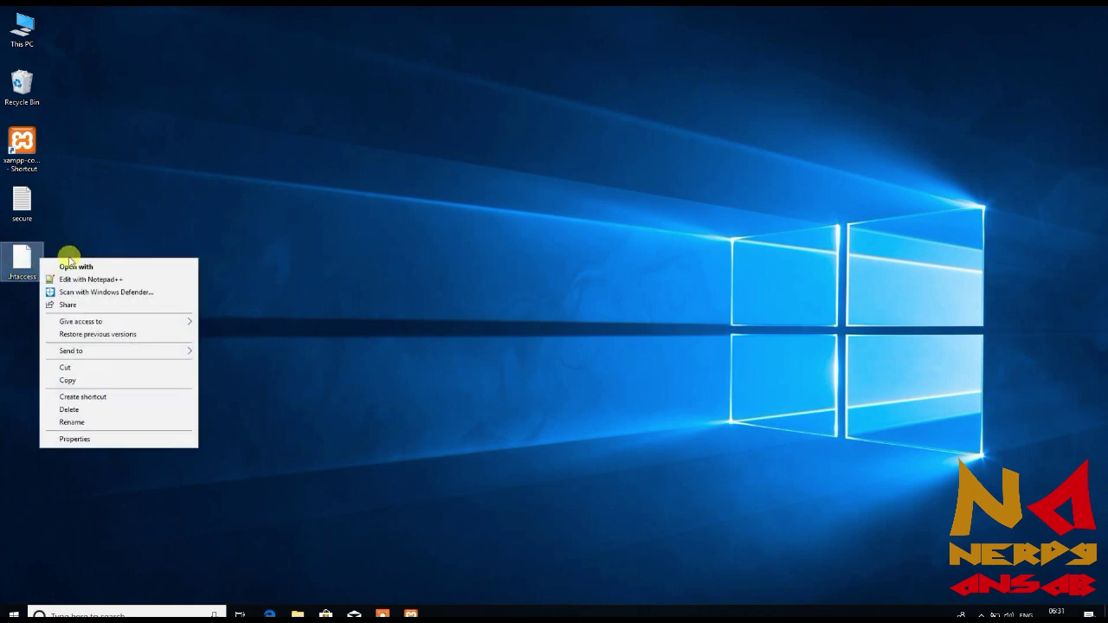
{"action": "left_click", "coordinate": [82, 381]}
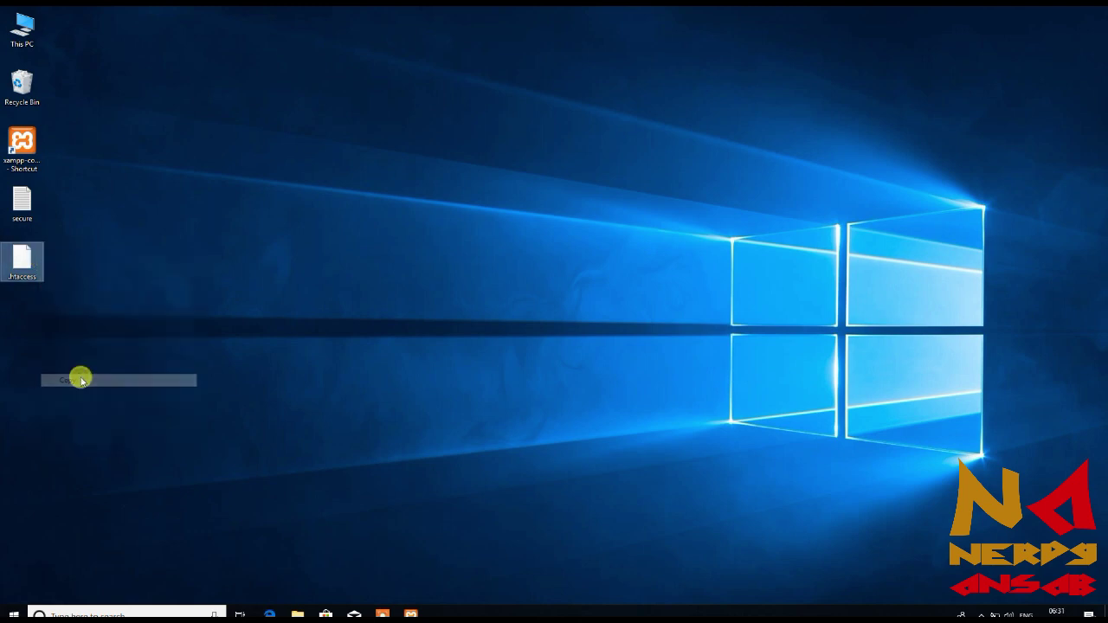
{"action": "double_click", "coordinate": [20, 50]}
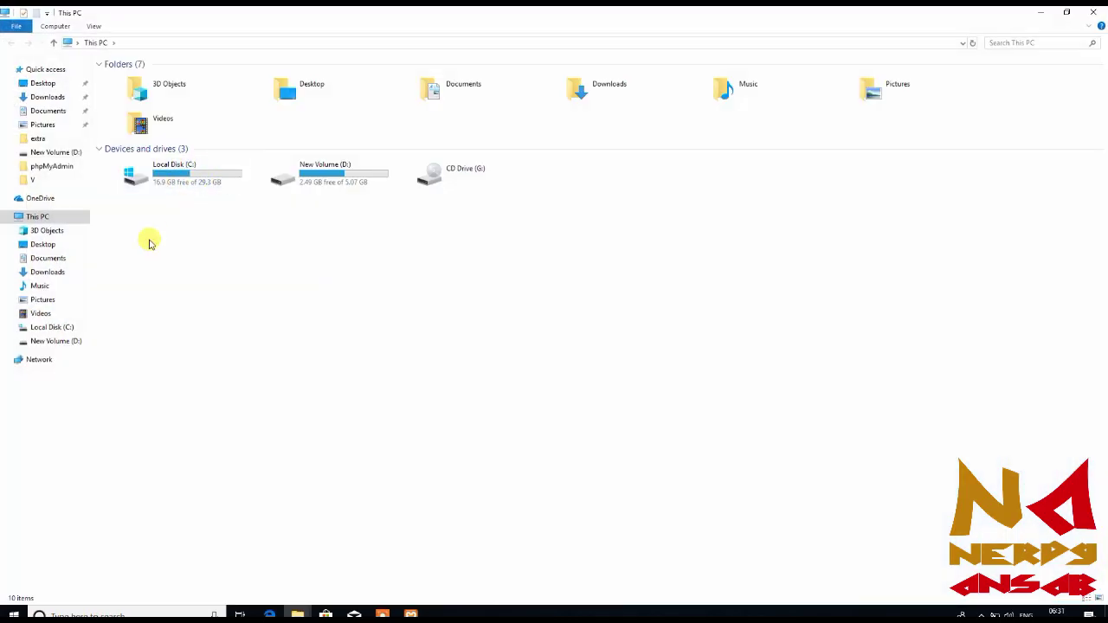
{"action": "double_click", "coordinate": [217, 178]}
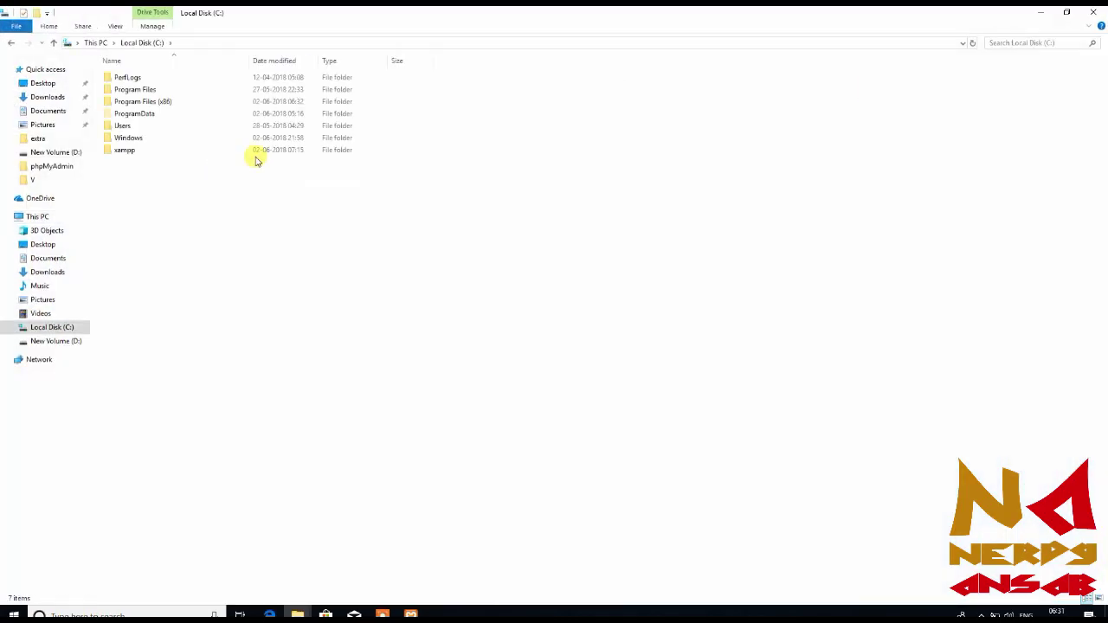
{"action": "double_click", "coordinate": [283, 153]}
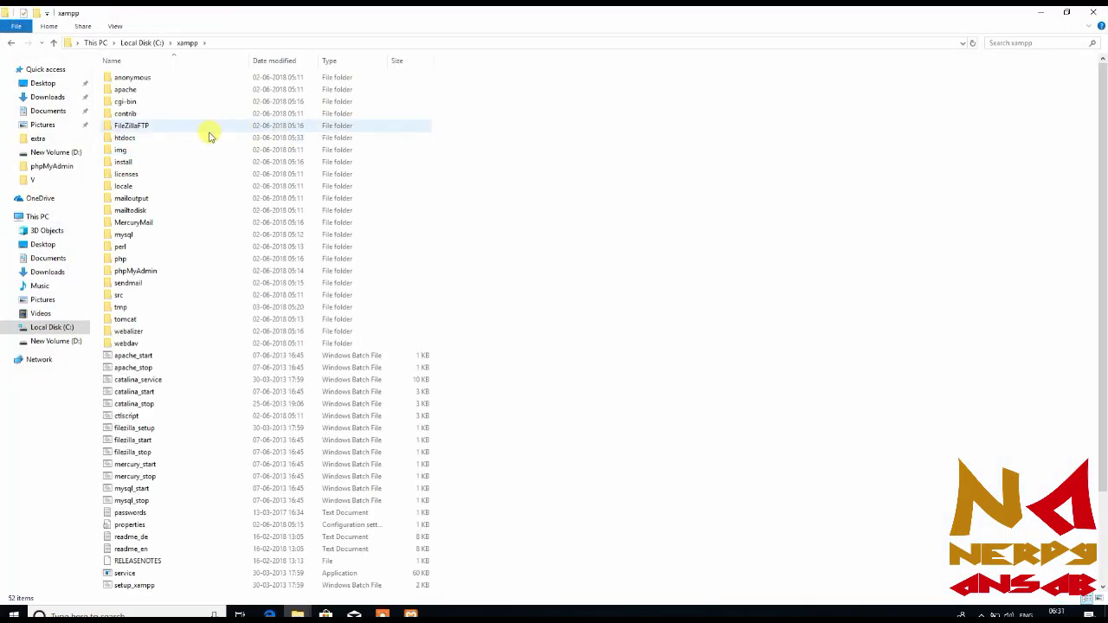
{"action": "double_click", "coordinate": [208, 142]}
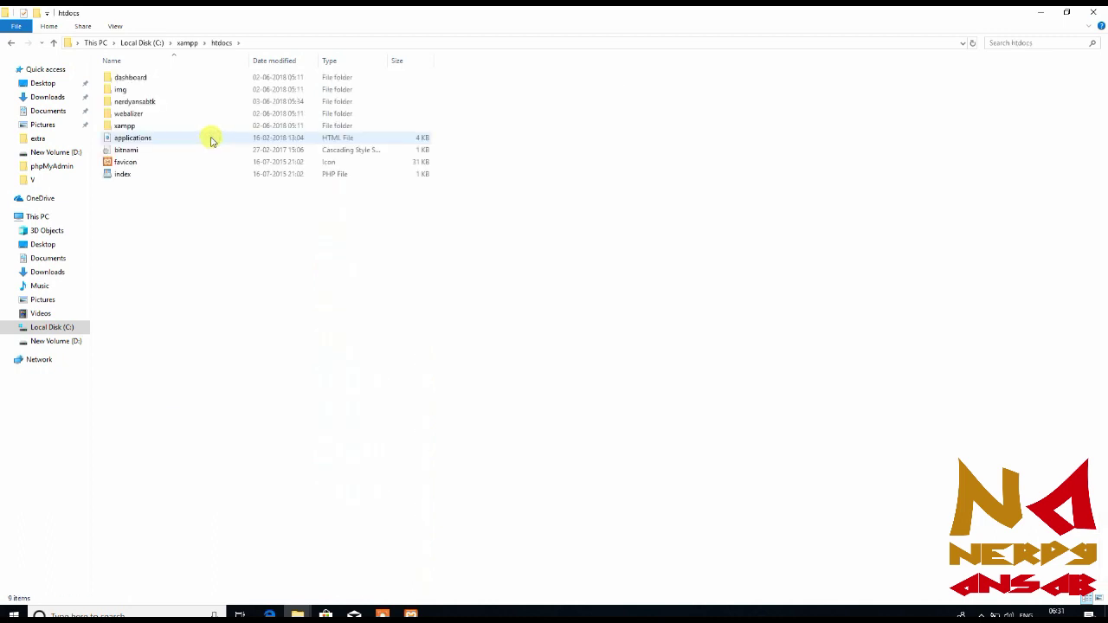
{"action": "double_click", "coordinate": [259, 104]}
{"action": "right_click", "coordinate": [257, 160]}
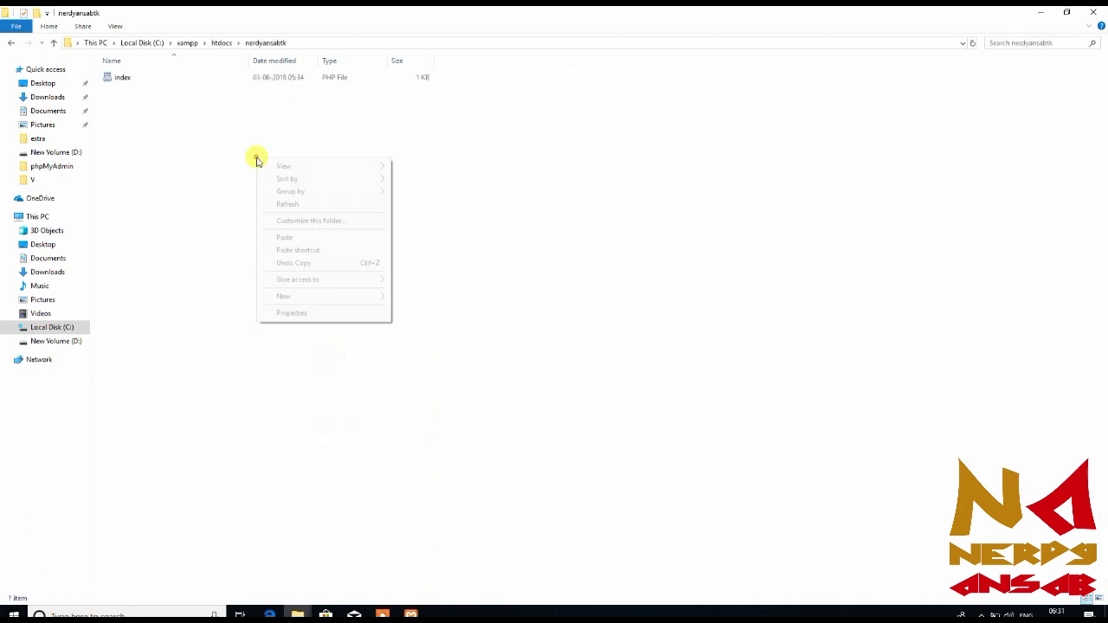
{"action": "left_click", "coordinate": [331, 239]}
{"action": "left_click", "coordinate": [330, 241]}
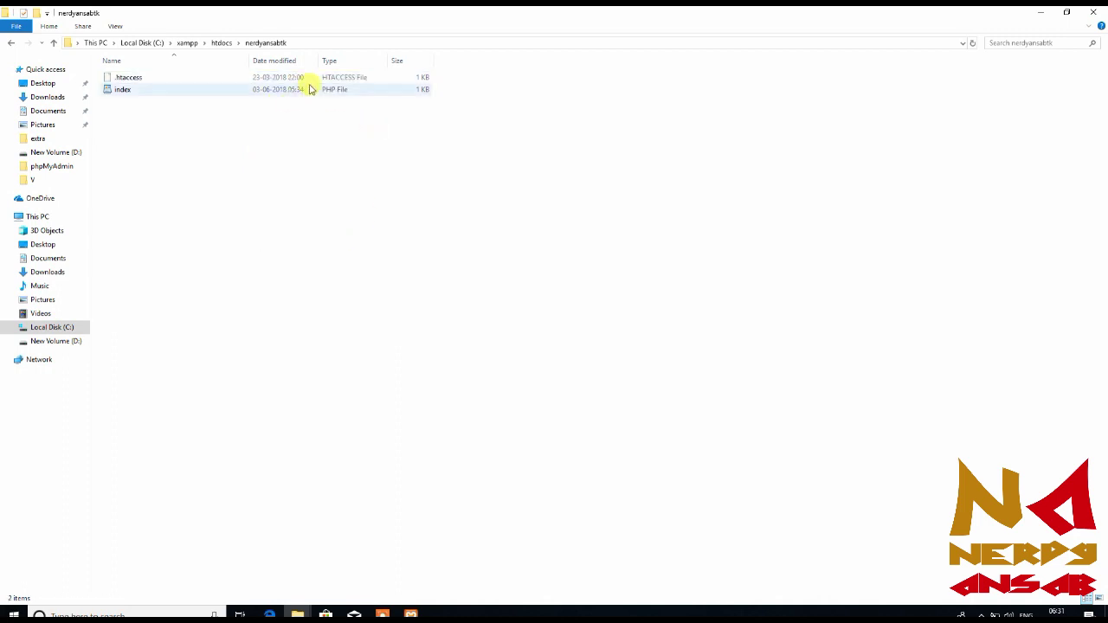
{"action": "left_click", "coordinate": [336, 78]}
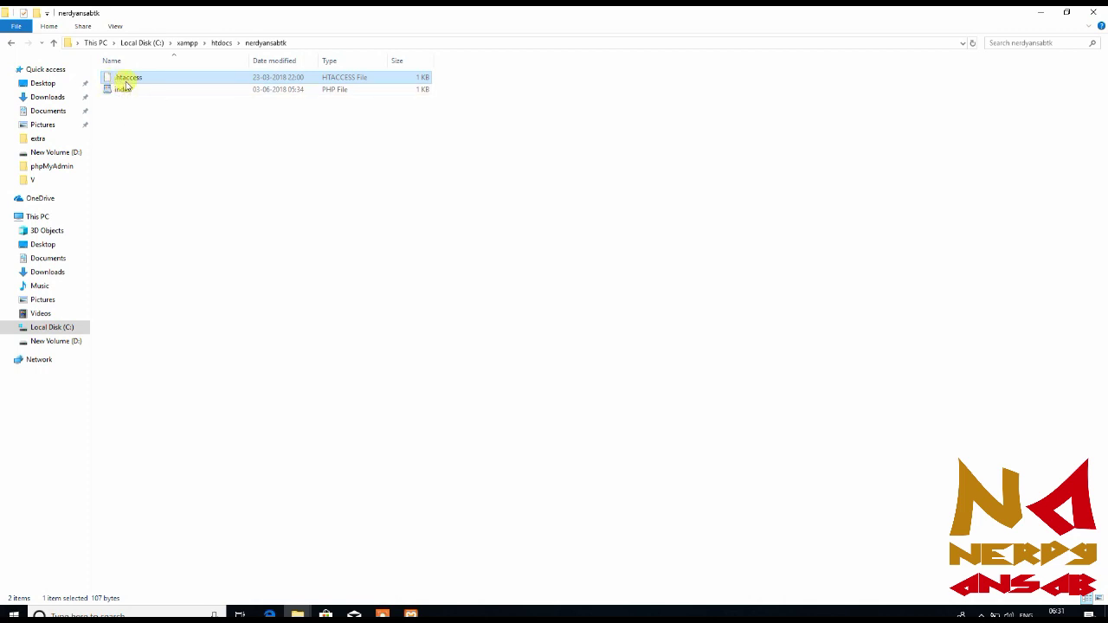
{"action": "left_click", "coordinate": [302, 235]}
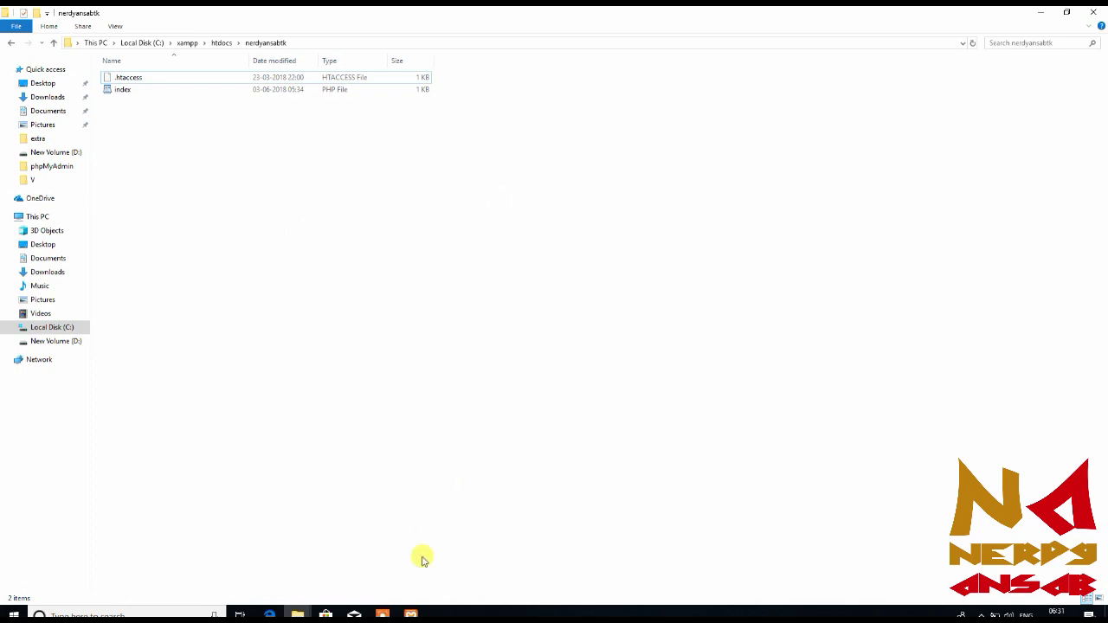
- Switch to the XAMPP Control Panel, restart the Apache service, and minimise the control panel
{"action": "mouse_move", "coordinate": [410, 614]}
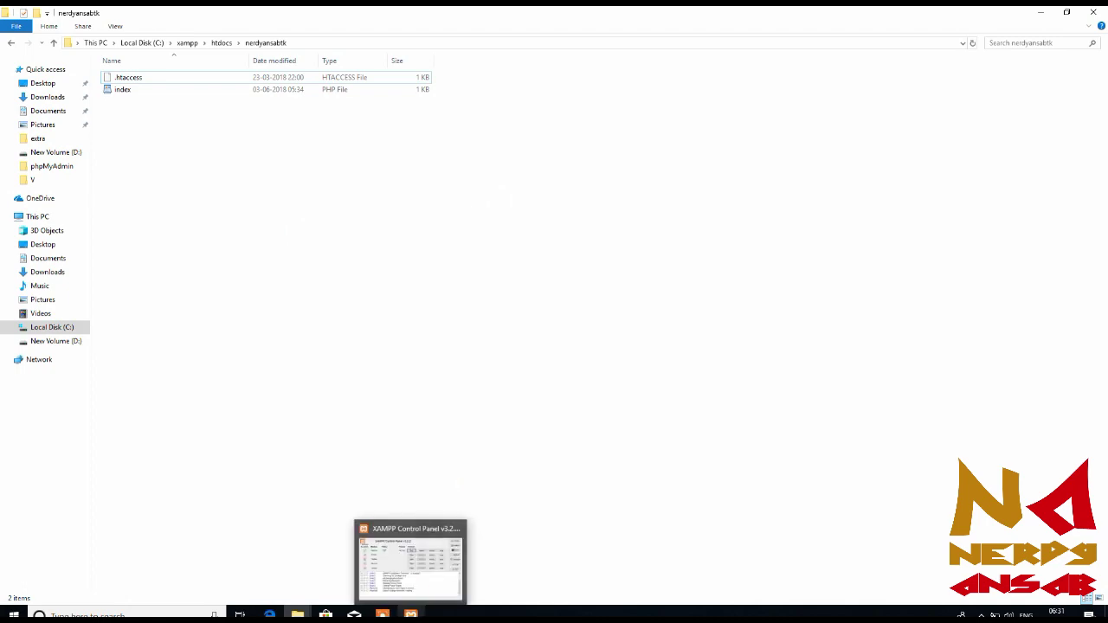
{"action": "left_click", "coordinate": [417, 545]}
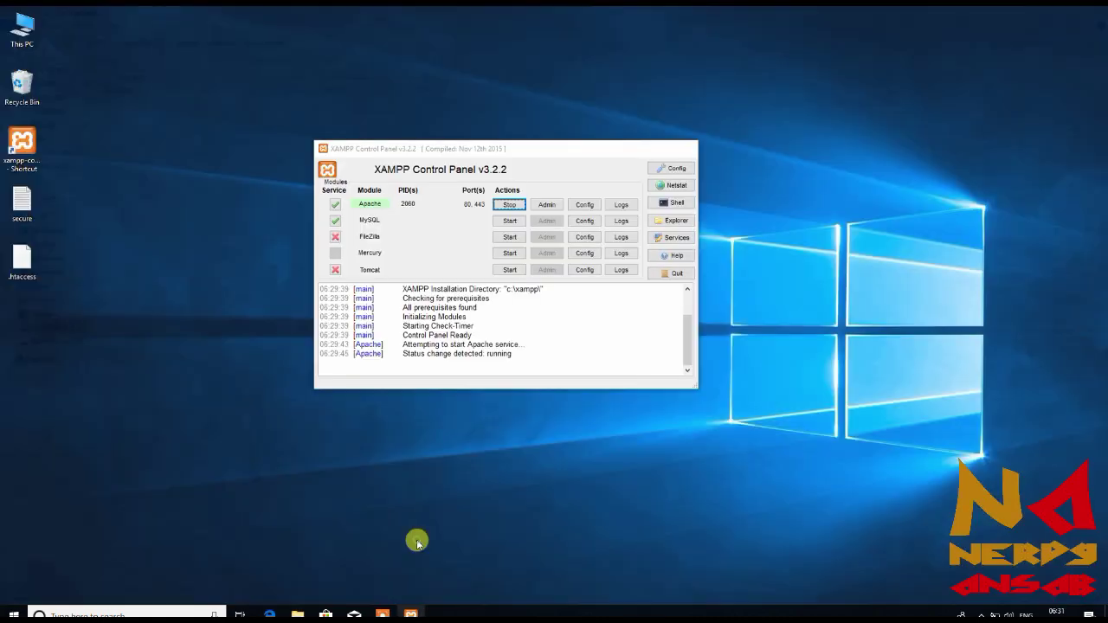
{"action": "left_click", "coordinate": [510, 206]}
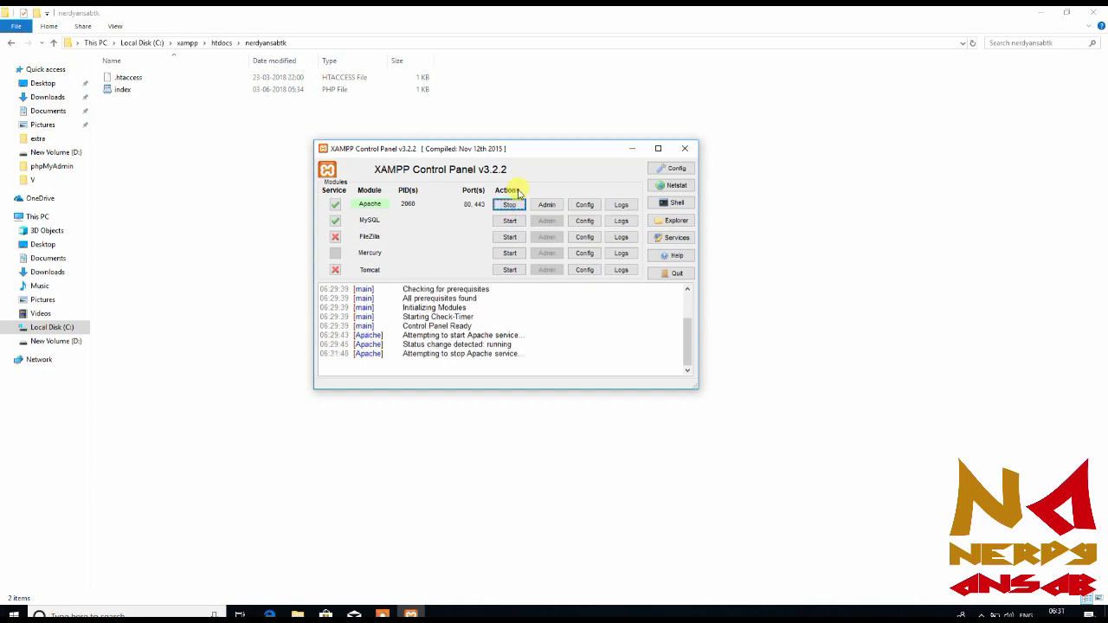
{"action": "left_click", "coordinate": [504, 207]}
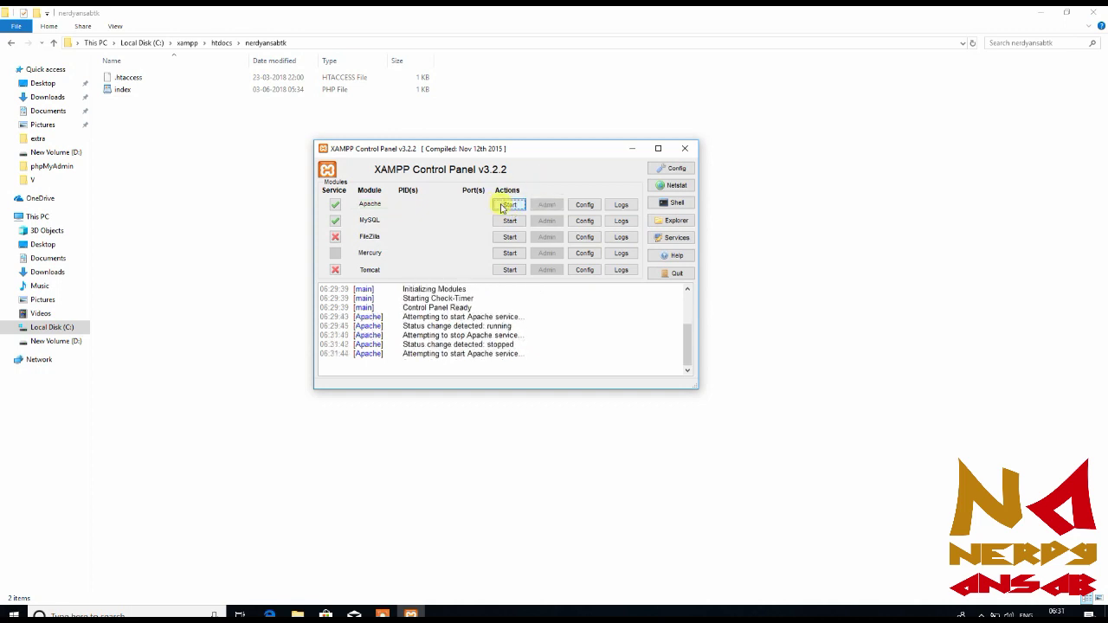
{"action": "left_click", "coordinate": [631, 149]}
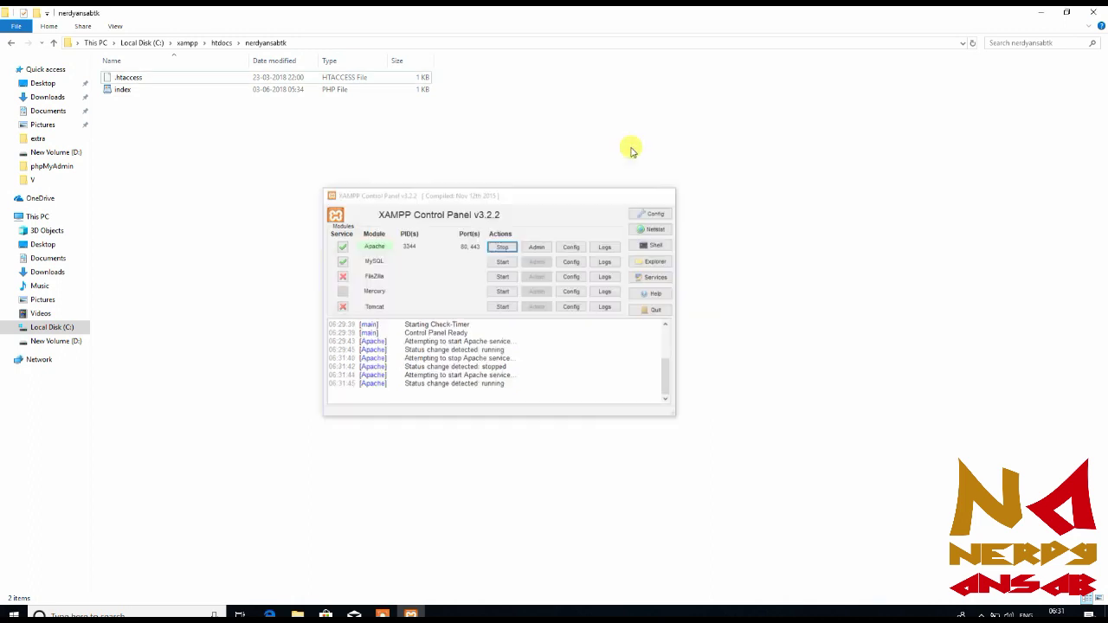
- Switch to the Edge browser, close the old site tab, and load nerdyansab.tk in a new tab to test the HTTPS redirect
{"action": "key", "text": "alt+Tab"}
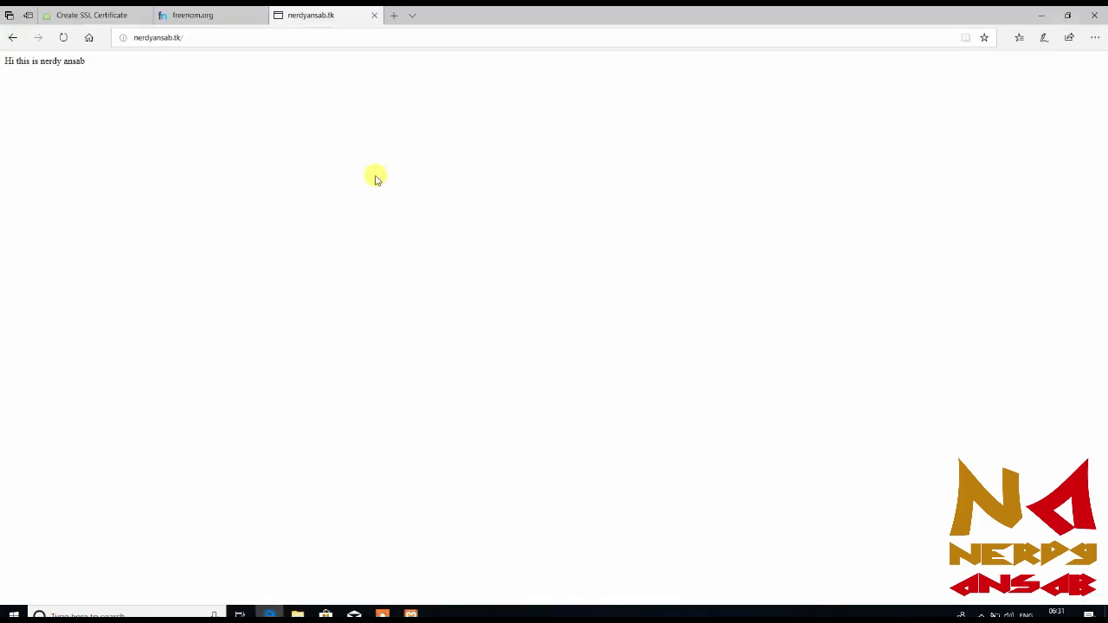
{"action": "left_click", "coordinate": [376, 15]}
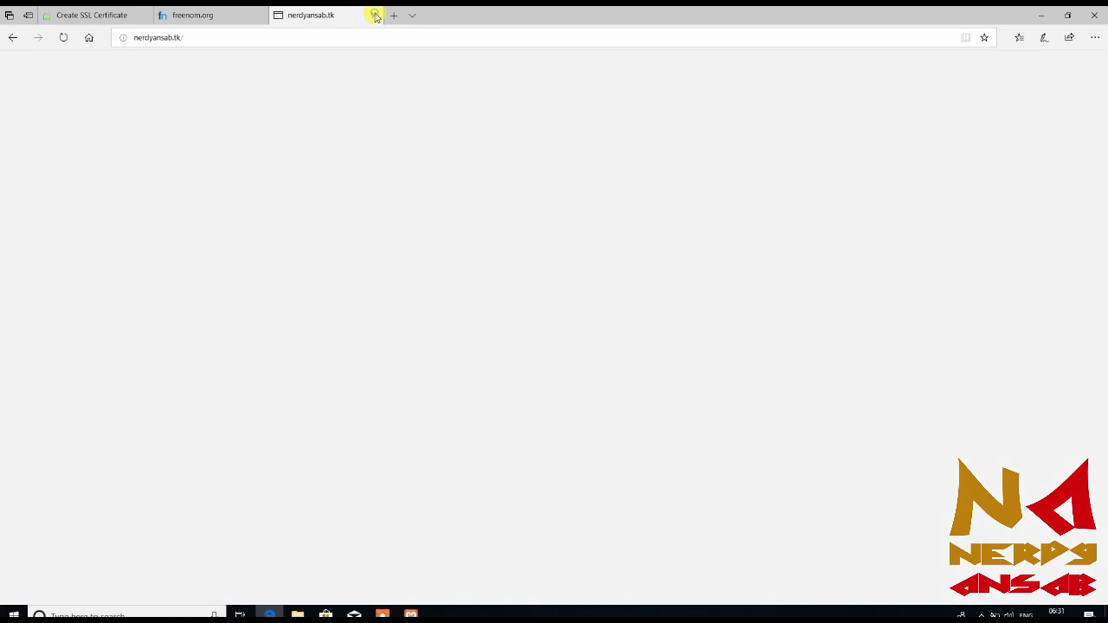
{"action": "left_click", "coordinate": [278, 15]}
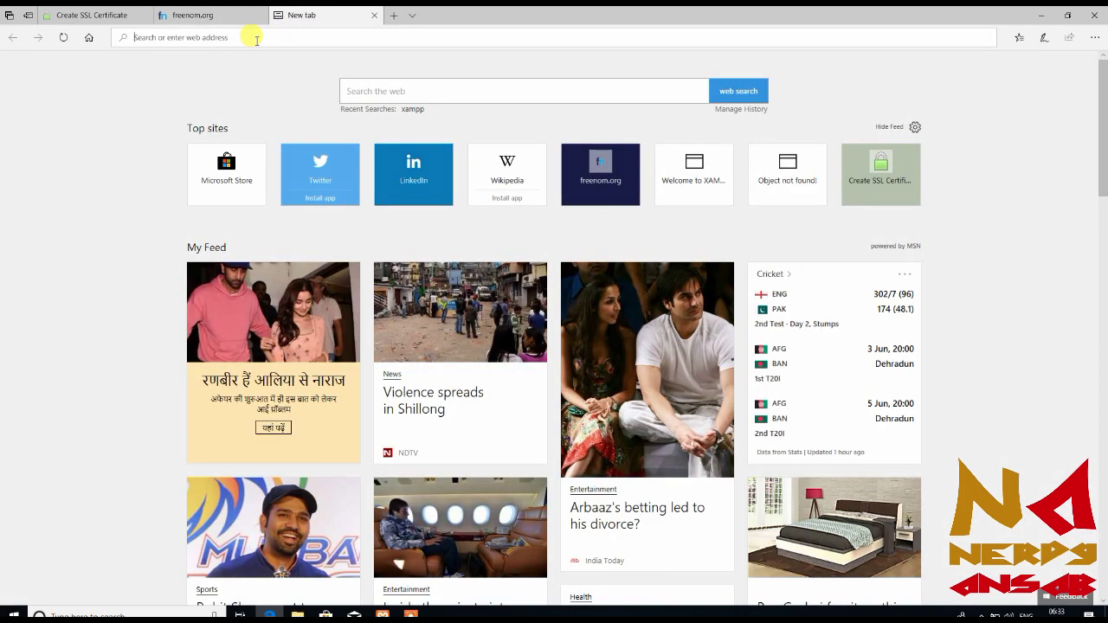
{"action": "type", "text": "nerdyansab.tk/"}
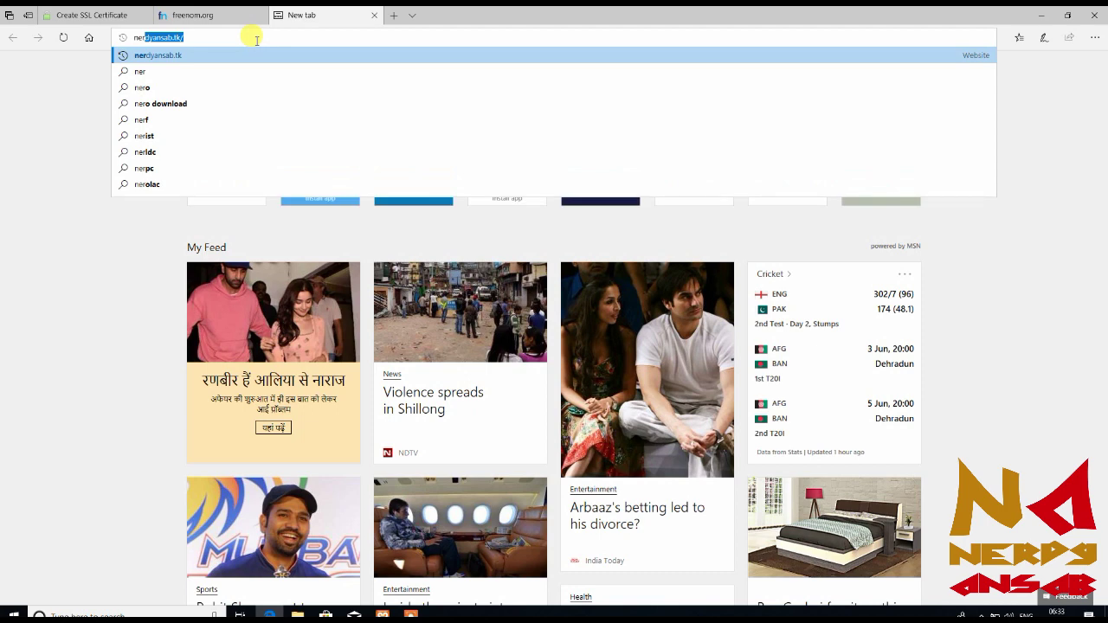
{"action": "key", "text": "Return"}
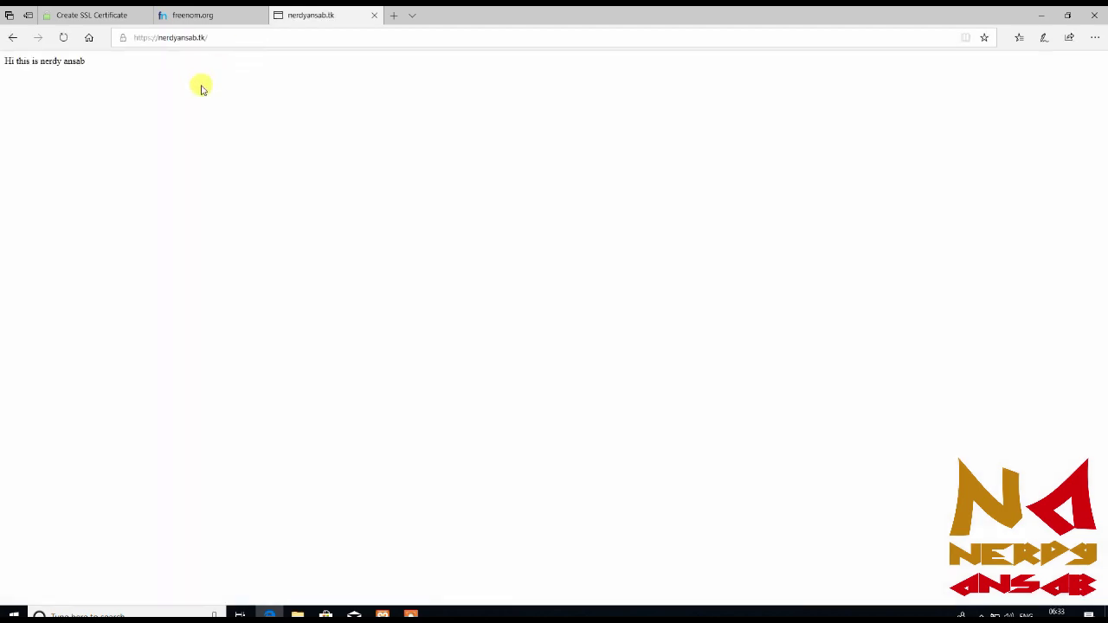